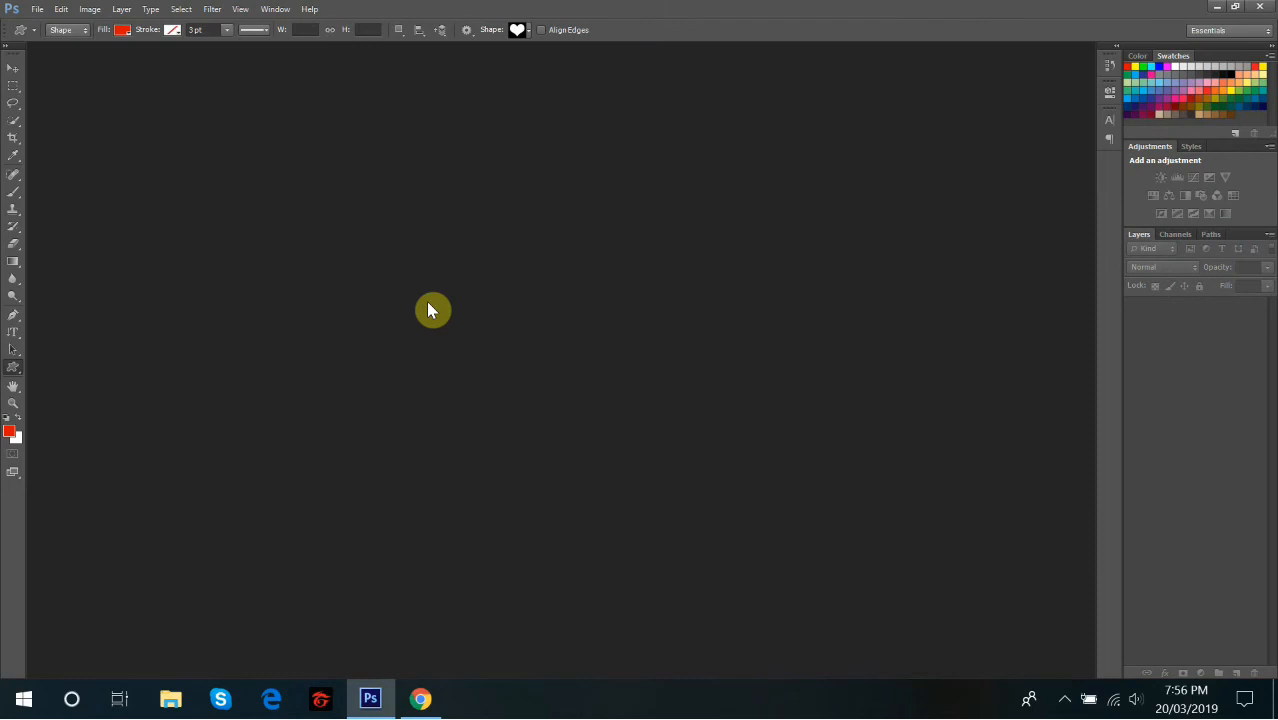
# Open the Add_Text image from the adding-text-shapes-basics folder.
pyautogui.click(14, 68)
pyautogui.click(37, 9)
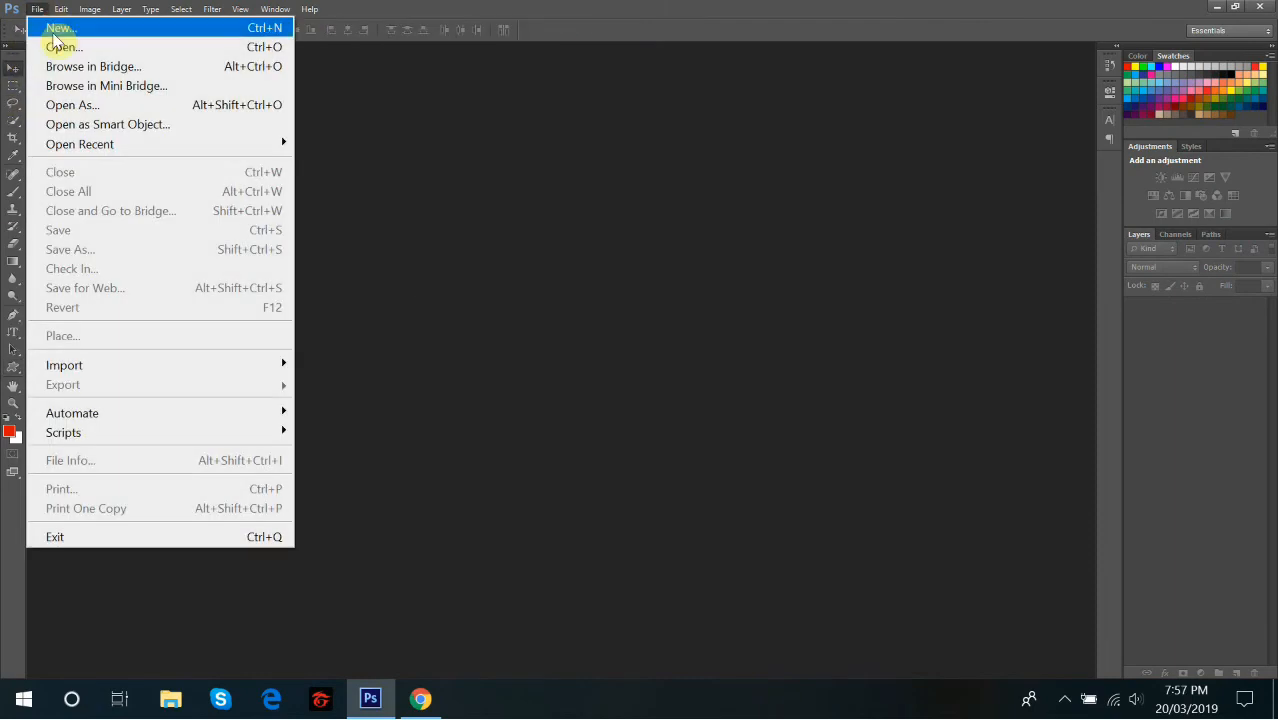
pyautogui.click(58, 47)
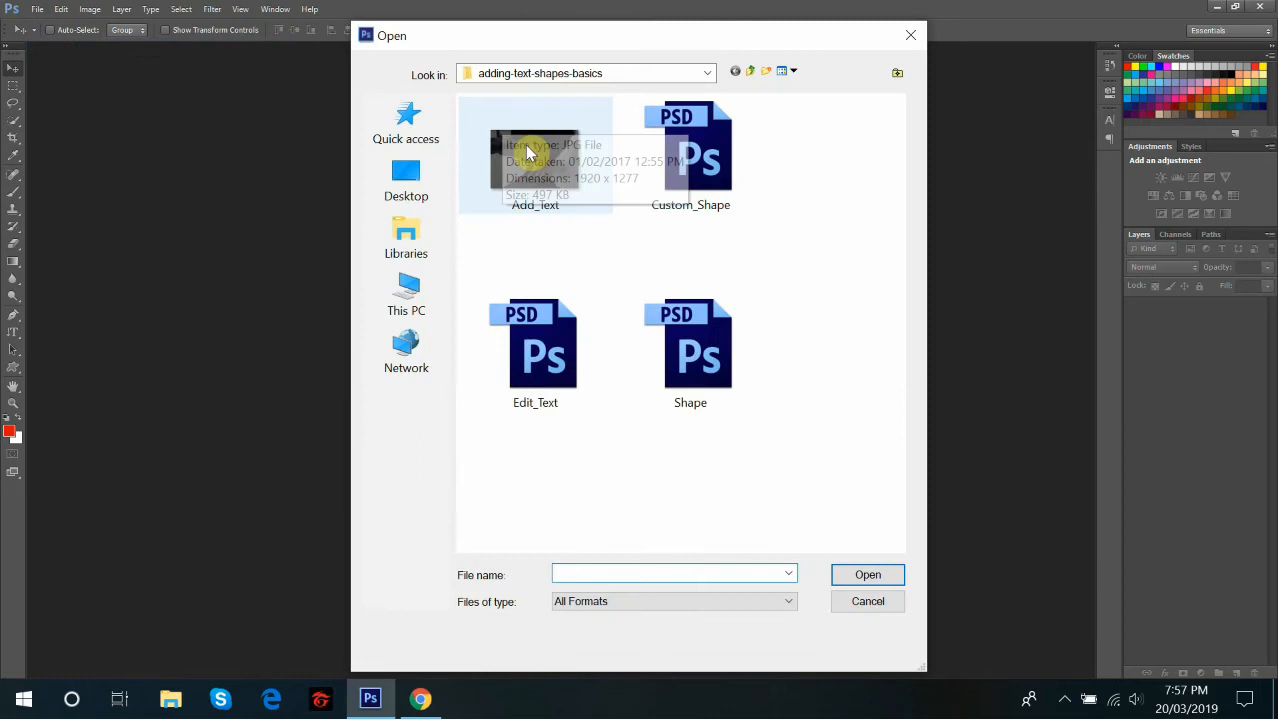
pyautogui.doubleClick(528, 166)
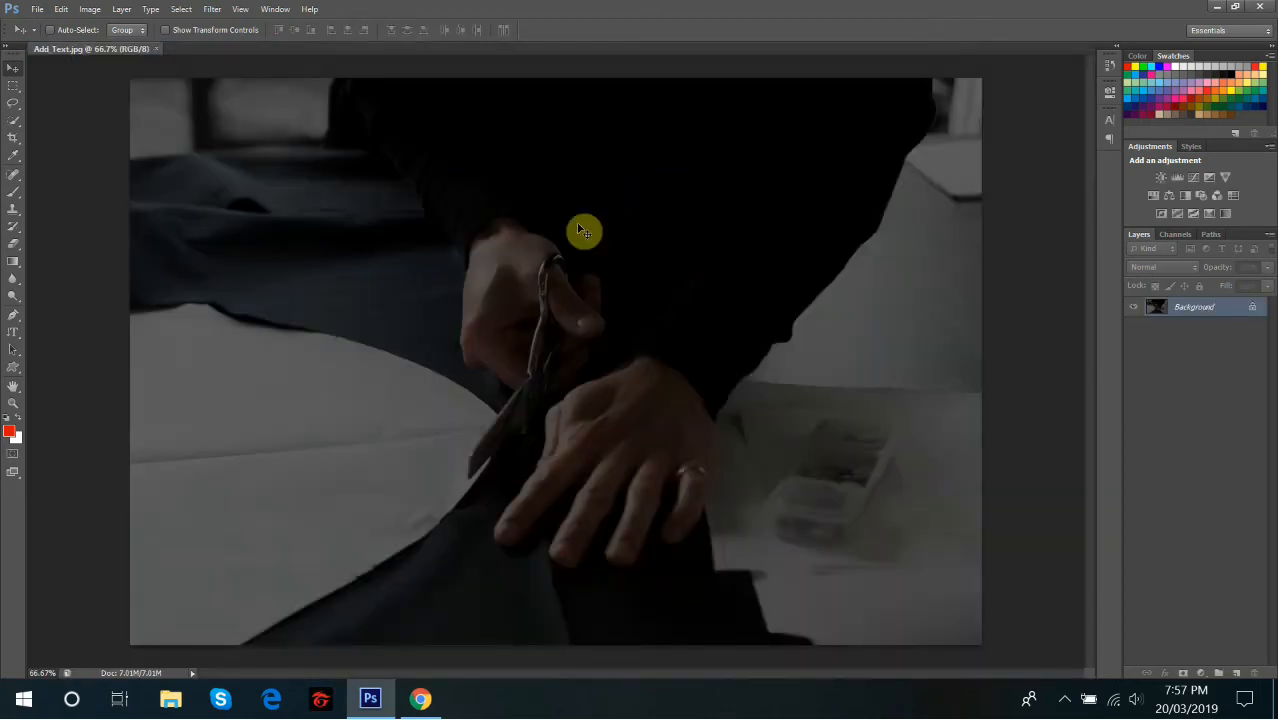
pyautogui.click(13, 385)
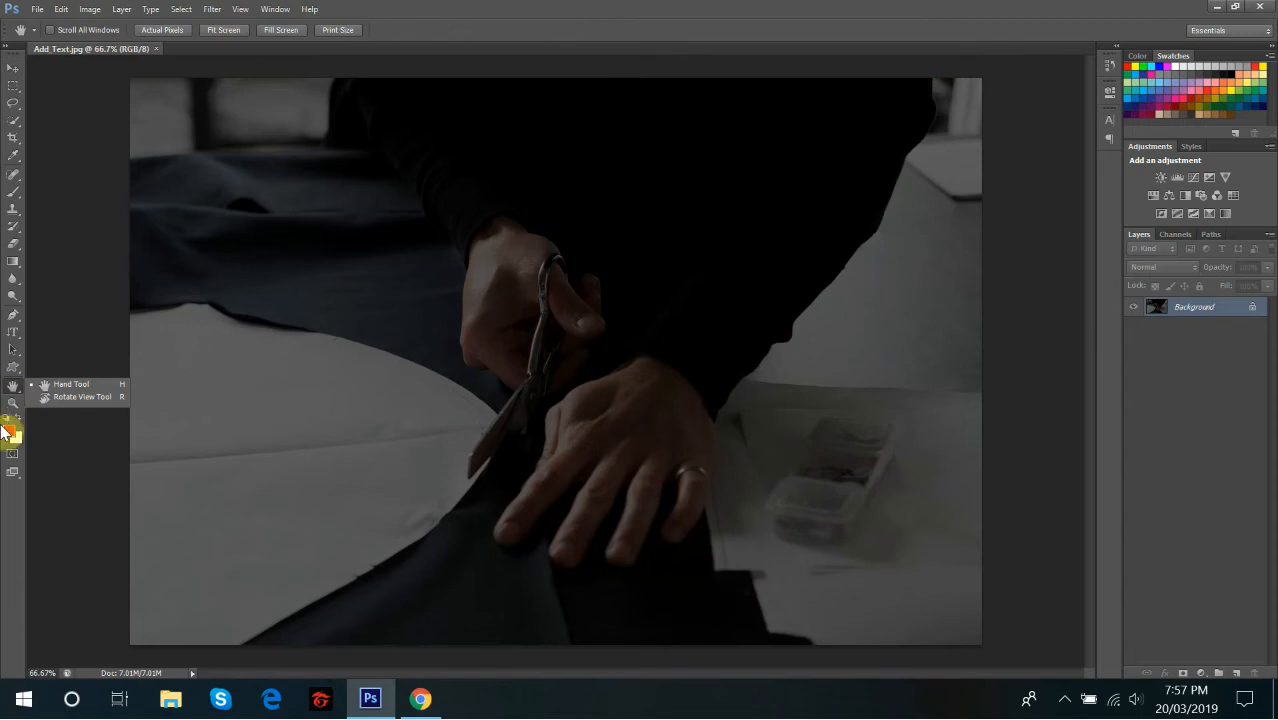
pyautogui.click(867, 362)
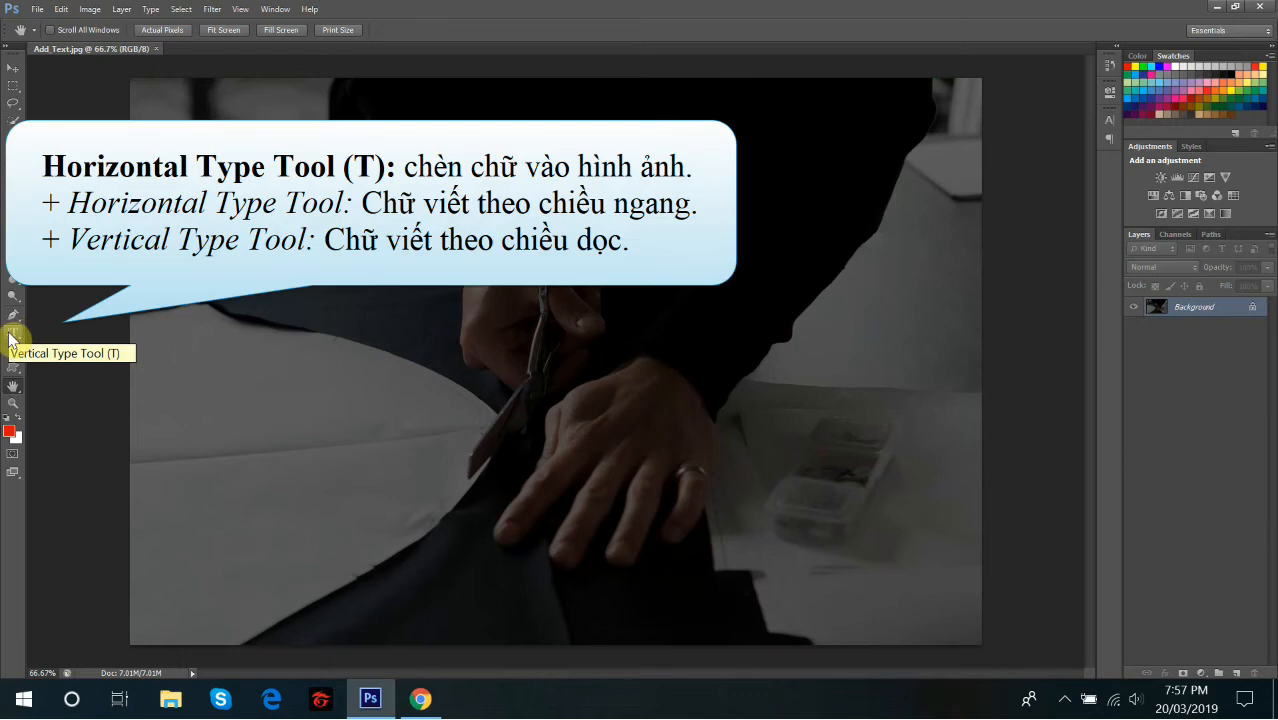
# Add the horizontal text "Photoshop online" over the upper middle of the photo with the Horizontal Type Tool.
pyautogui.click(12, 333)
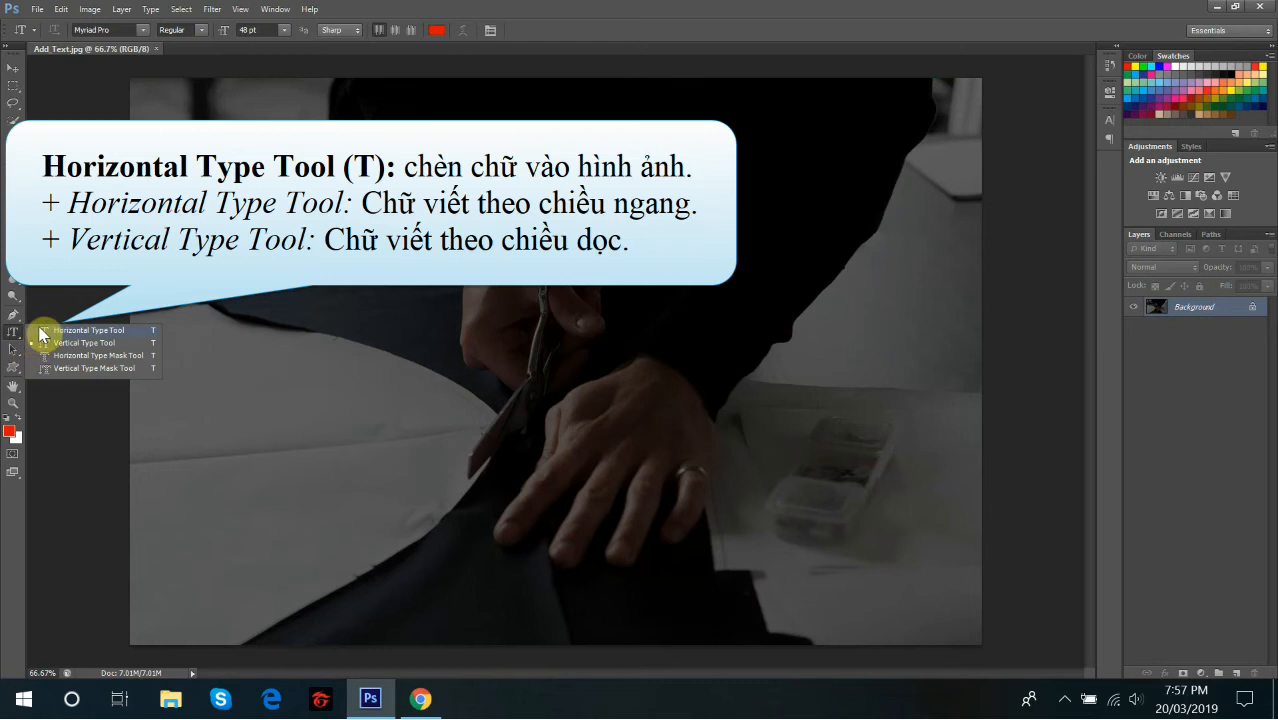
pyautogui.click(42, 334)
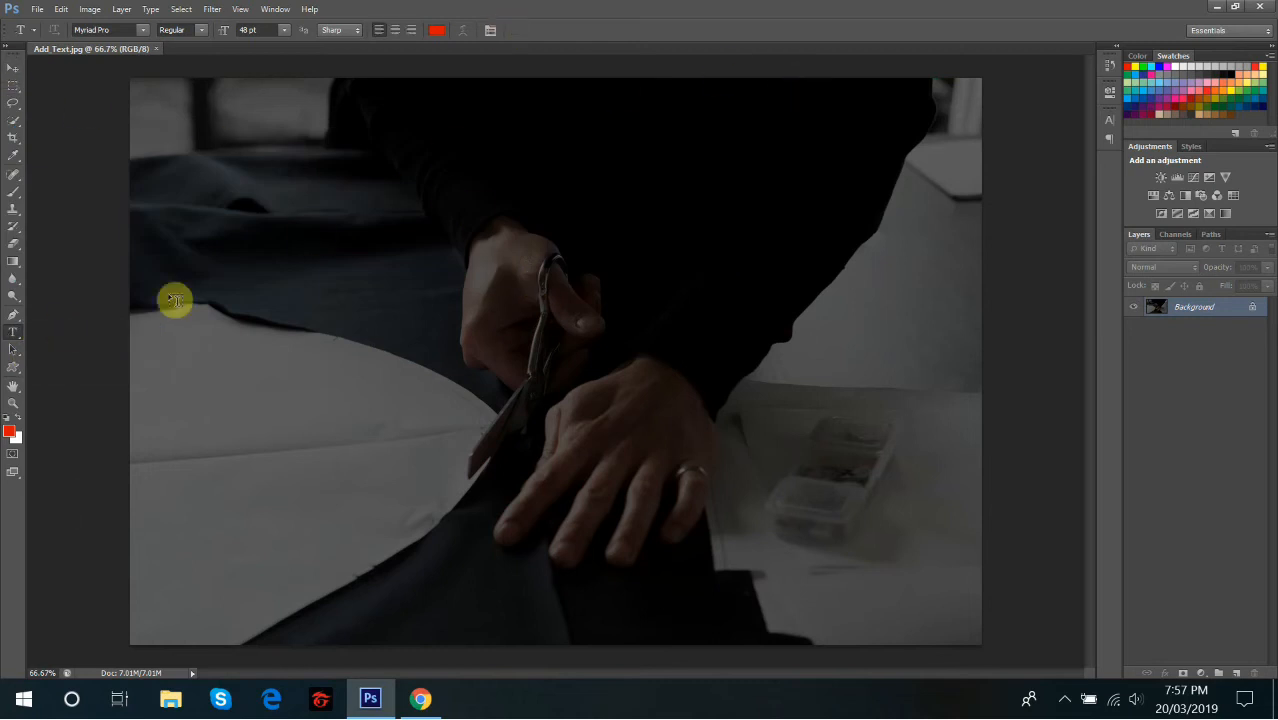
pyautogui.click(399, 251)
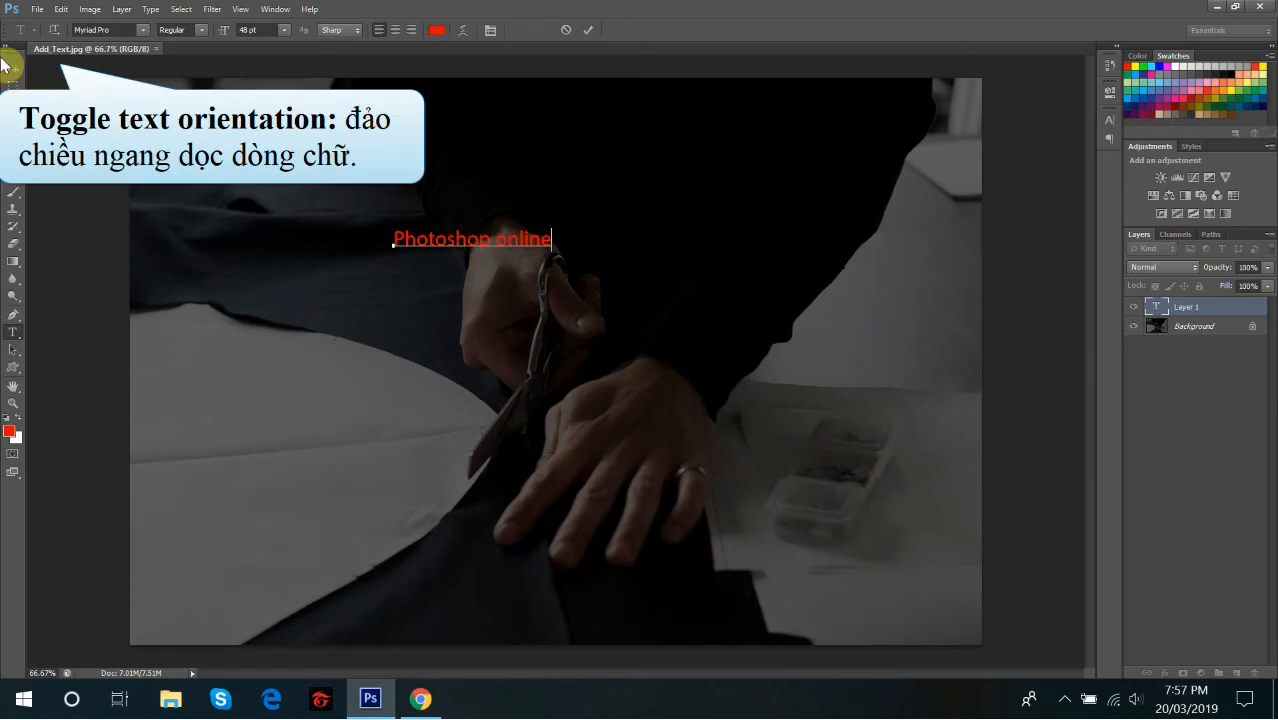
# Toggle the "Photoshop online" text to vertical orientation and back to horizontal.
pyautogui.click(55, 32)
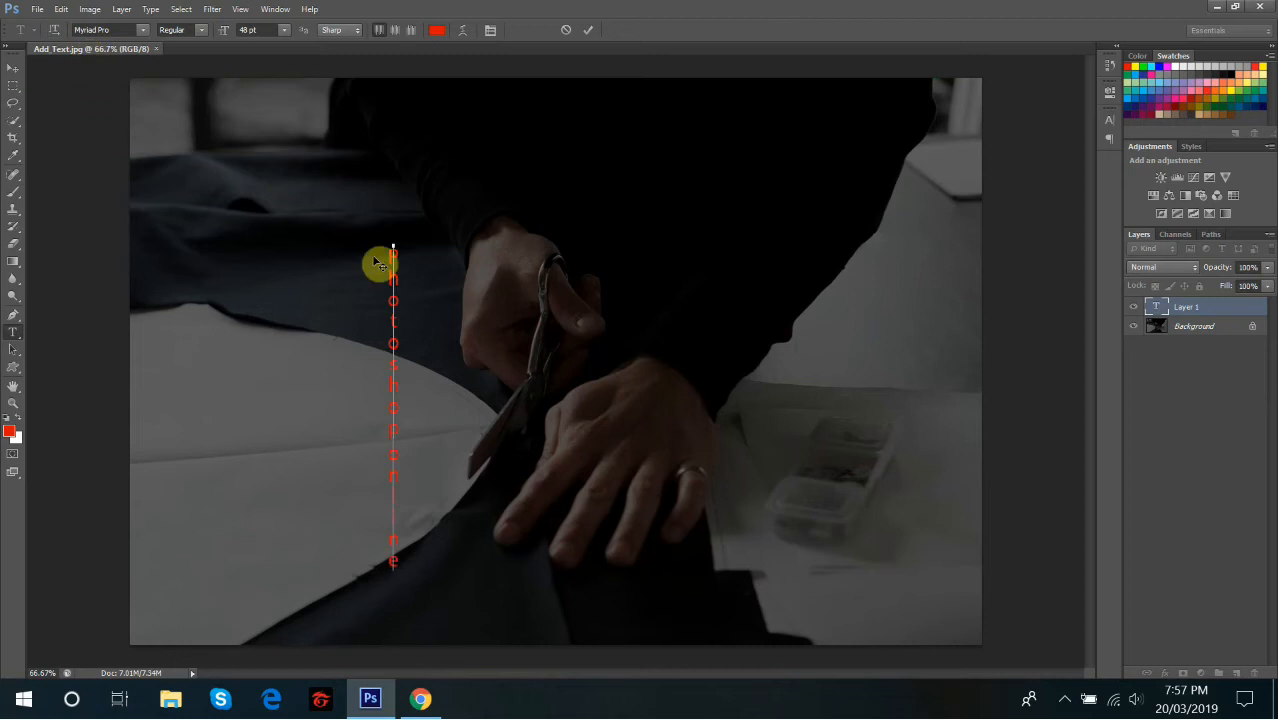
pyautogui.rightClick(13, 332)
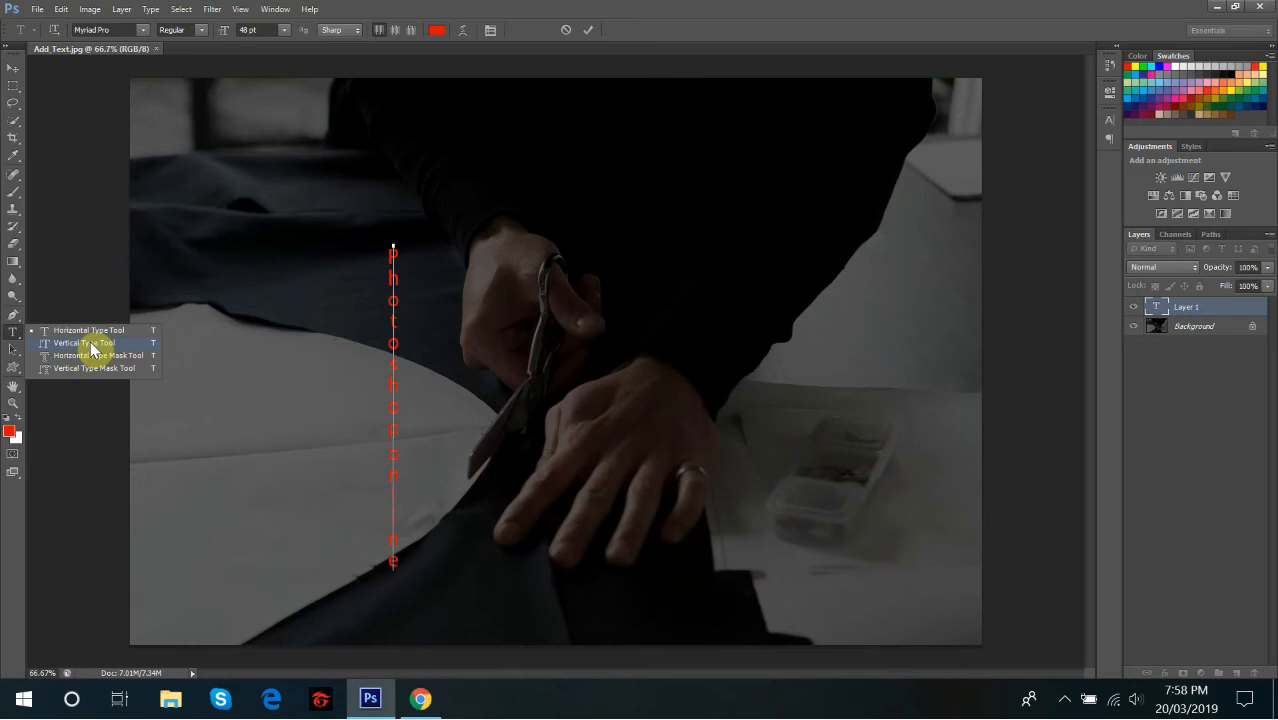
pyautogui.click(53, 34)
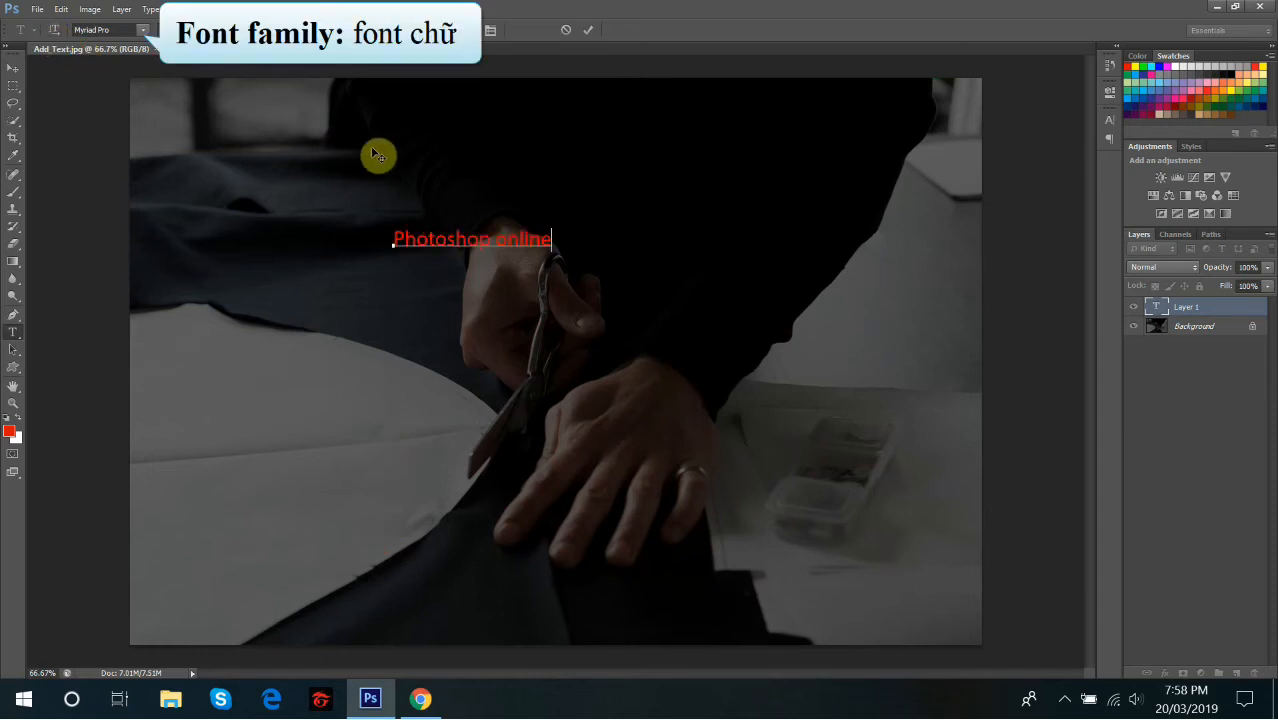
# Try to change the font to Vivaldi without selecting any characters of the text.
pyautogui.click(145, 37)
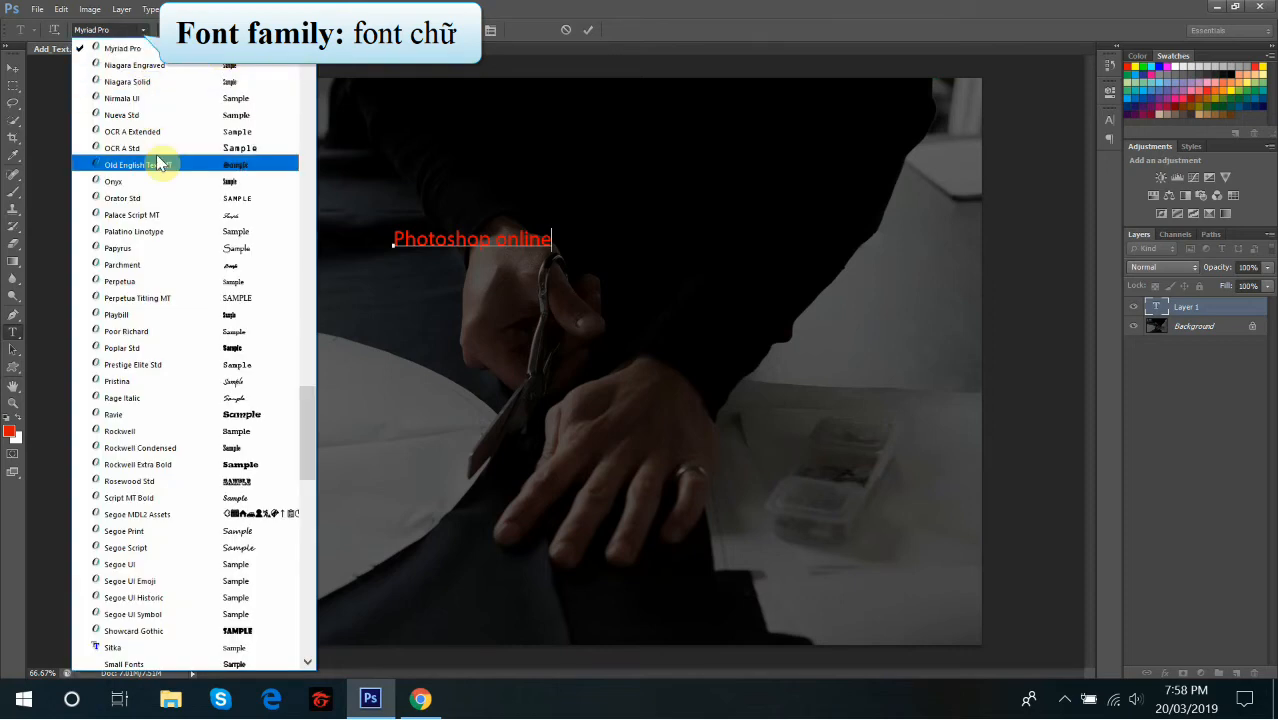
pyautogui.scroll(-10, 160, 170)
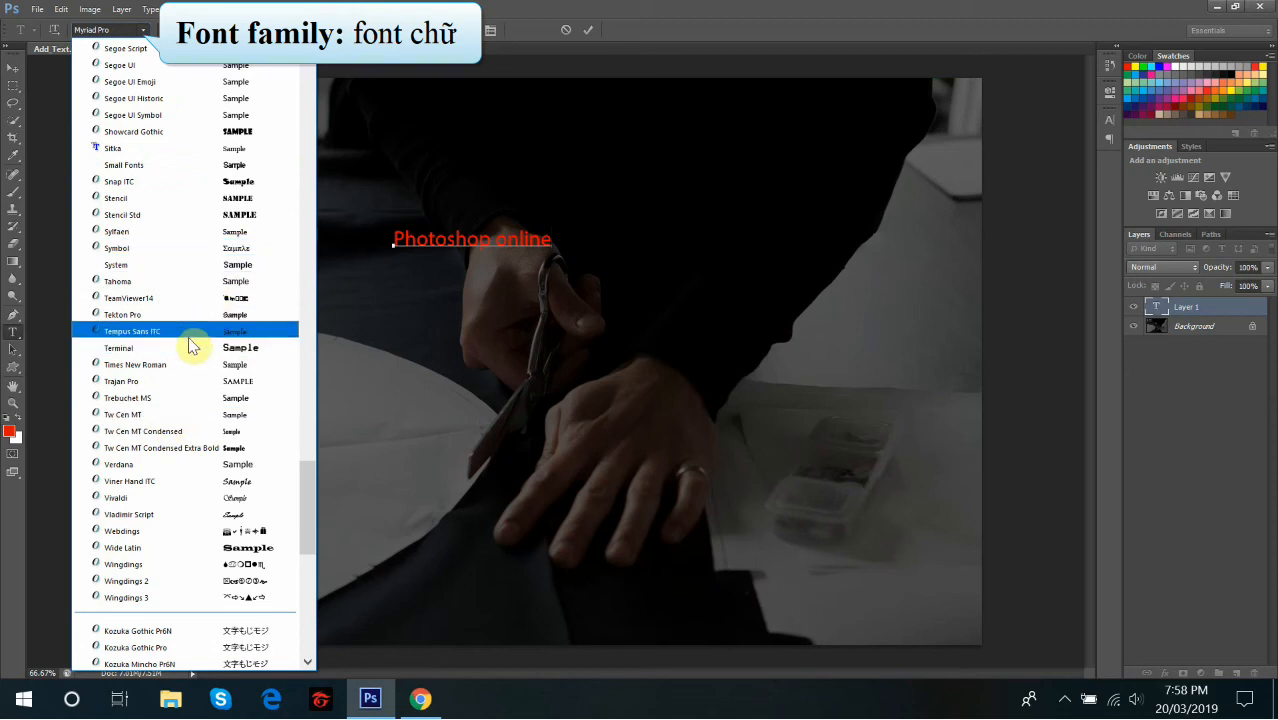
pyautogui.click(150, 497)
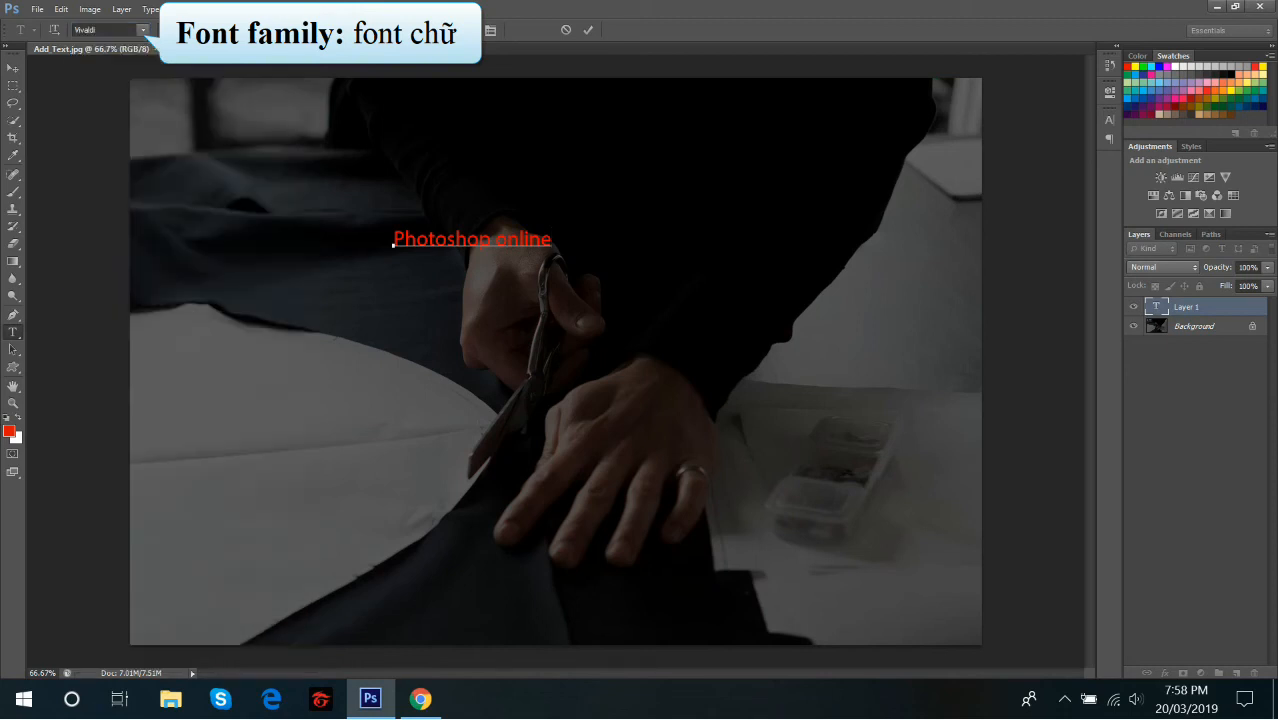
# Select the whole "Photoshop online" text and set its font to Vivaldi.
pyautogui.moveTo(552, 240); pyautogui.dragTo(390, 240)
pyautogui.click(145, 30)
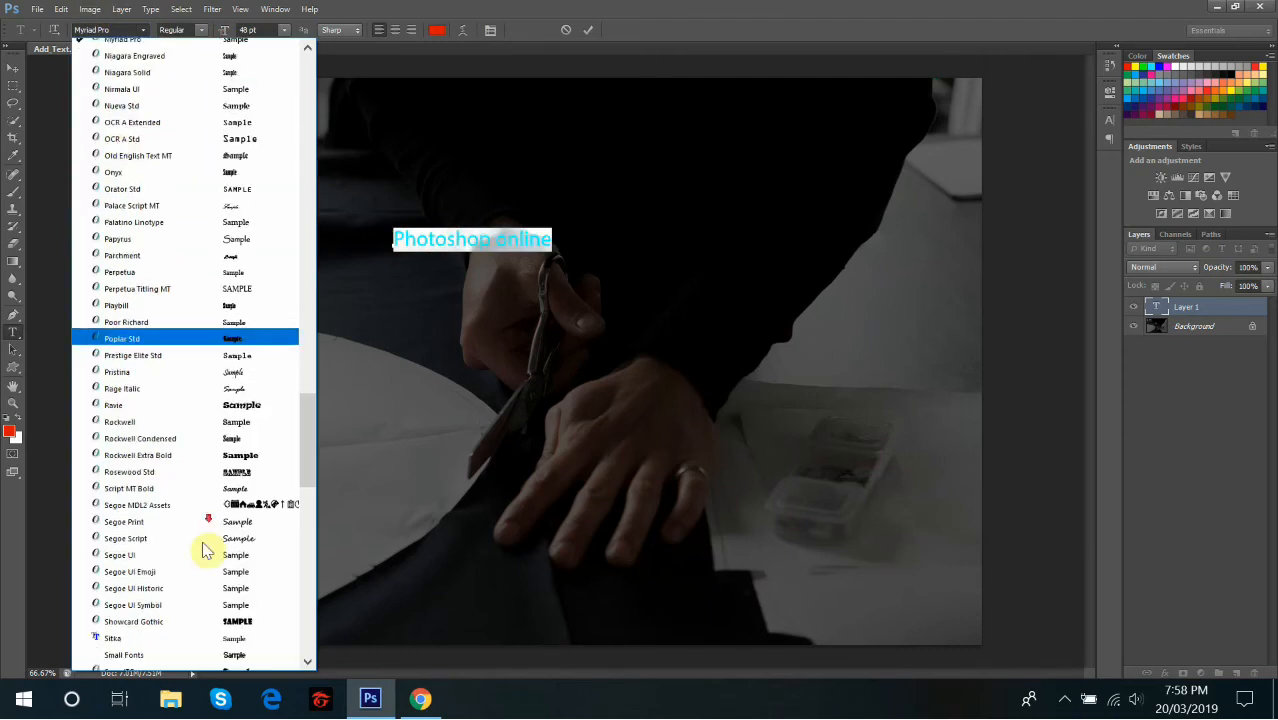
pyautogui.scroll(-3, 205, 543)
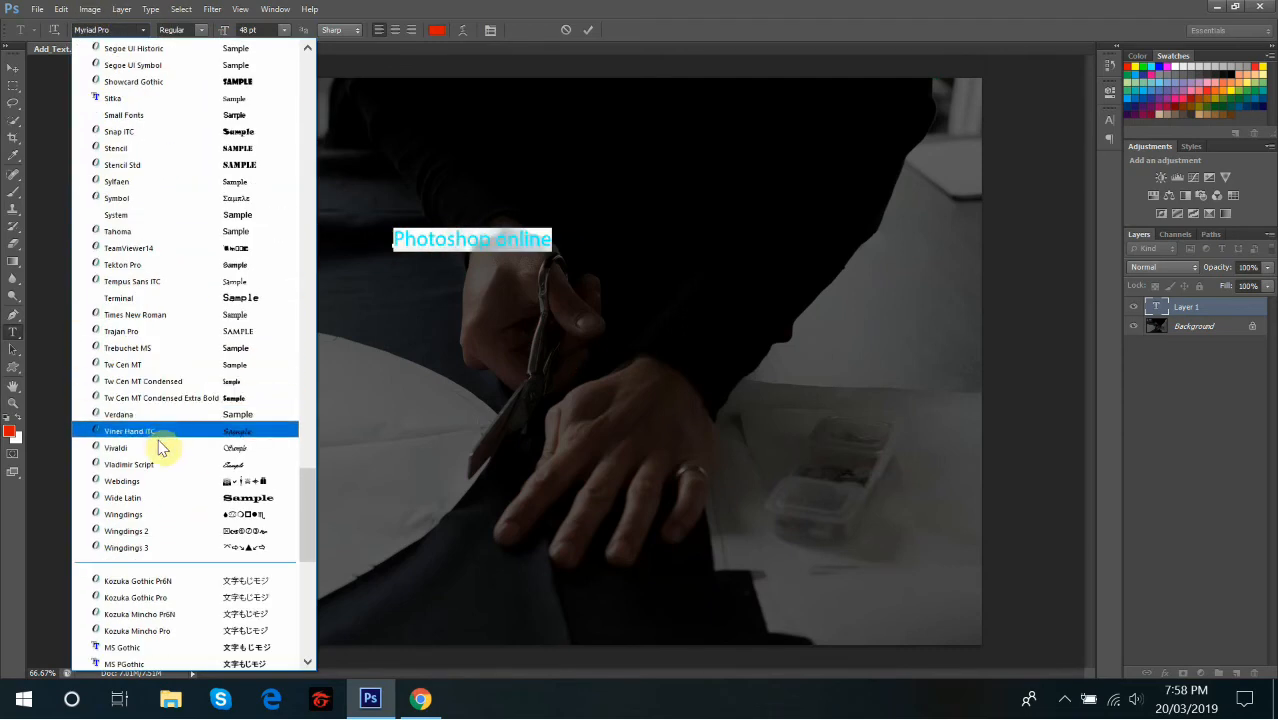
pyautogui.click(150, 448)
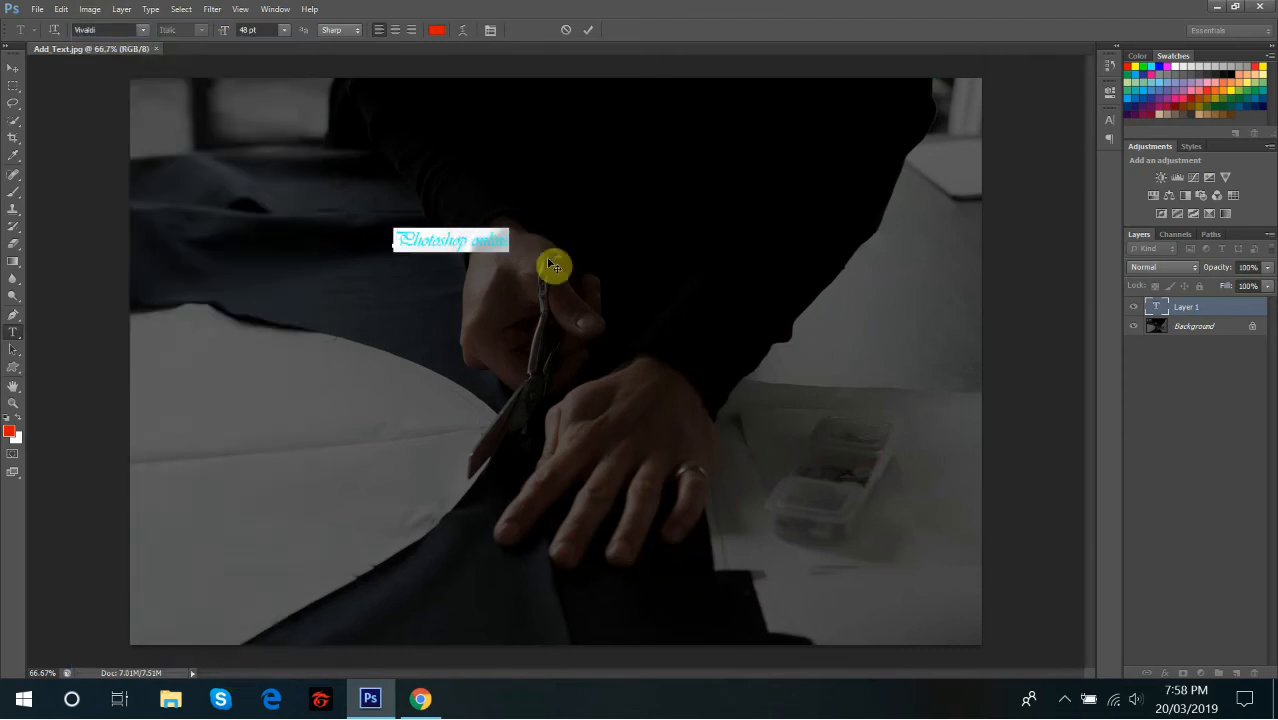
pyautogui.click(499, 236)
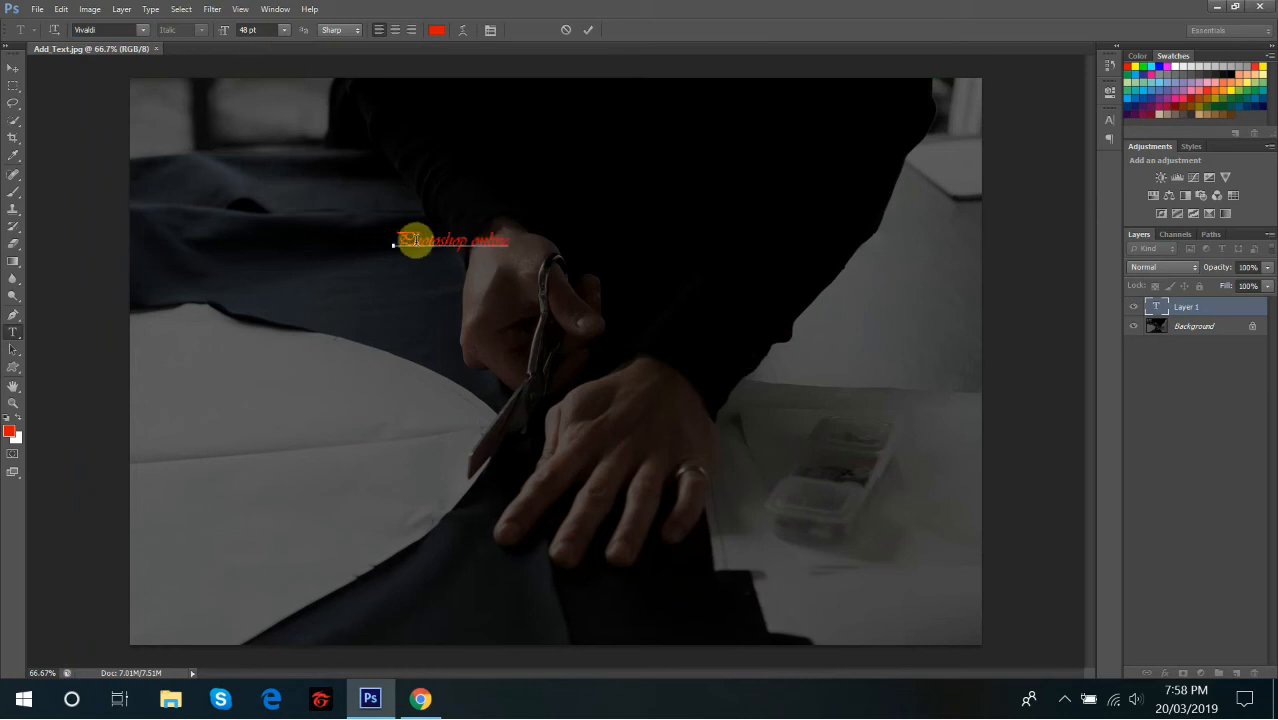
# Select all of the "Photoshop online" text and set its font size to 72 pt.
pyautogui.moveTo(395, 240); pyautogui.dragTo(522, 240)
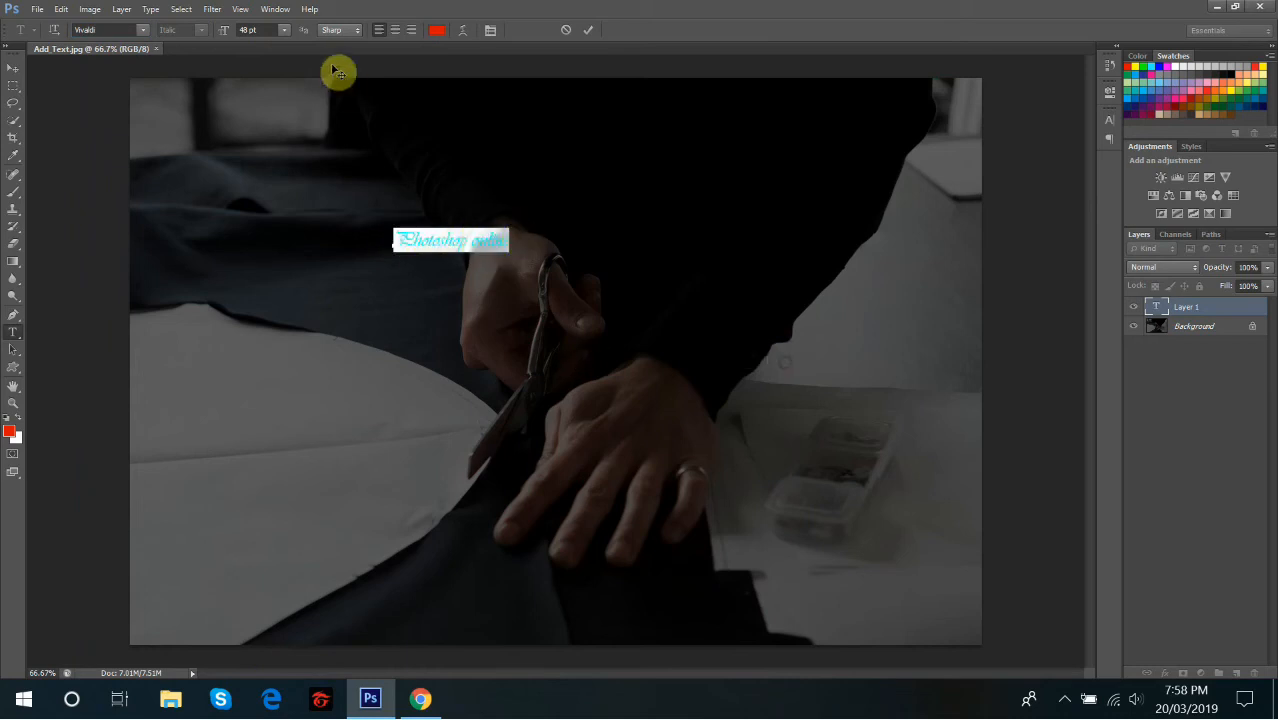
pyautogui.click(283, 30)
pyautogui.click(280, 322)
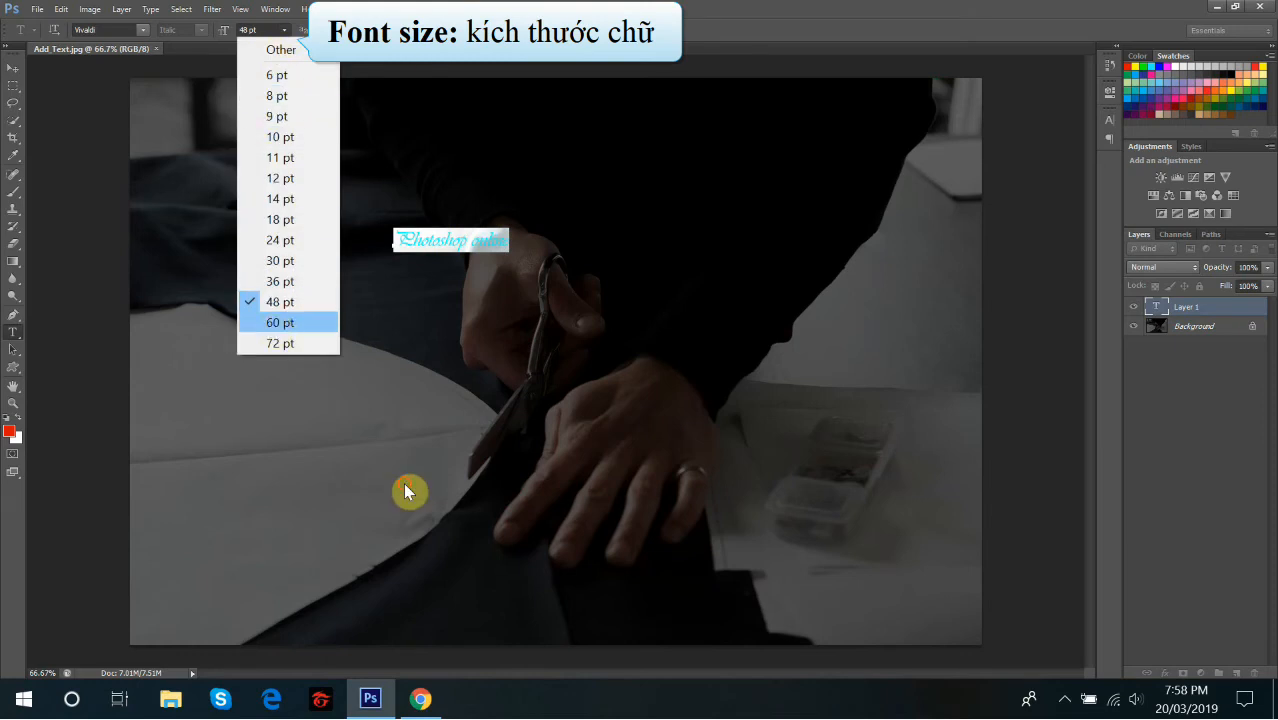
pyautogui.click(287, 34)
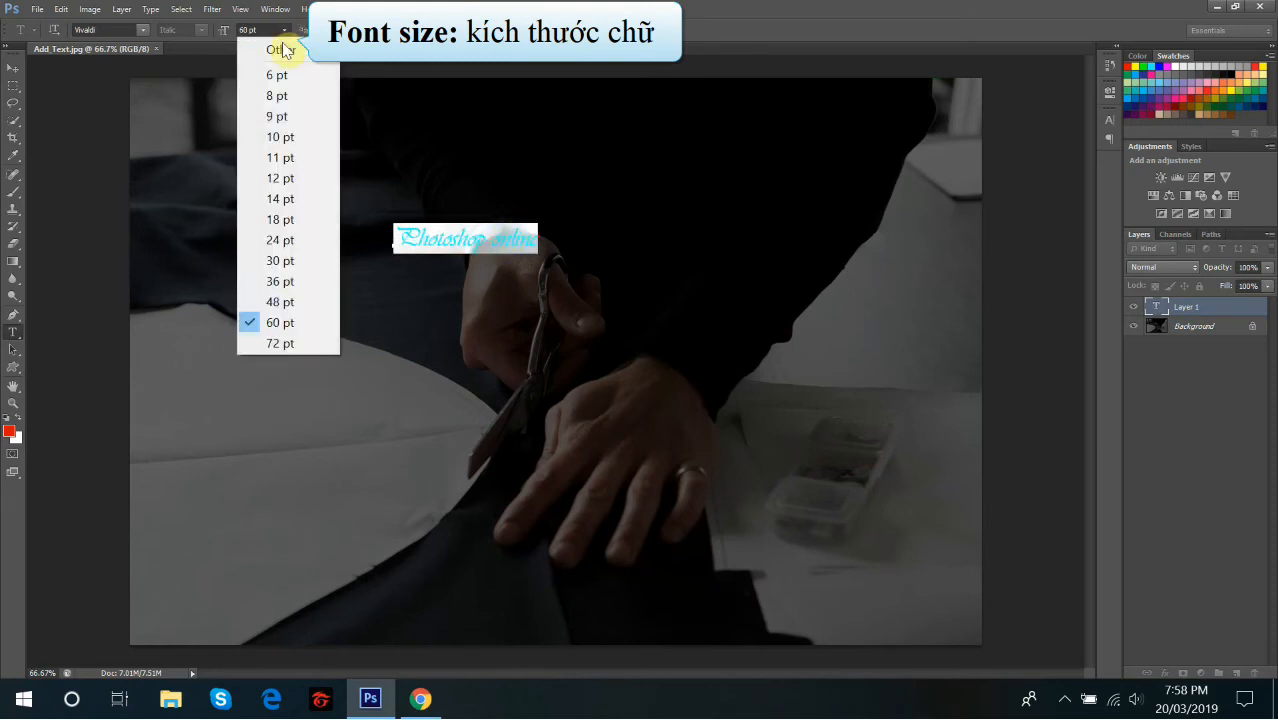
pyautogui.click(289, 338)
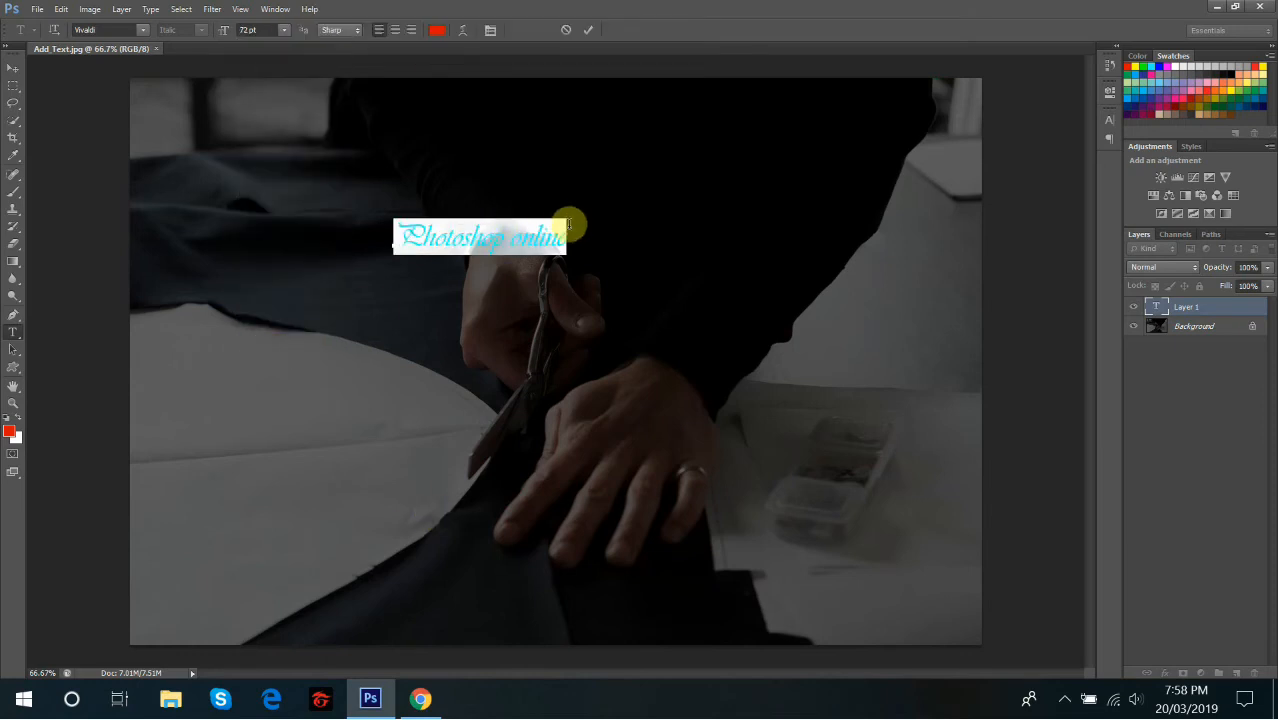
pyautogui.click(538, 252)
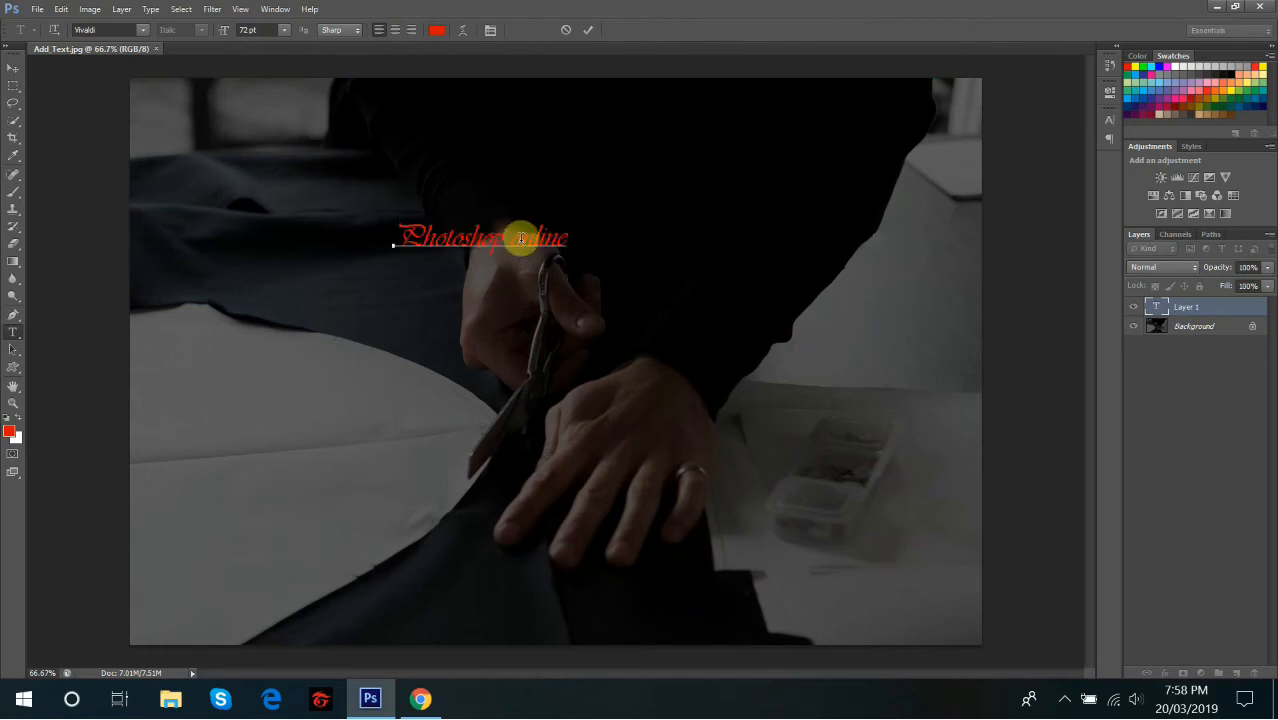
pyautogui.moveTo(398, 236); pyautogui.dragTo(870, 345)
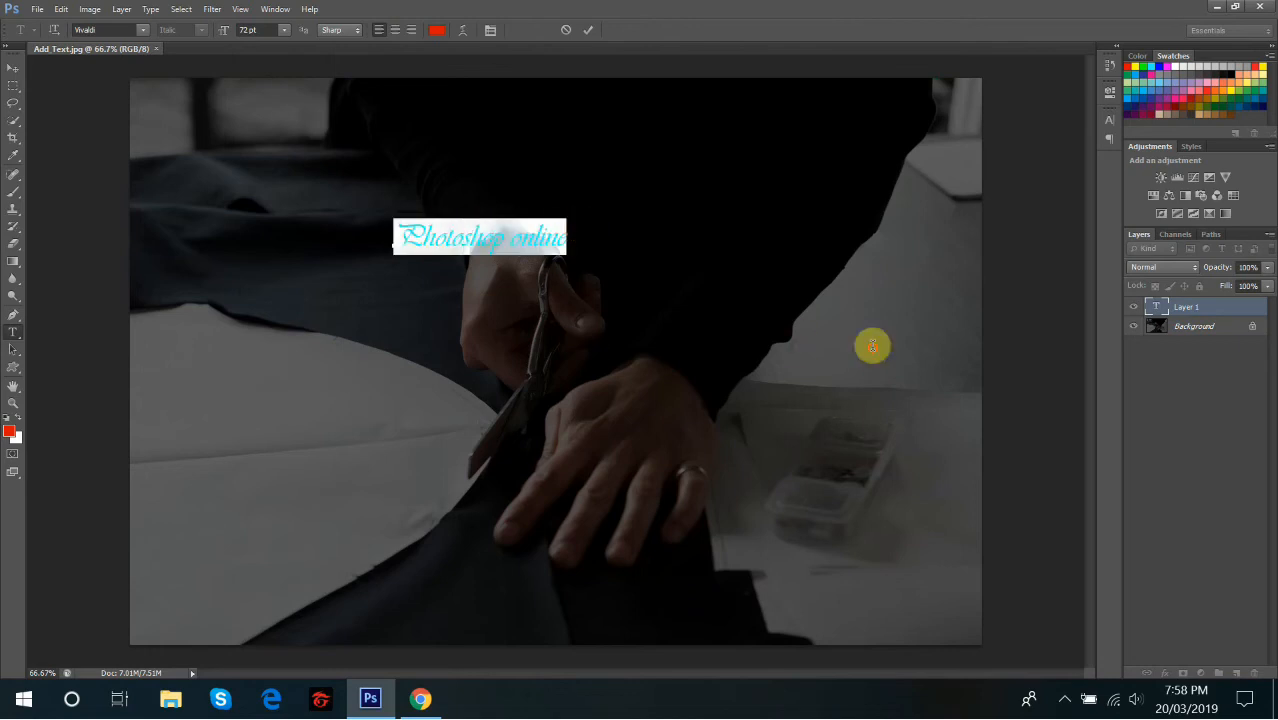
pyautogui.click(573, 240)
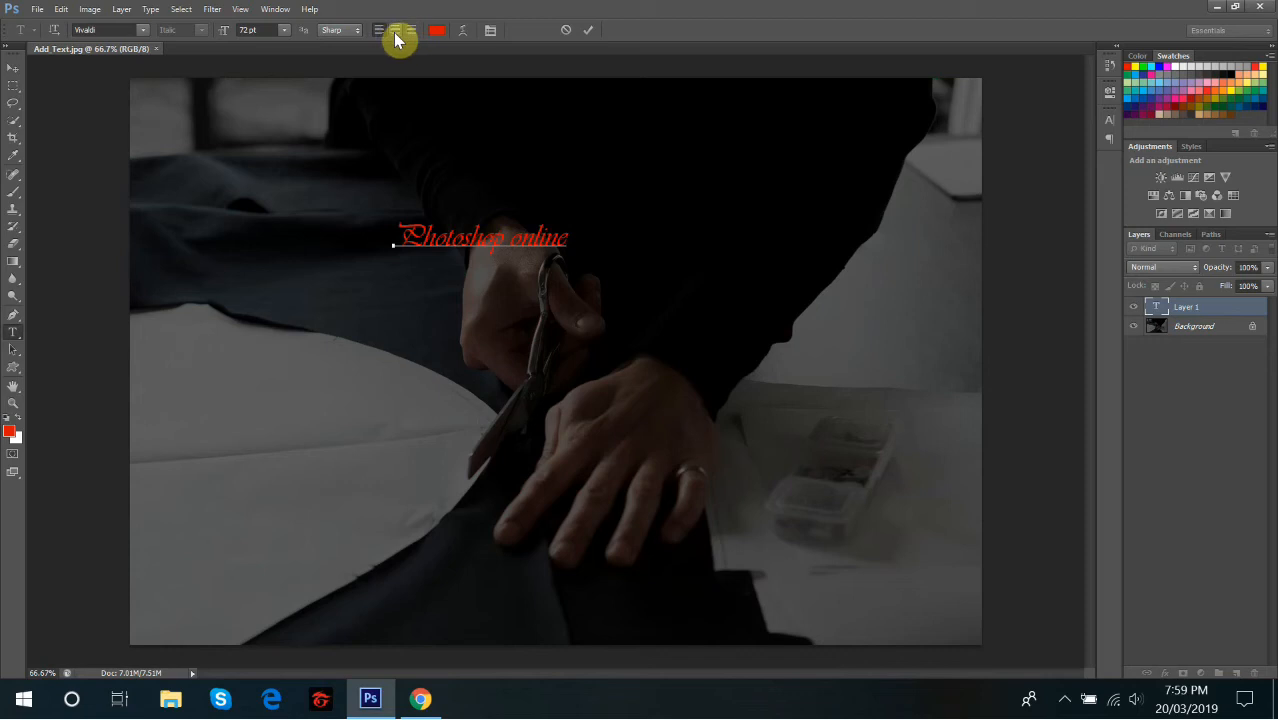
pyautogui.click(355, 32)
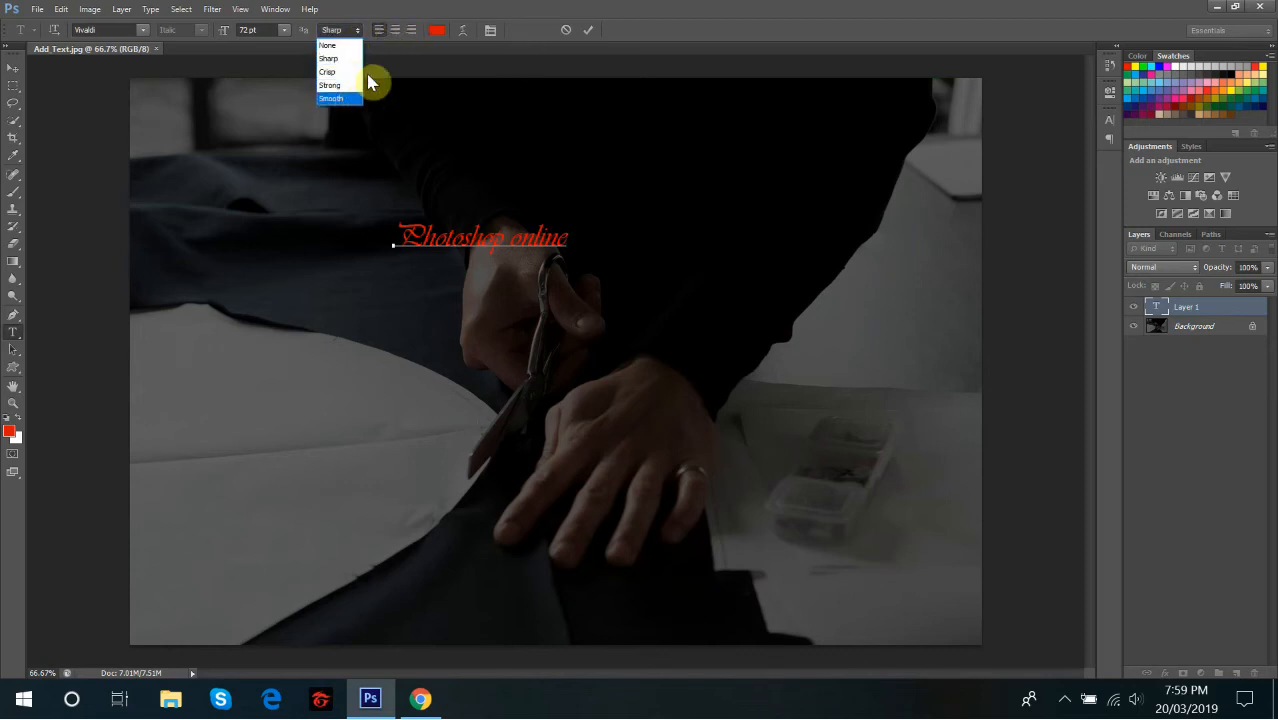
pyautogui.click(579, 71)
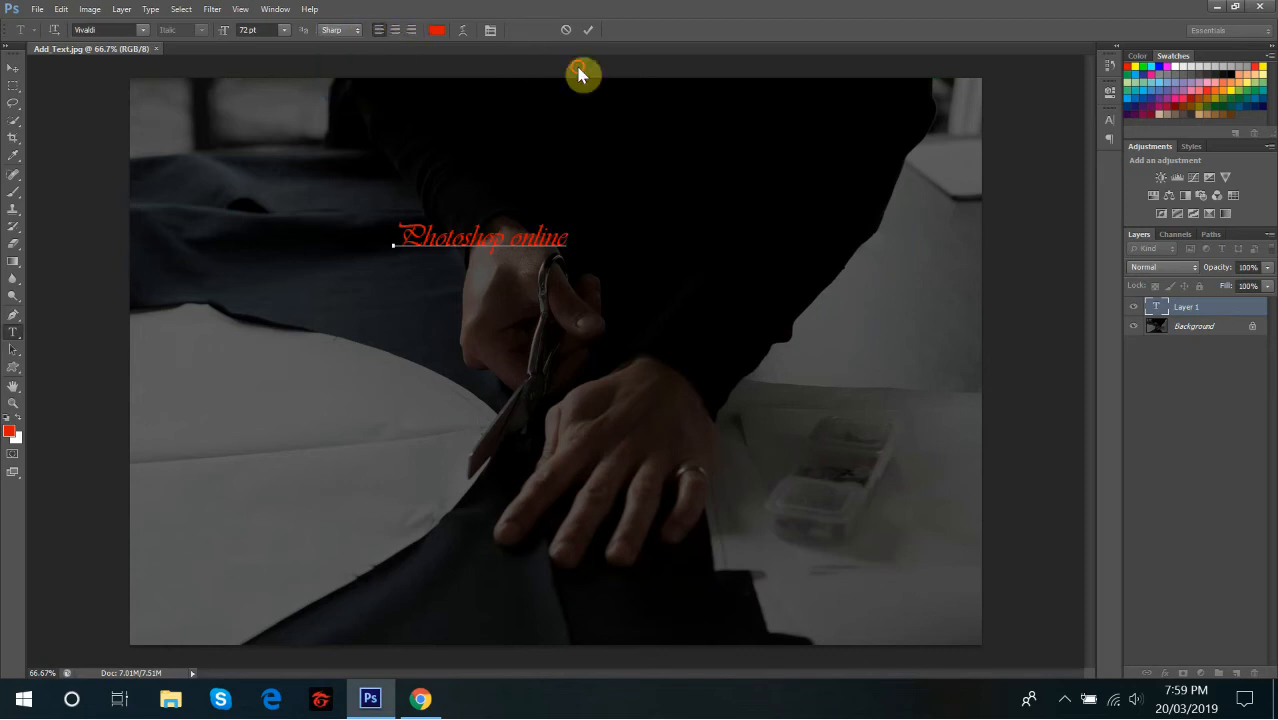
# Select all of the text and change its colour to yellow-green a2ff00.
pyautogui.click(437, 32)
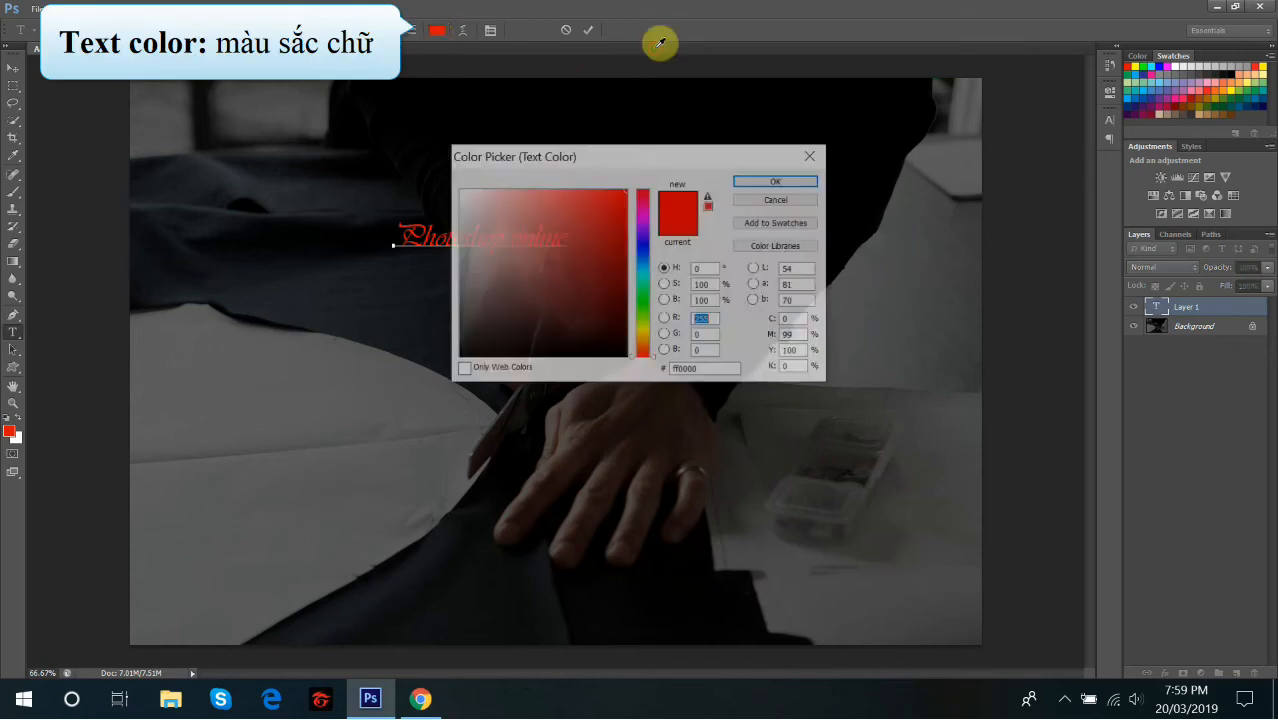
pyautogui.click(810, 157)
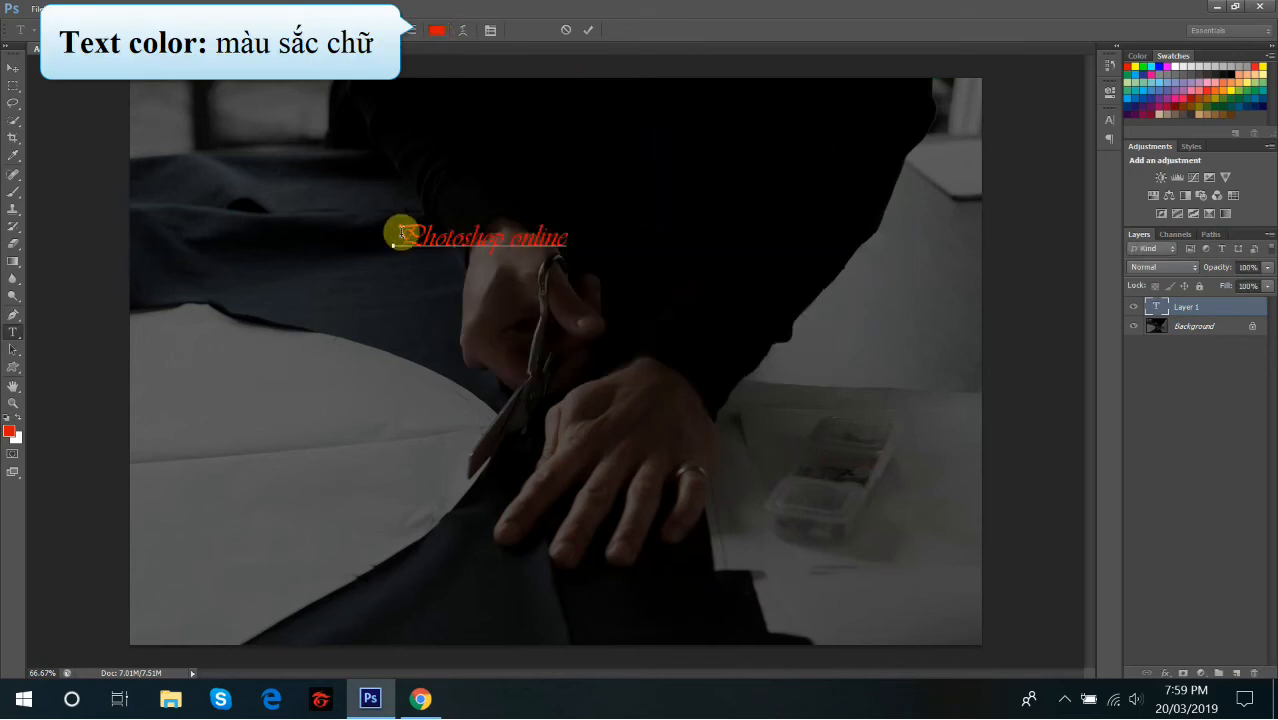
pyautogui.moveTo(401, 233); pyautogui.dragTo(942, 353)
pyautogui.click(440, 31)
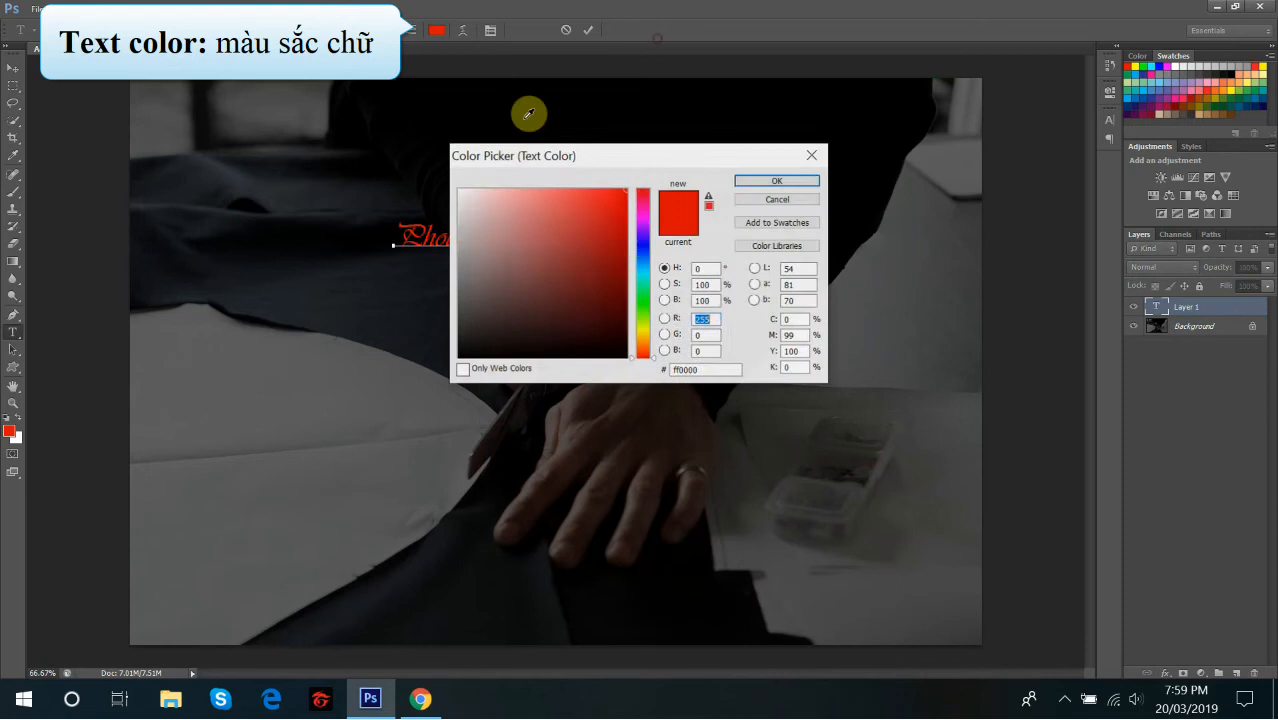
pyautogui.click(641, 297)
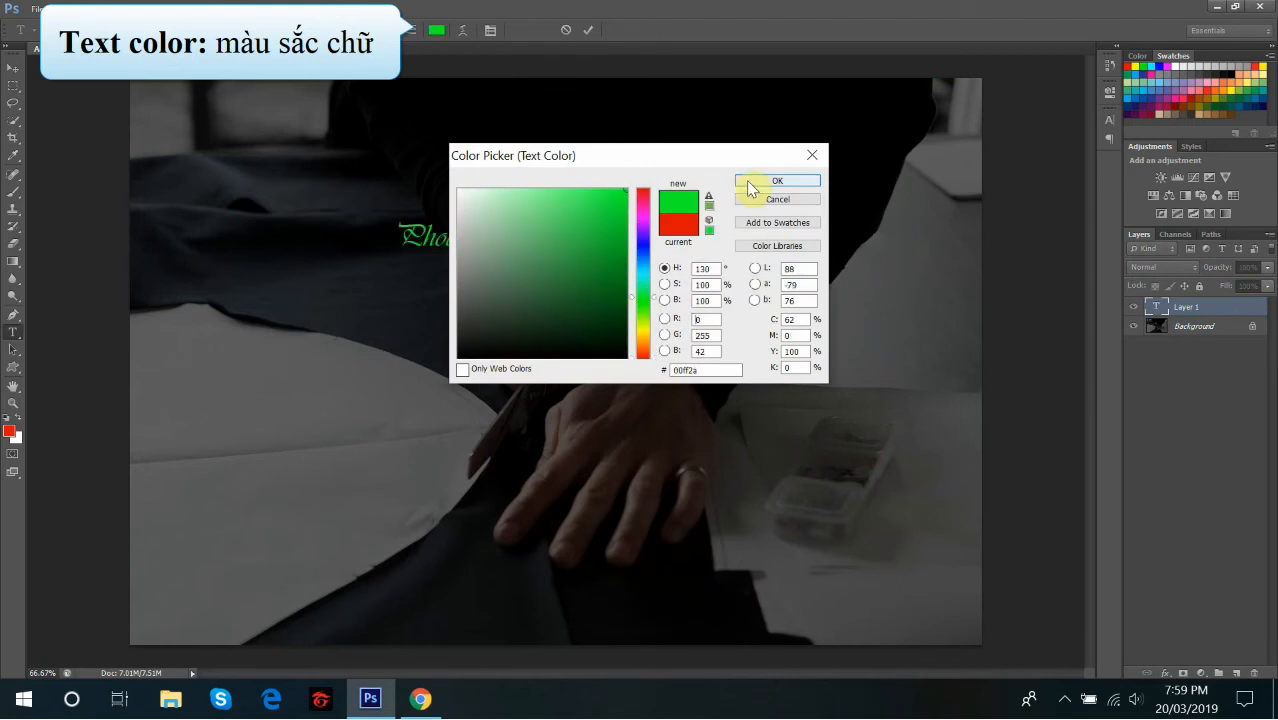
pyautogui.moveTo(650, 157); pyautogui.dragTo(777, 158)
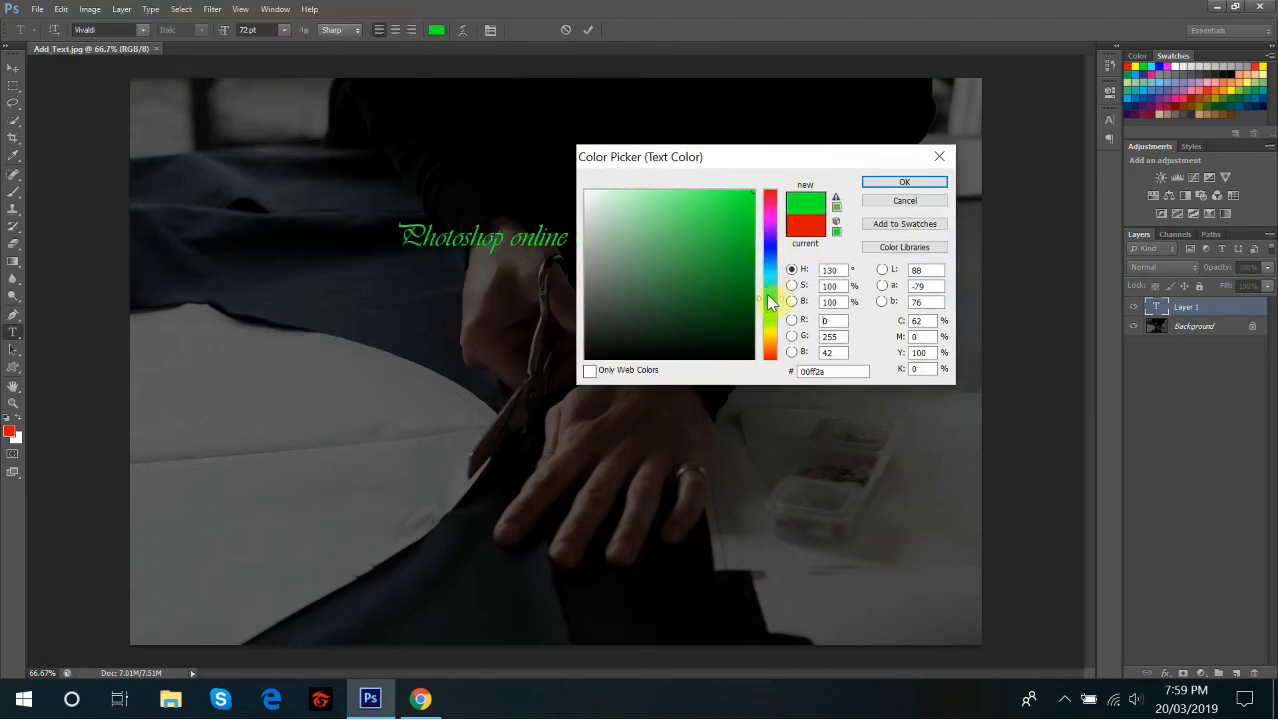
pyautogui.moveTo(771, 305)
pyautogui.mouseDown()
pyautogui.moveTo(772, 339)
pyautogui.moveTo(772, 321)
pyautogui.mouseUp()
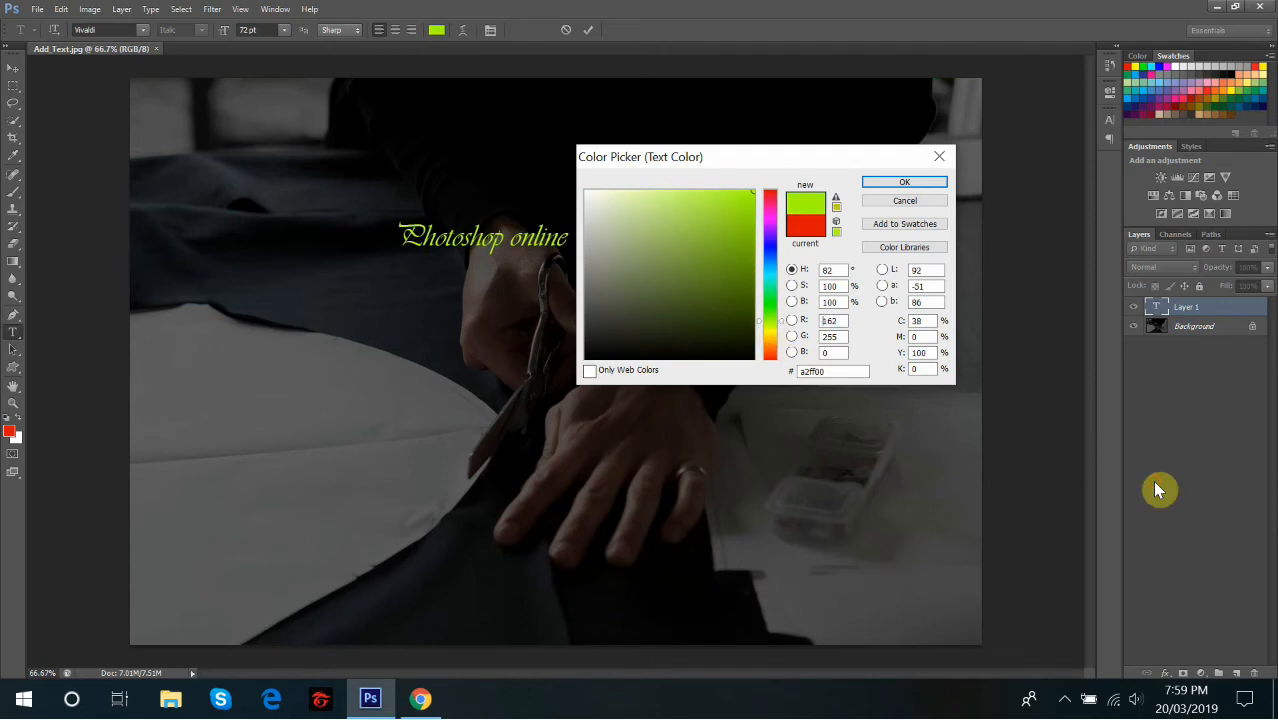
pyautogui.click(904, 182)
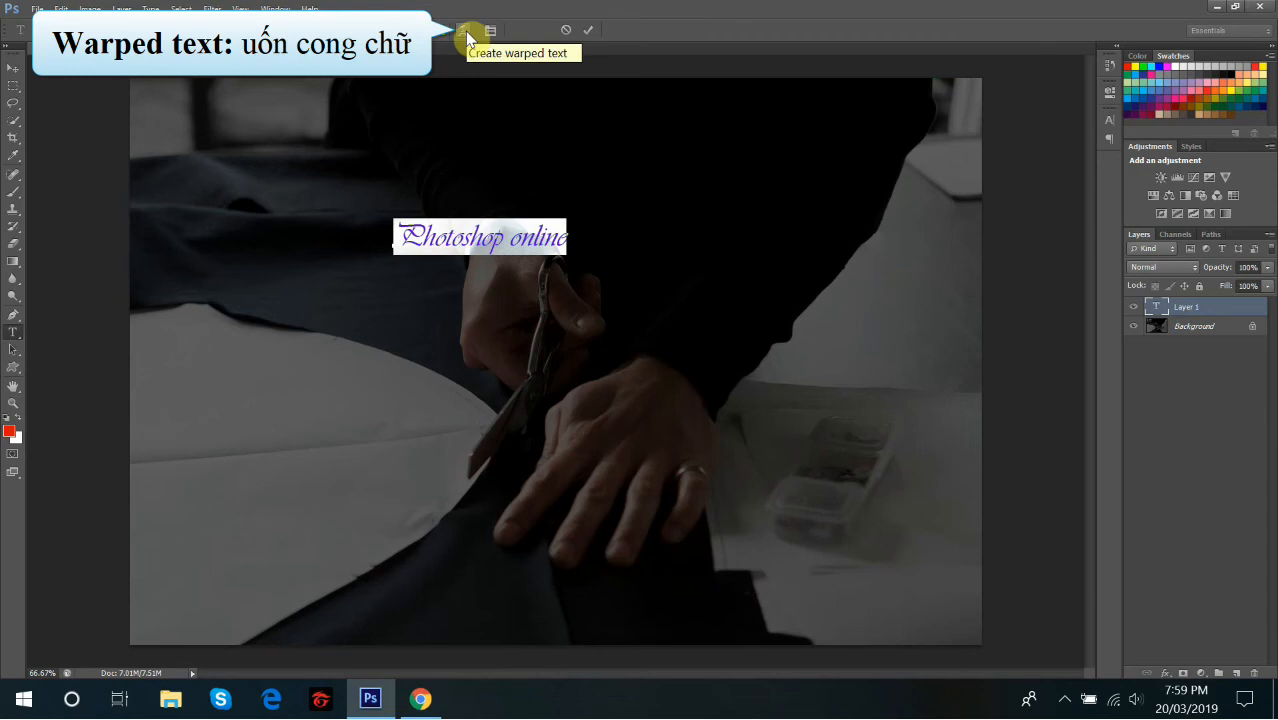
# Warp the "Photoshop online" text with a horizontal Arch style, using a bend slightly below +50%, and commit the text.
pyautogui.click(464, 32)
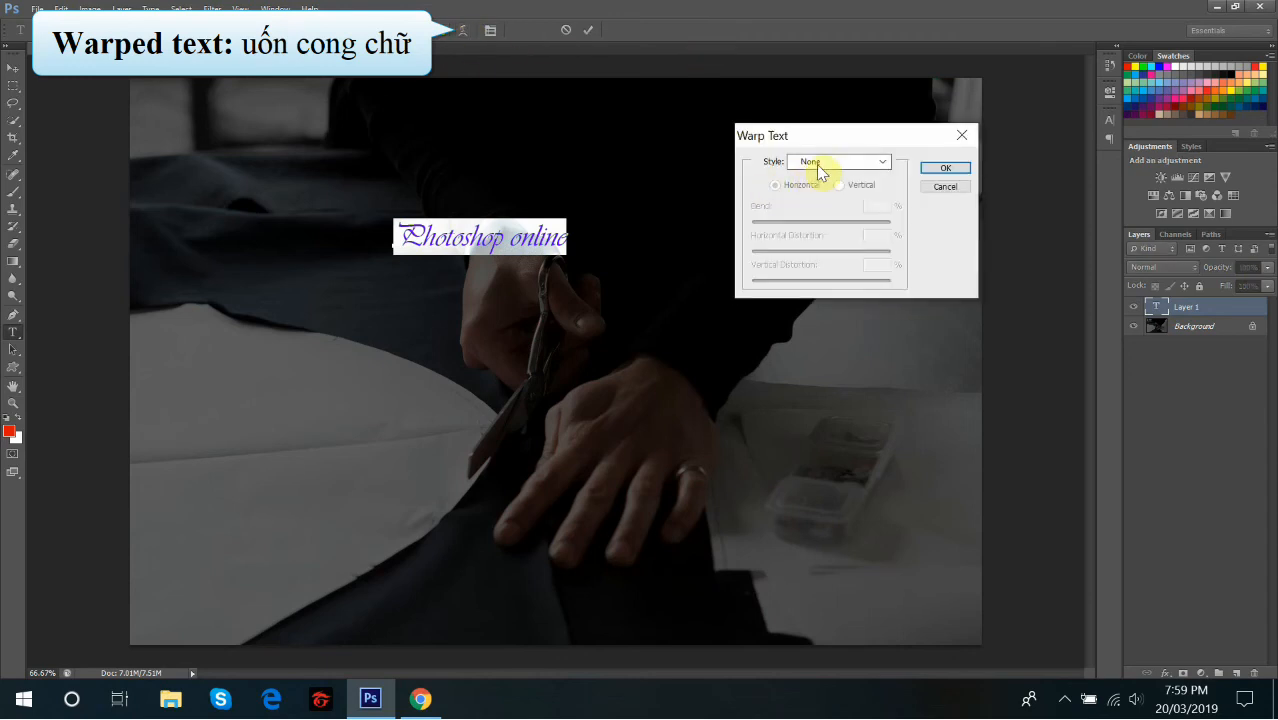
pyautogui.click(819, 166)
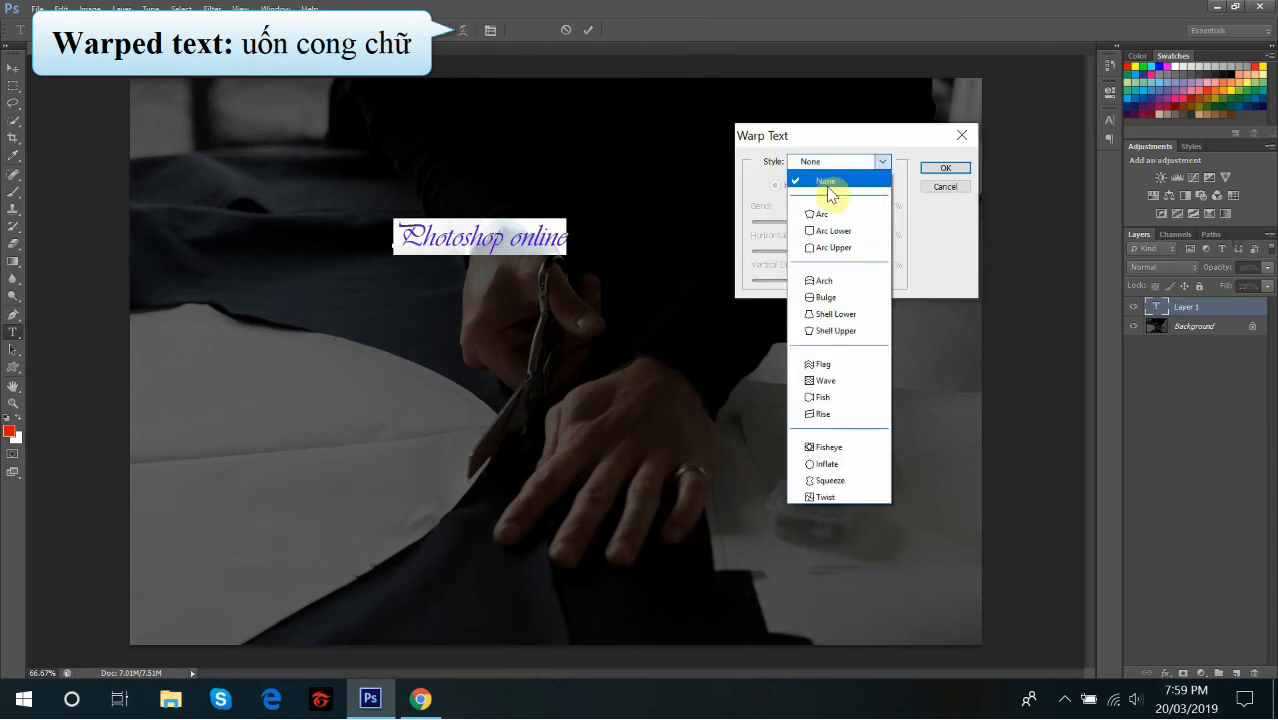
pyautogui.click(826, 282)
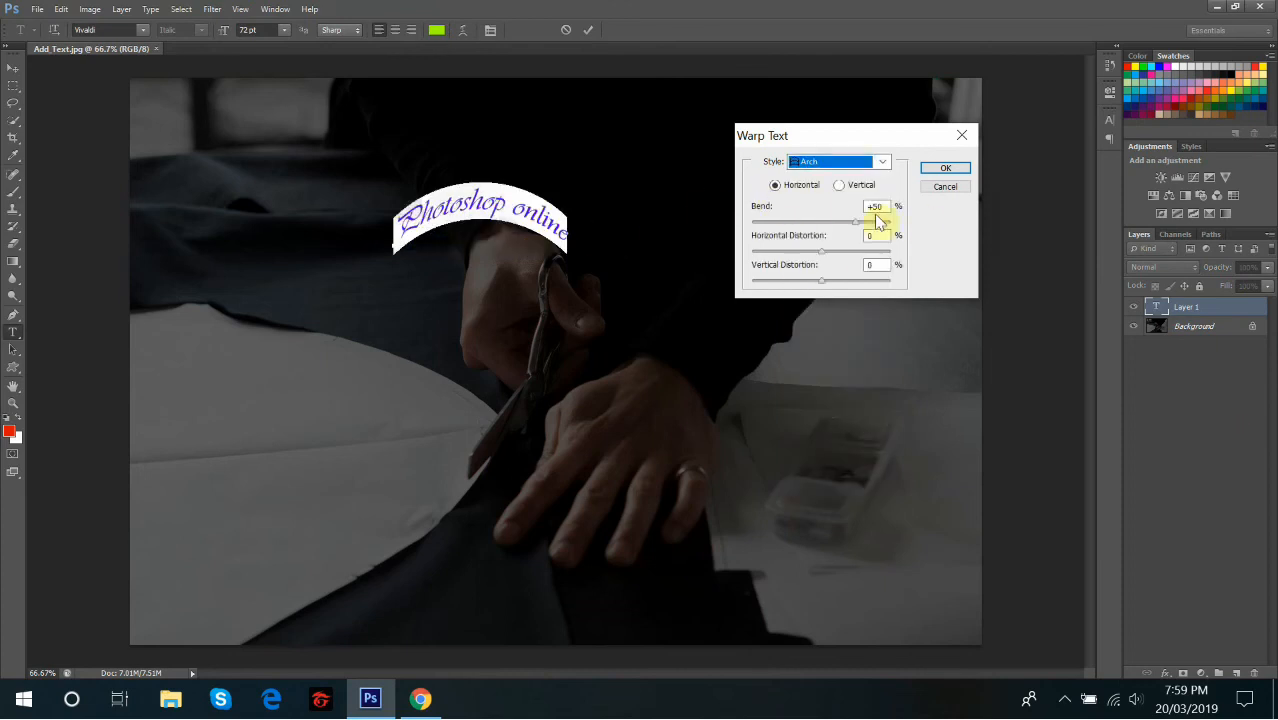
pyautogui.moveTo(857, 221)
pyautogui.mouseDown()
pyautogui.moveTo(830, 228)
pyautogui.moveTo(848, 224)
pyautogui.mouseUp()
pyautogui.click(946, 176)
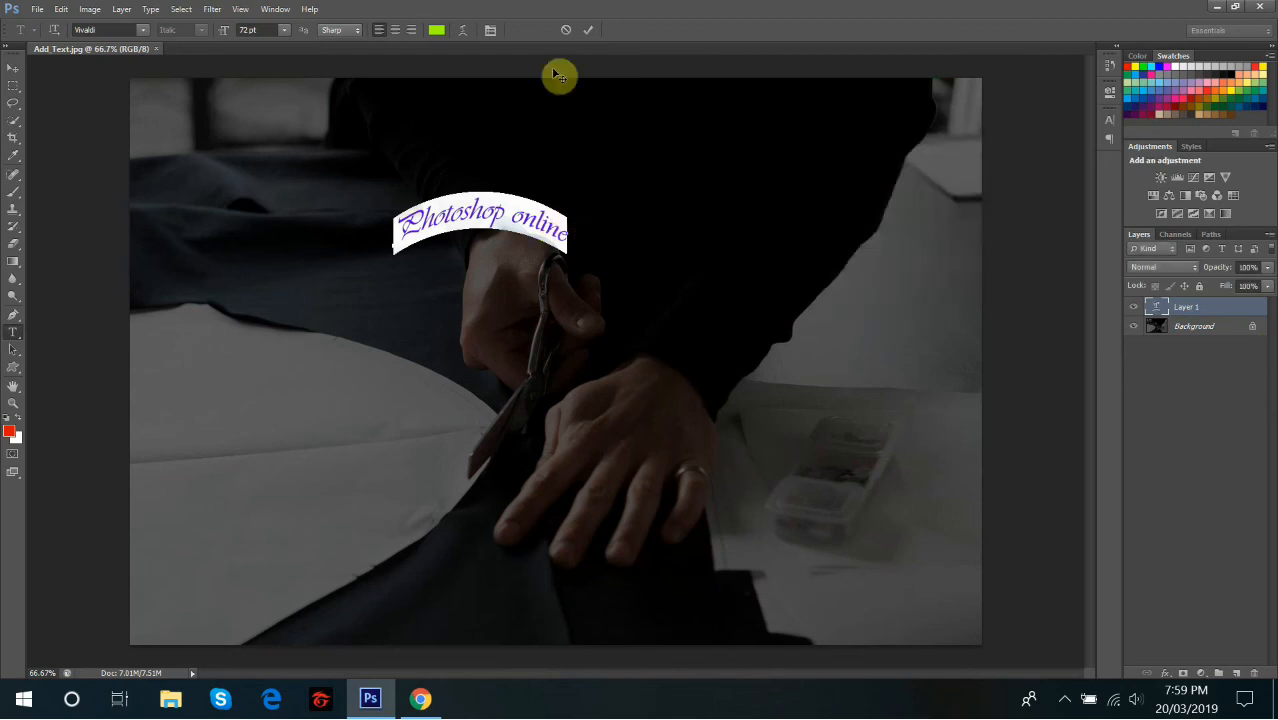
pyautogui.click(885, 45)
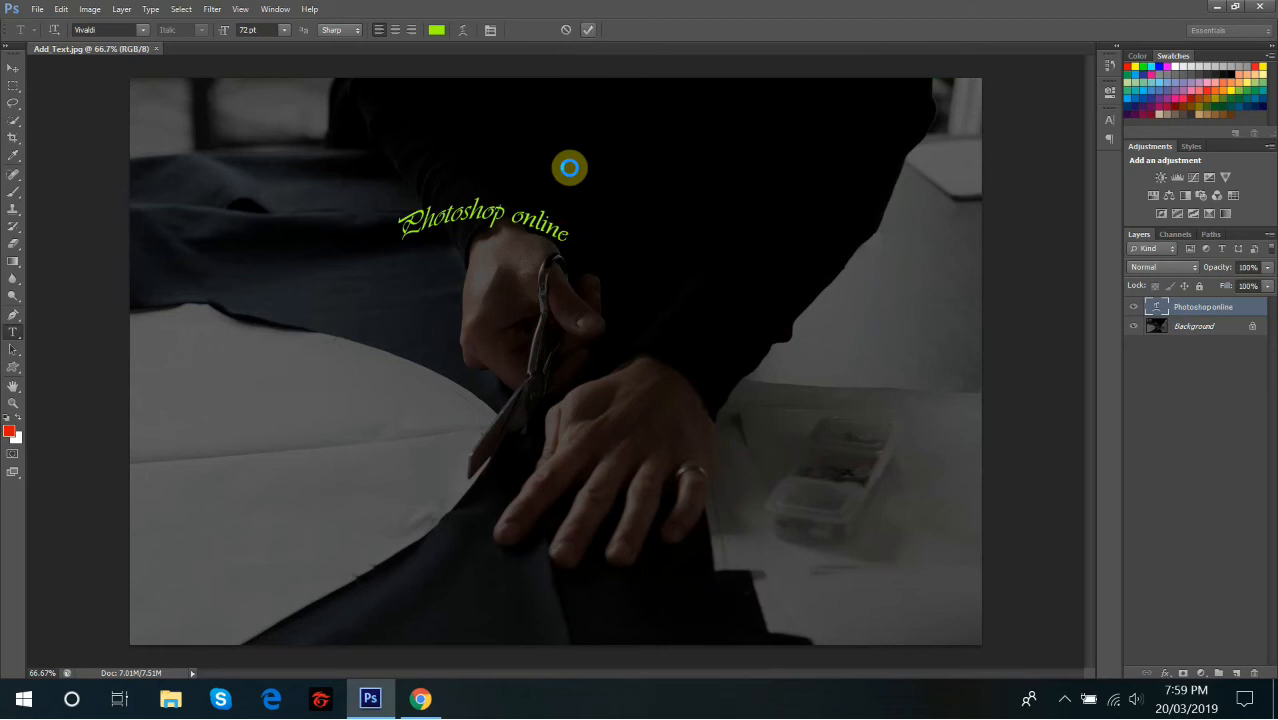
# Free-transform the text layer to about 274% width, 260% height and -6° rotation across the upper middle of the photo.
pyautogui.click(554, 221)
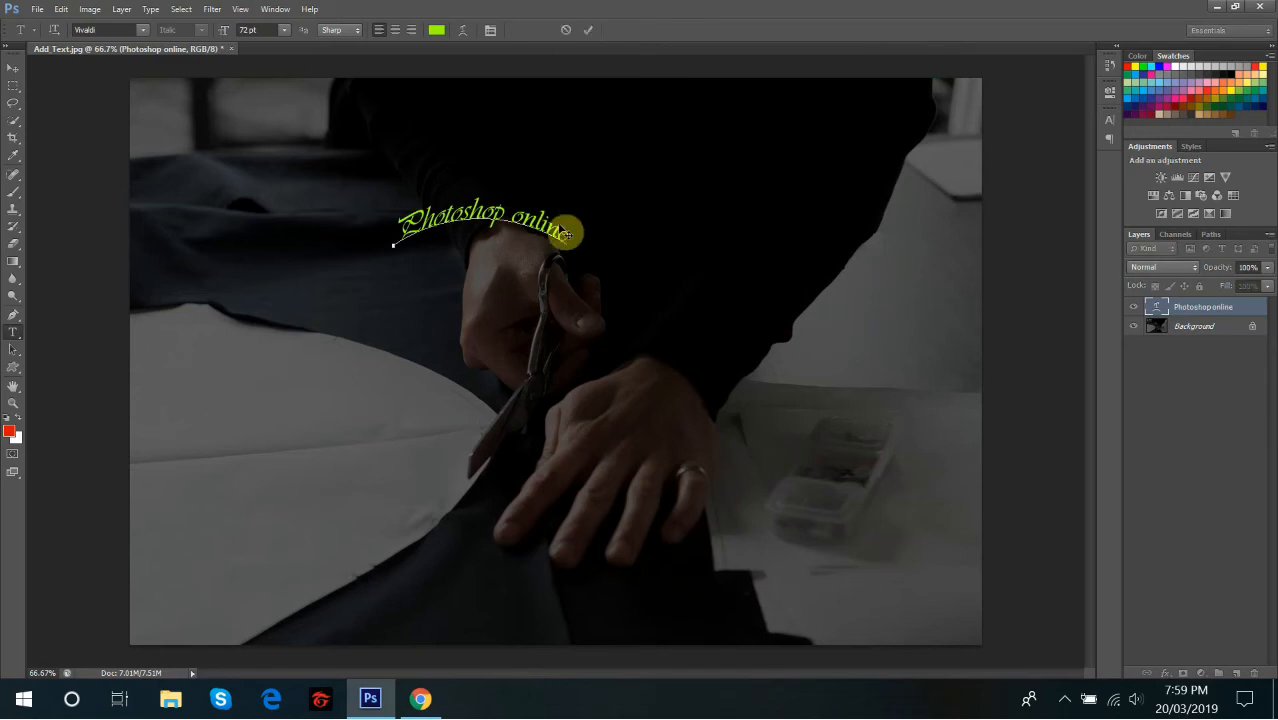
pyautogui.click(61, 9)
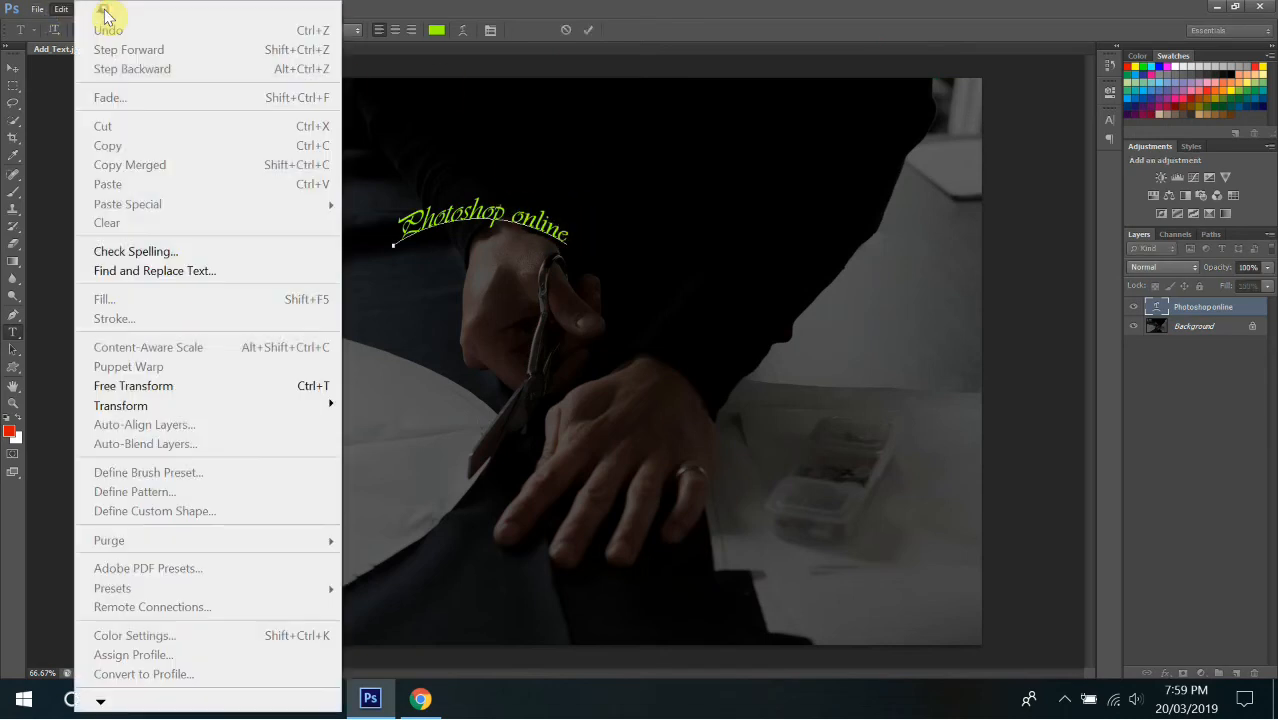
pyautogui.click(140, 386)
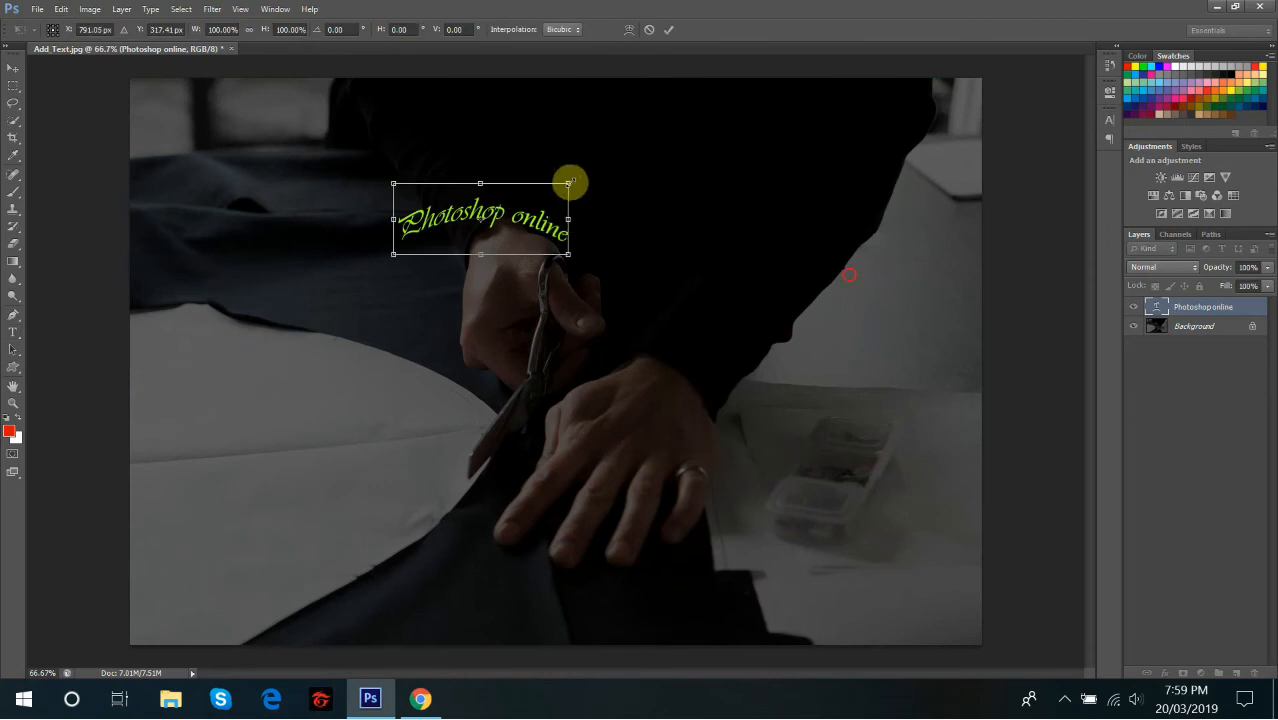
pyautogui.moveTo(568, 183); pyautogui.dragTo(834, 89)
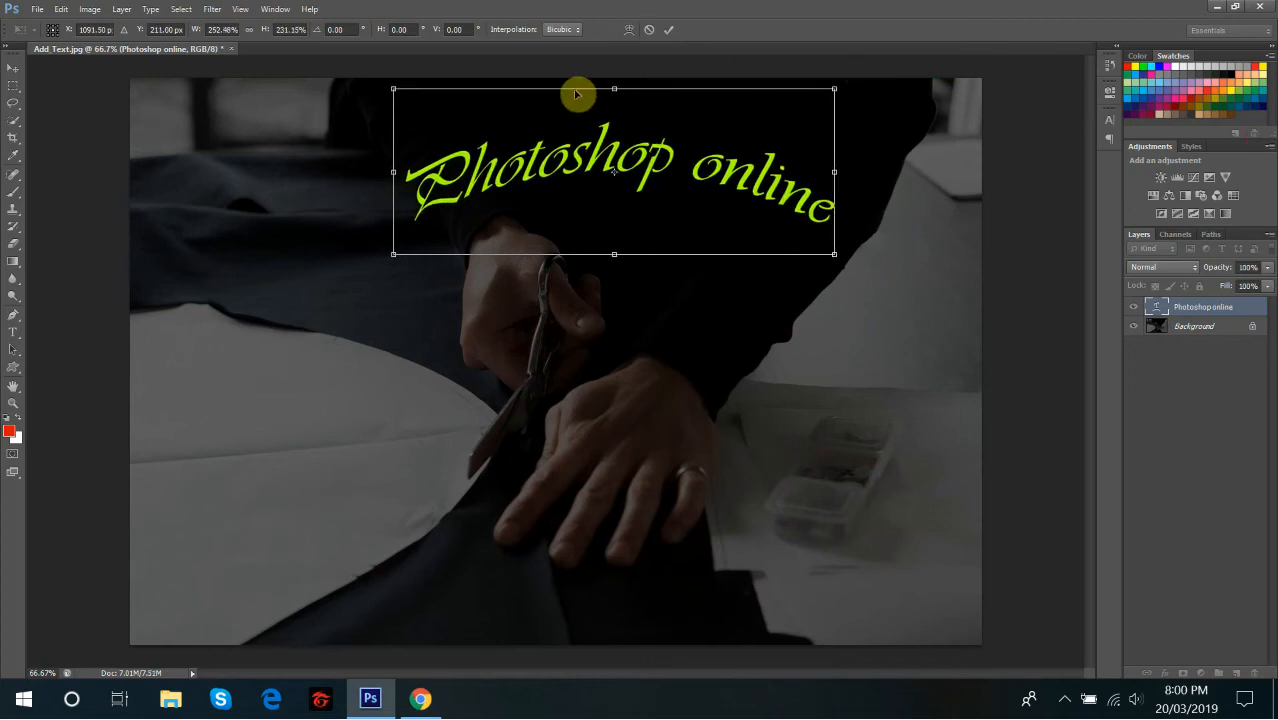
pyautogui.moveTo(572, 103); pyautogui.dragTo(528, 143)
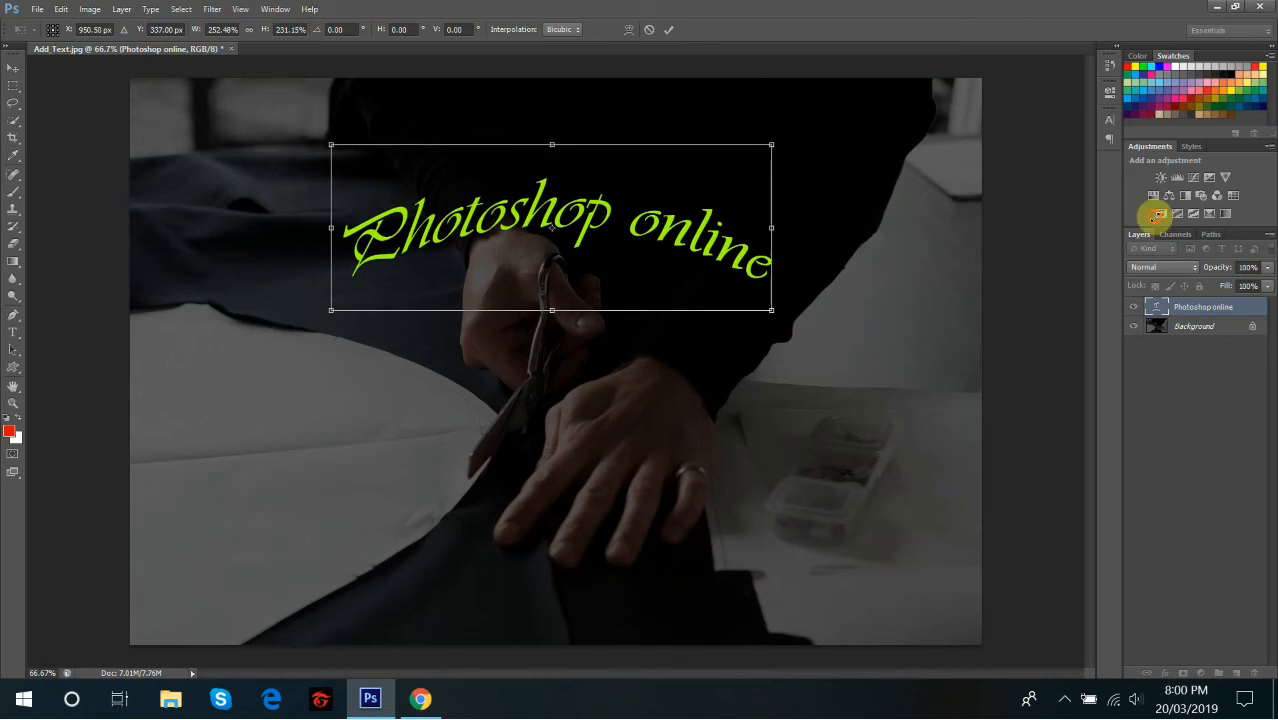
pyautogui.moveTo(767, 143)
pyautogui.mouseDown()
pyautogui.moveTo(799, 128)
pyautogui.moveTo(786, 131)
pyautogui.mouseUp()
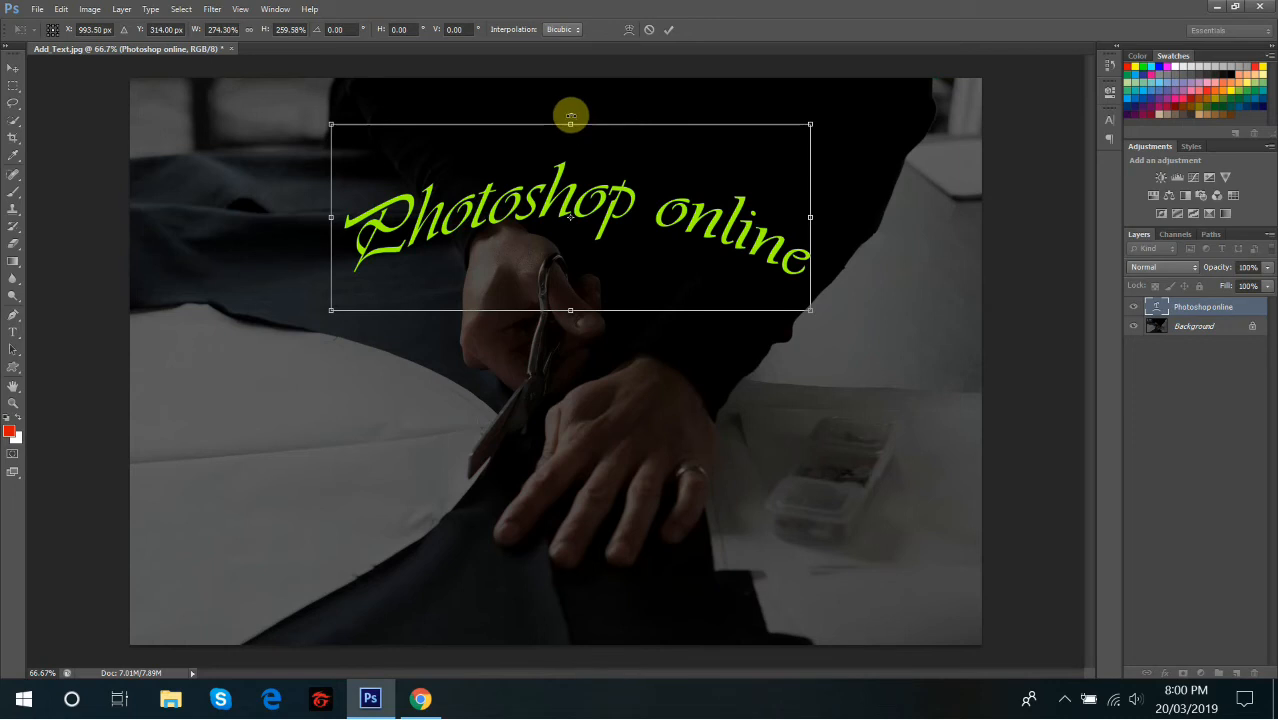
pyautogui.moveTo(572, 112)
pyautogui.mouseDown()
pyautogui.moveTo(548, 114)
pyautogui.moveTo(562, 115)
pyautogui.mouseUp()
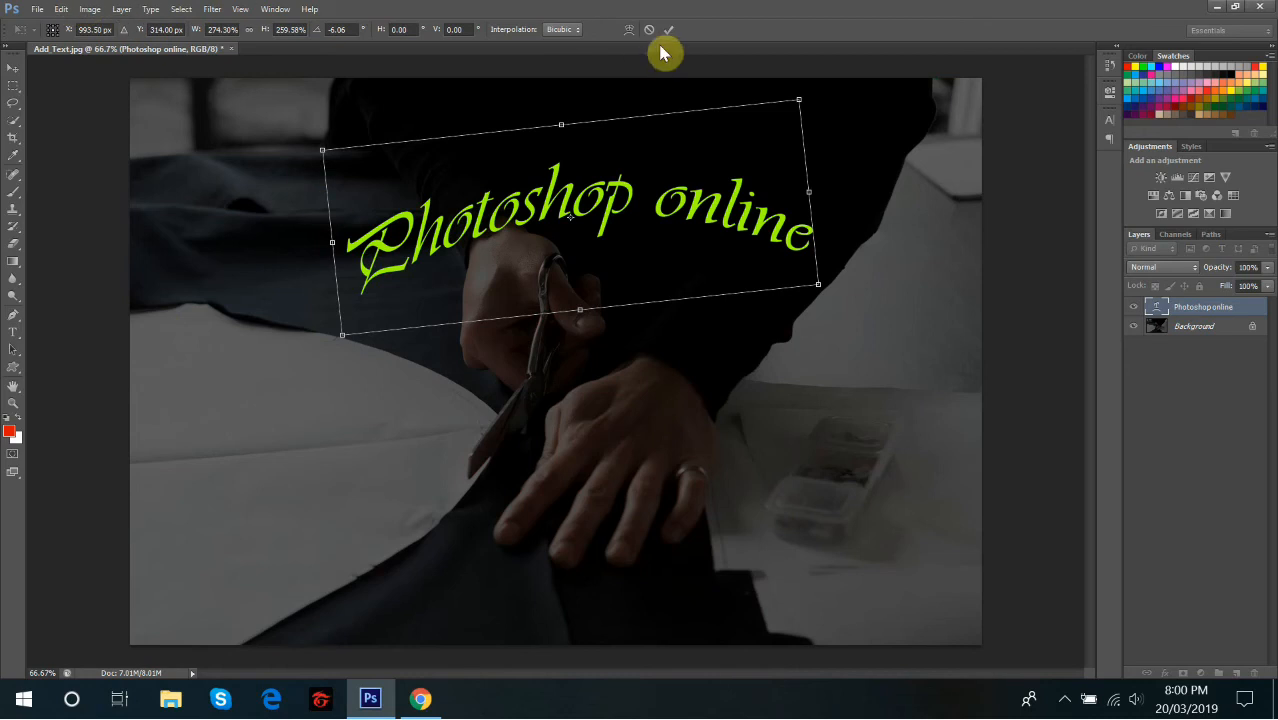
pyautogui.press('Return')
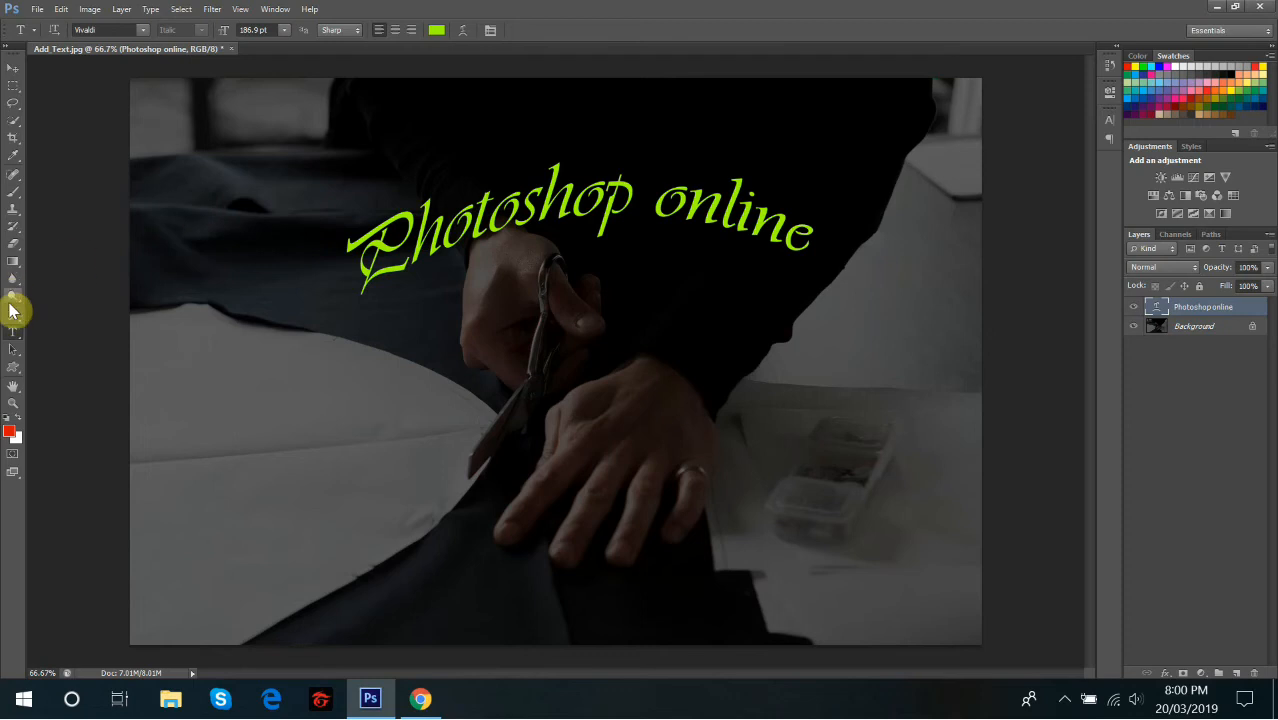
# Draw a red rectangle about 400 × 184 px on the light fabric in the left part of the photo.
pyautogui.click(14, 368)
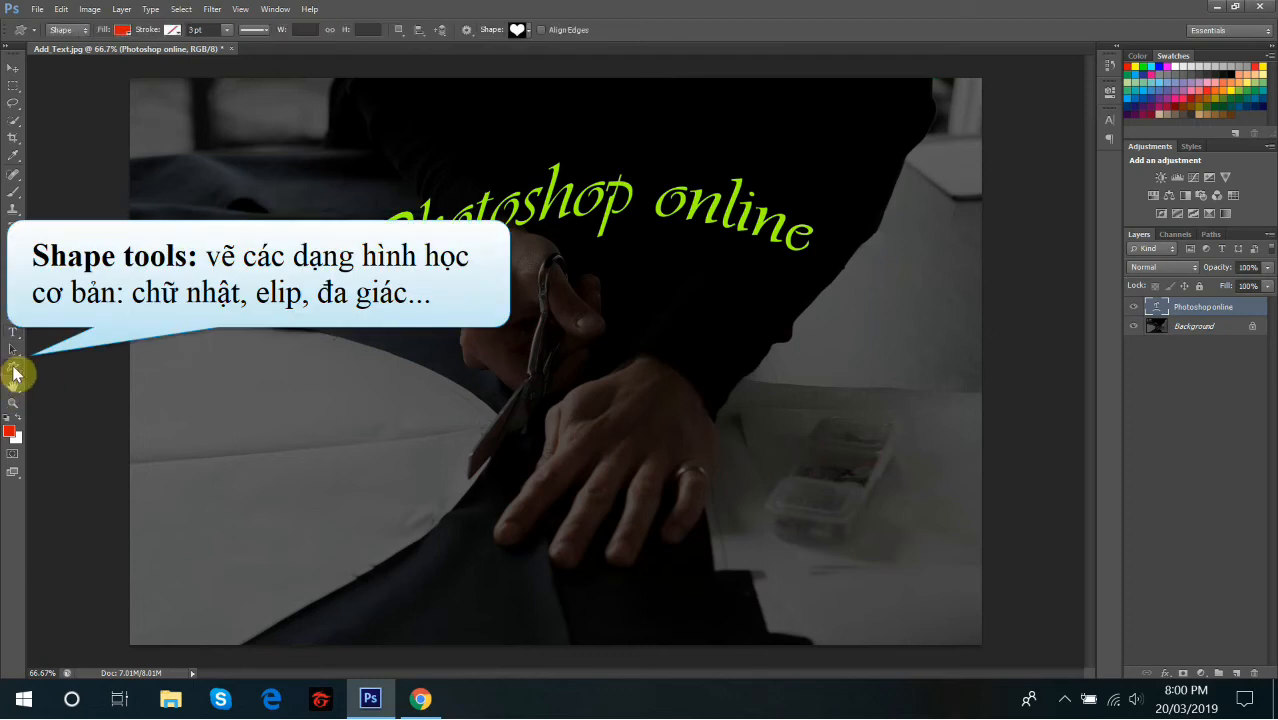
pyautogui.rightClick(14, 368)
pyautogui.click(55, 363)
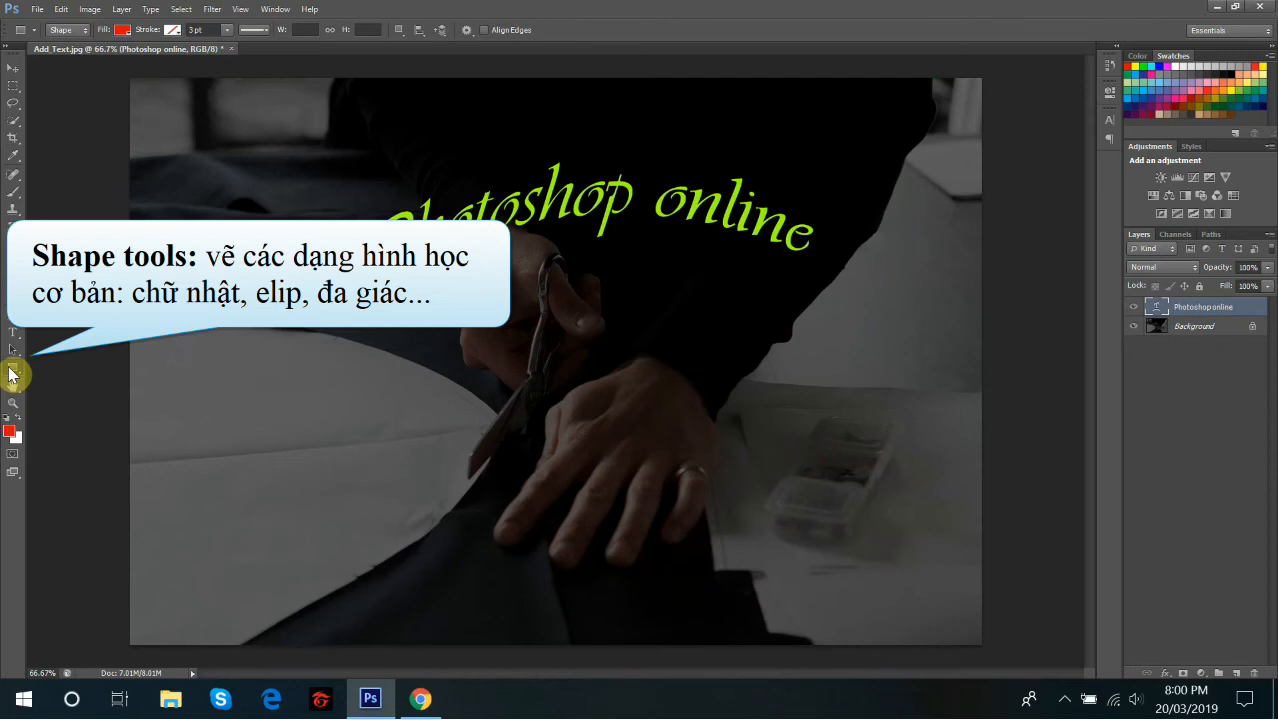
pyautogui.rightClick(12, 370)
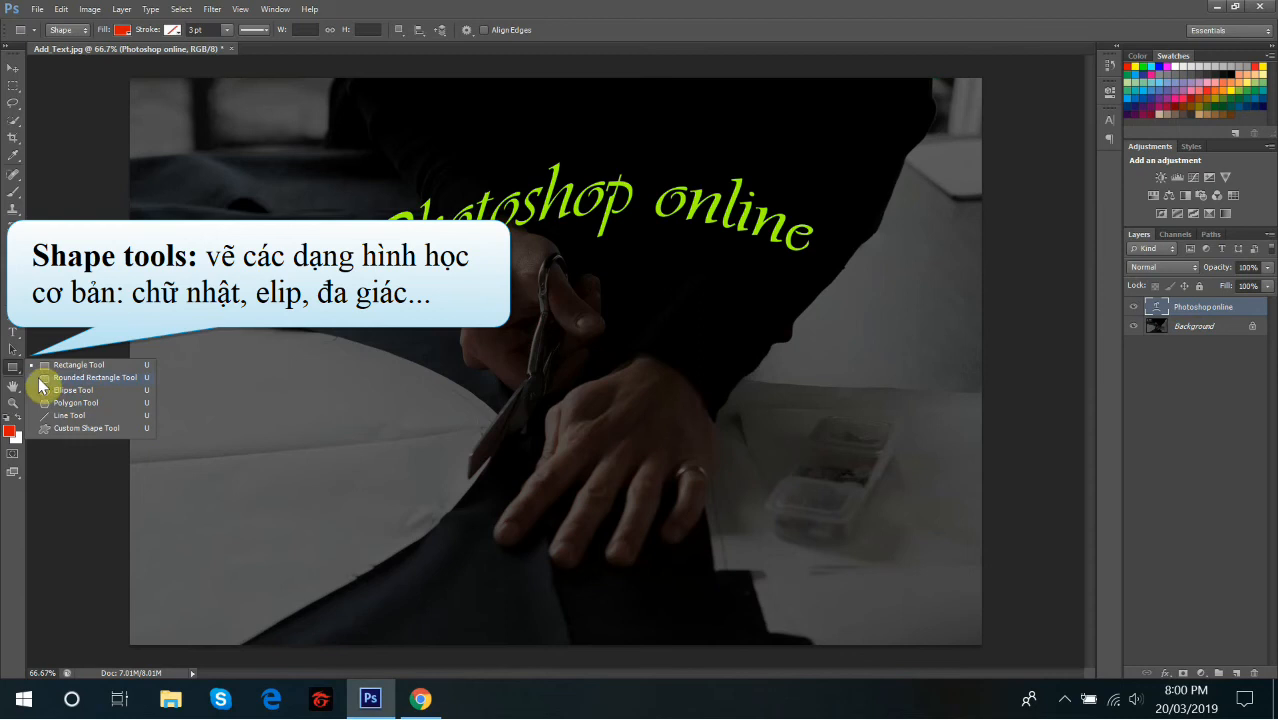
pyautogui.click(49, 370)
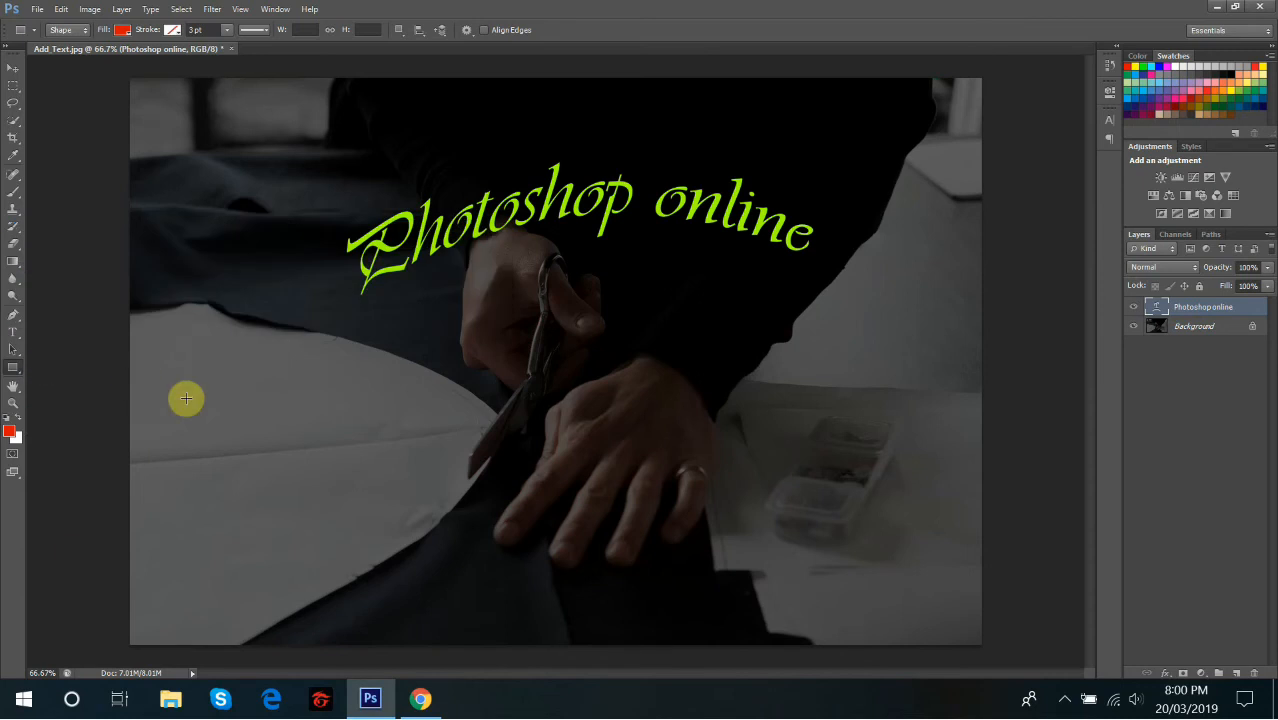
pyautogui.moveTo(185, 393); pyautogui.dragTo(361, 472)
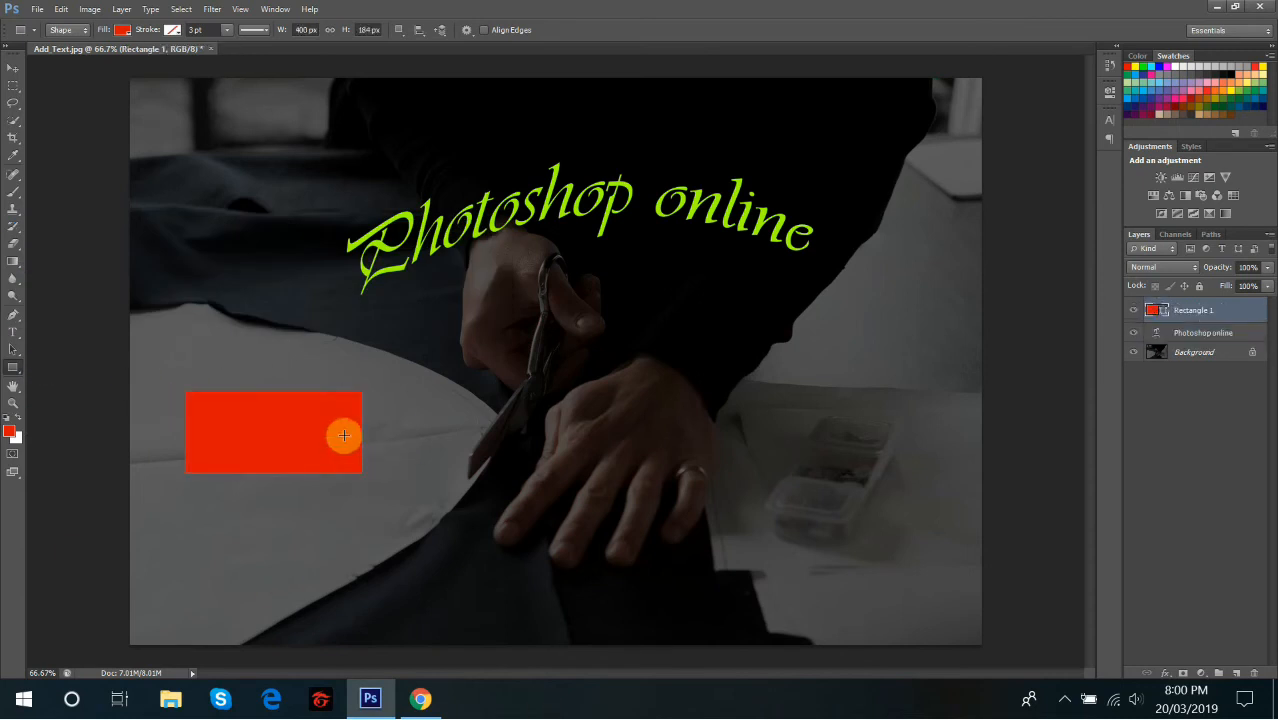
# Draw a red rounded rectangle about 286 × 159 px just above the red rectangle.
pyautogui.rightClick(17, 367)
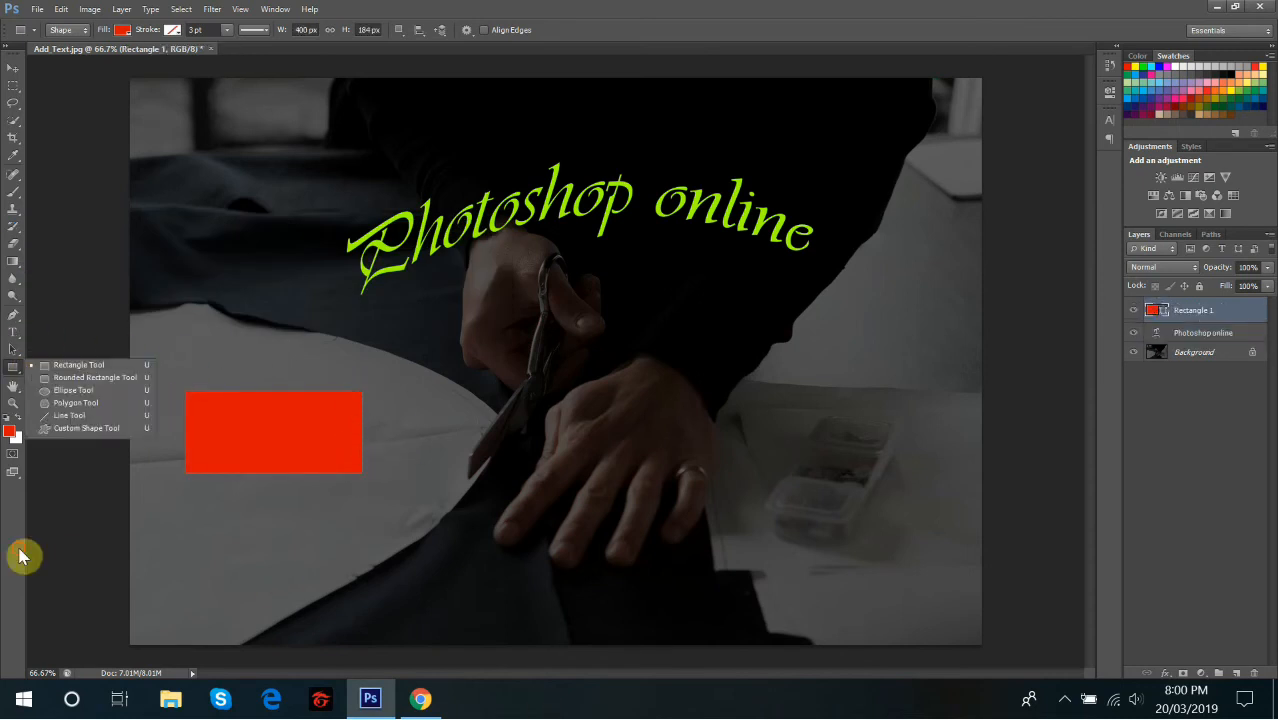
pyautogui.click(61, 377)
pyautogui.moveTo(175, 301); pyautogui.dragTo(301, 371)
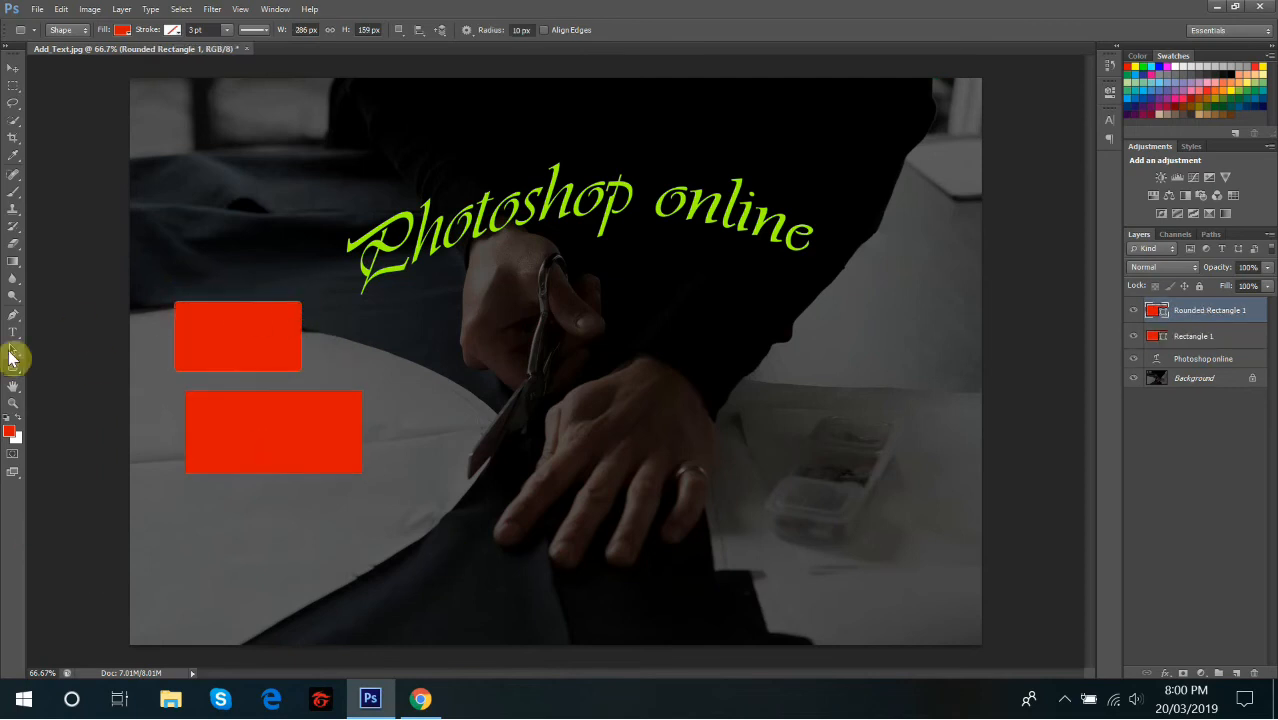
# Draw a red ellipse about 213 × 139 px above the rounded rectangle.
pyautogui.rightClick(14, 367)
pyautogui.click(60, 390)
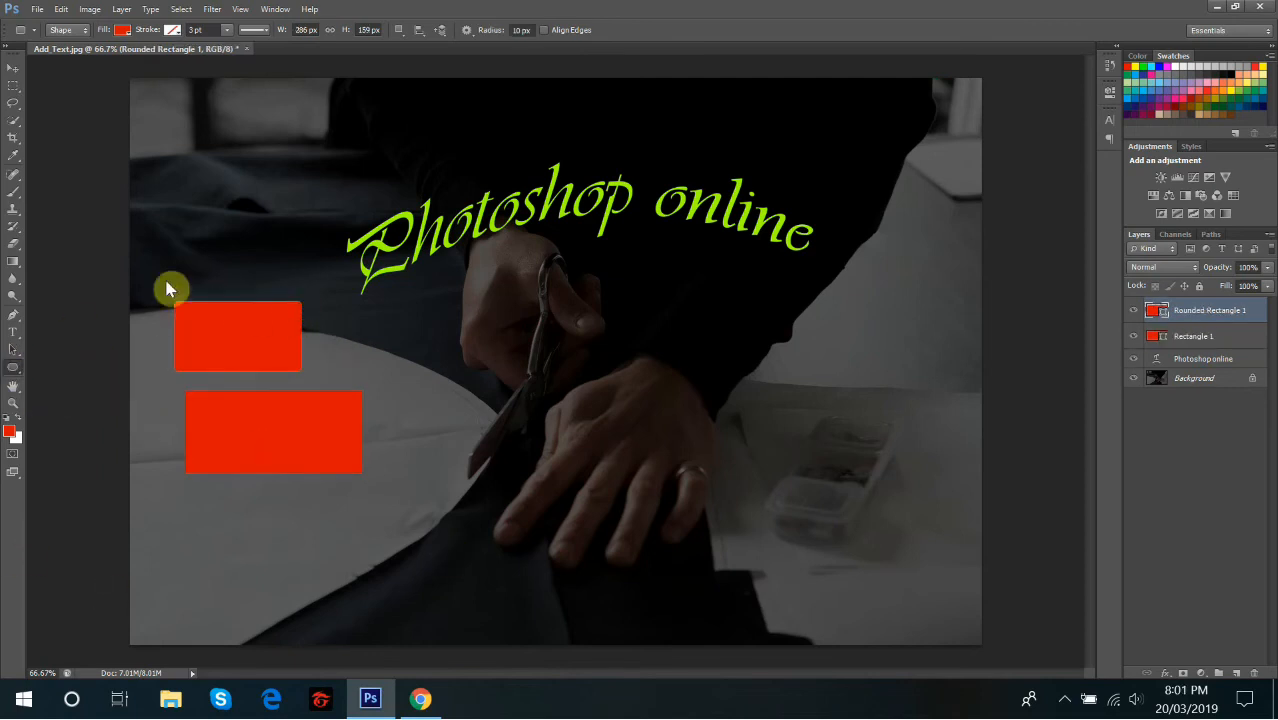
pyautogui.moveTo(185, 186); pyautogui.dragTo(278, 246)
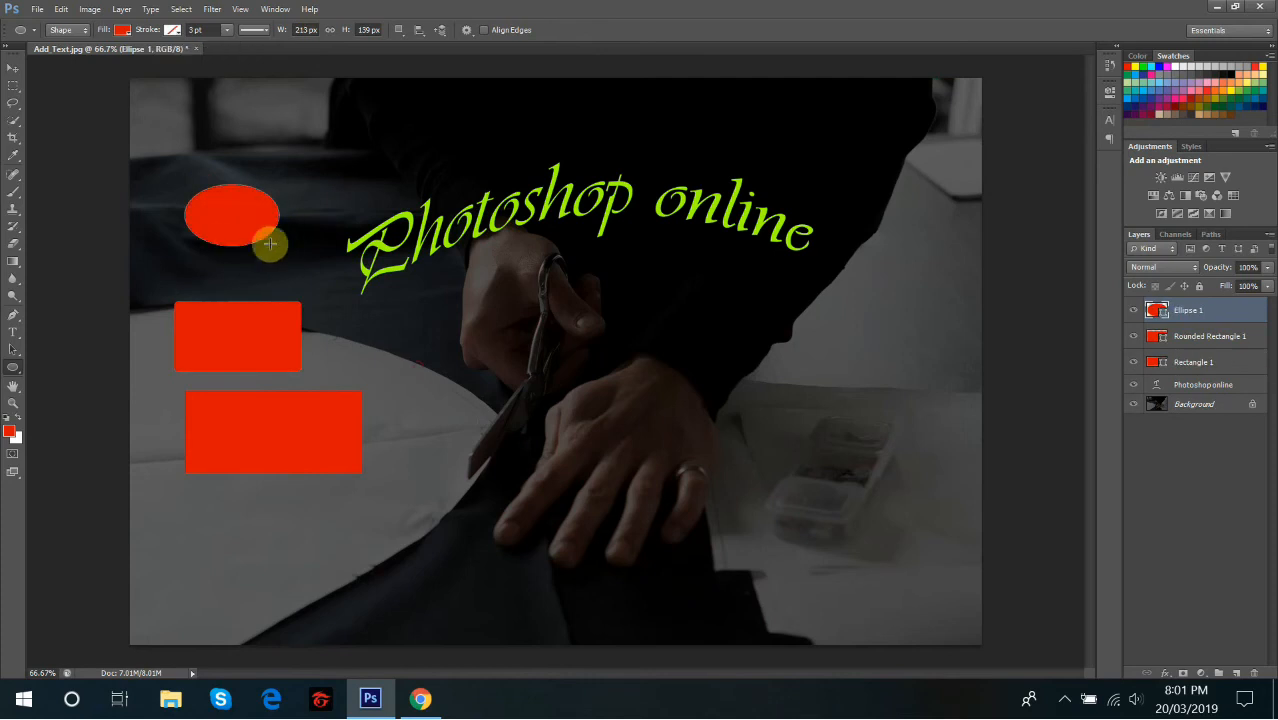
# Undo the ellipse, the rounded rectangle and the rectangle, leaving only the text layer and the background.
pyautogui.hotkey('ctrl', 'z')
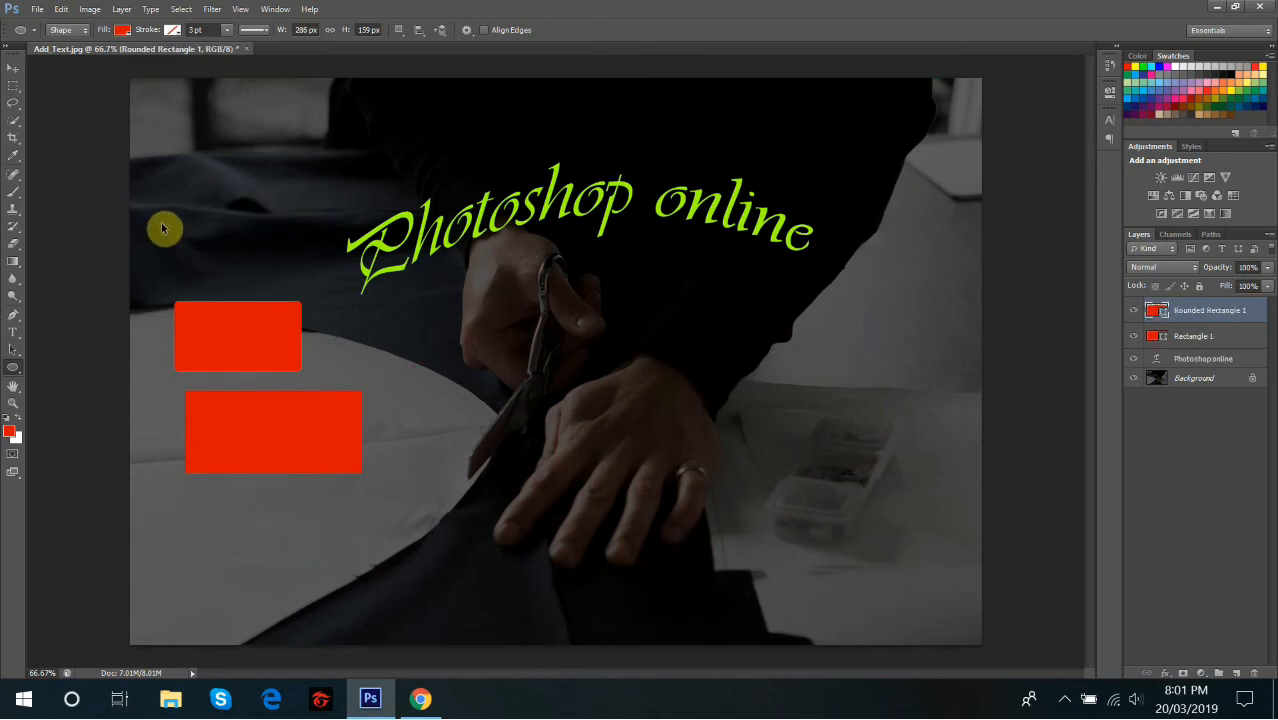
pyautogui.hotkey('ctrl', 'z')
pyautogui.hotkey('ctrl', 'z')
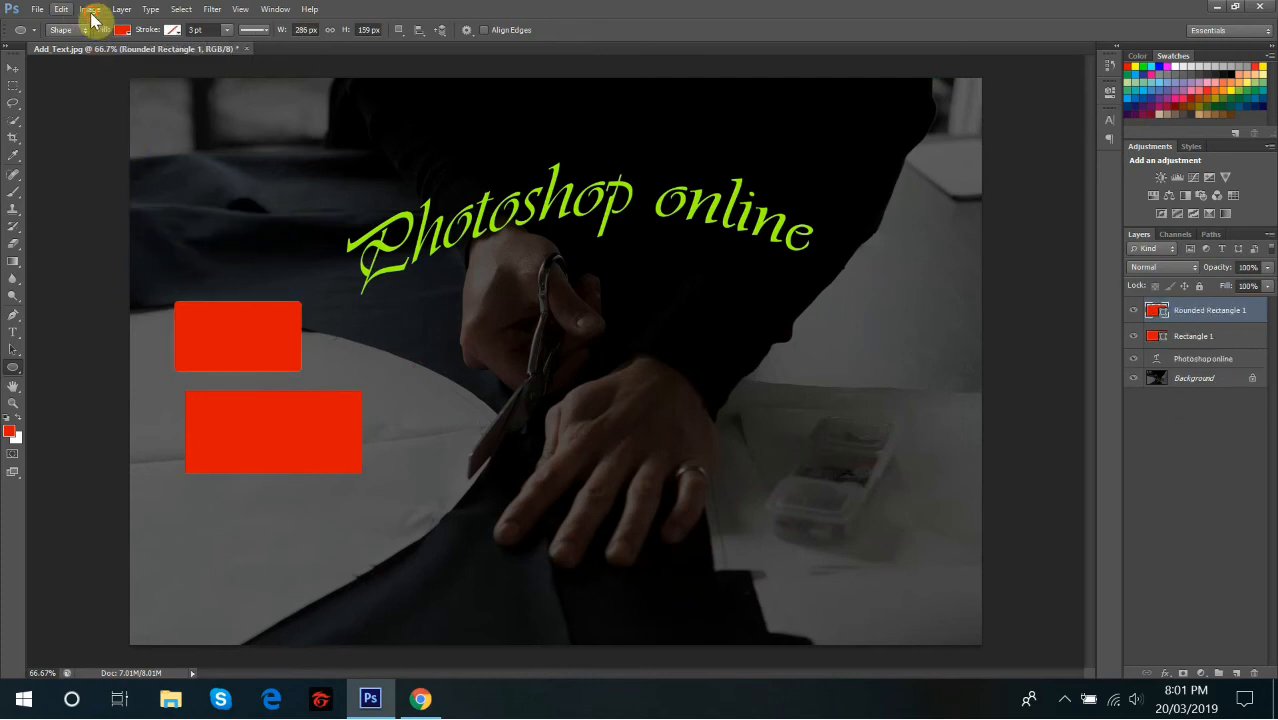
pyautogui.click(61, 9)
pyautogui.click(110, 70)
pyautogui.click(63, 10)
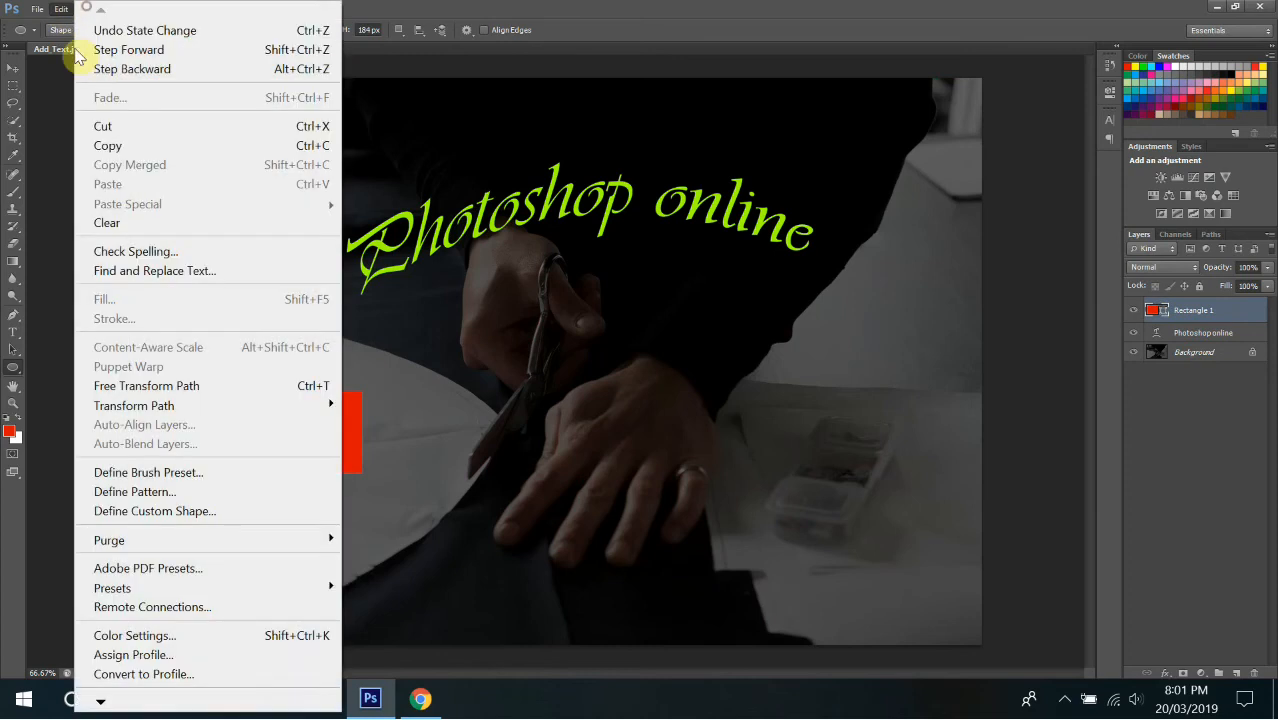
pyautogui.click(120, 78)
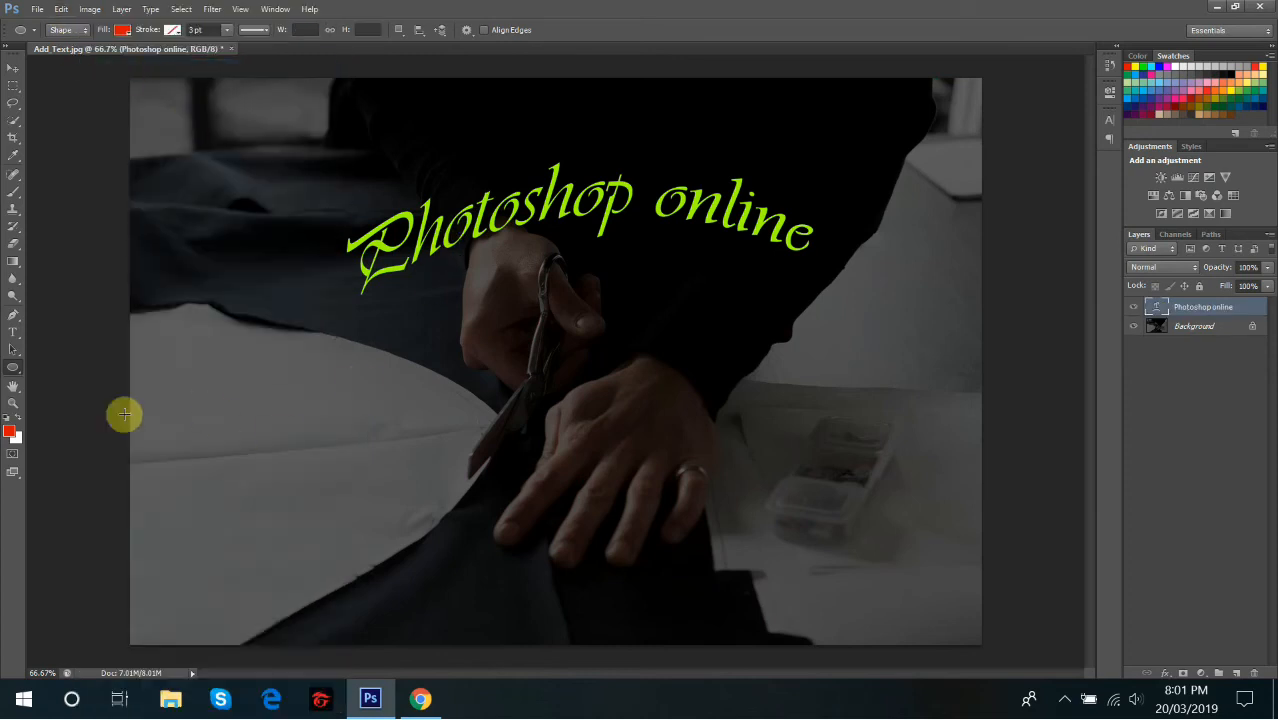
# Draw a rounded rectangle about 1142 × 386 px with a 10 px corner radius over the whole "Photoshop online" text.
pyautogui.click(12, 369)
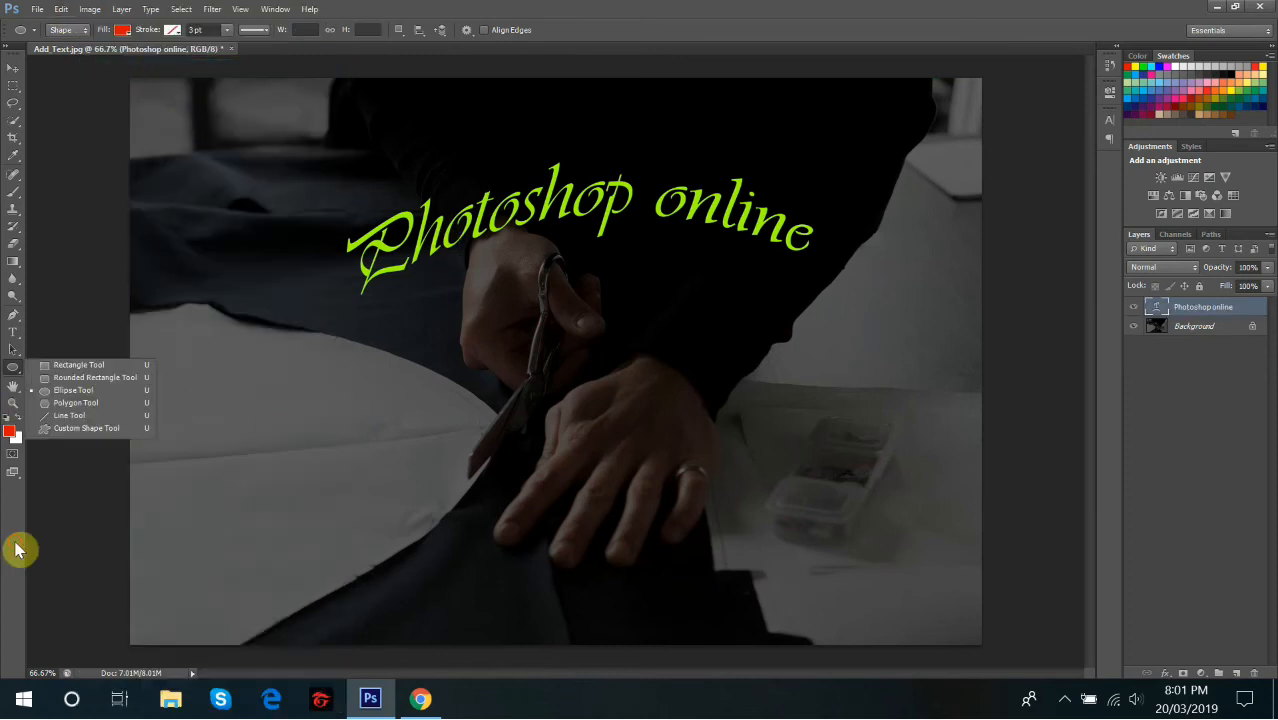
pyautogui.click(74, 380)
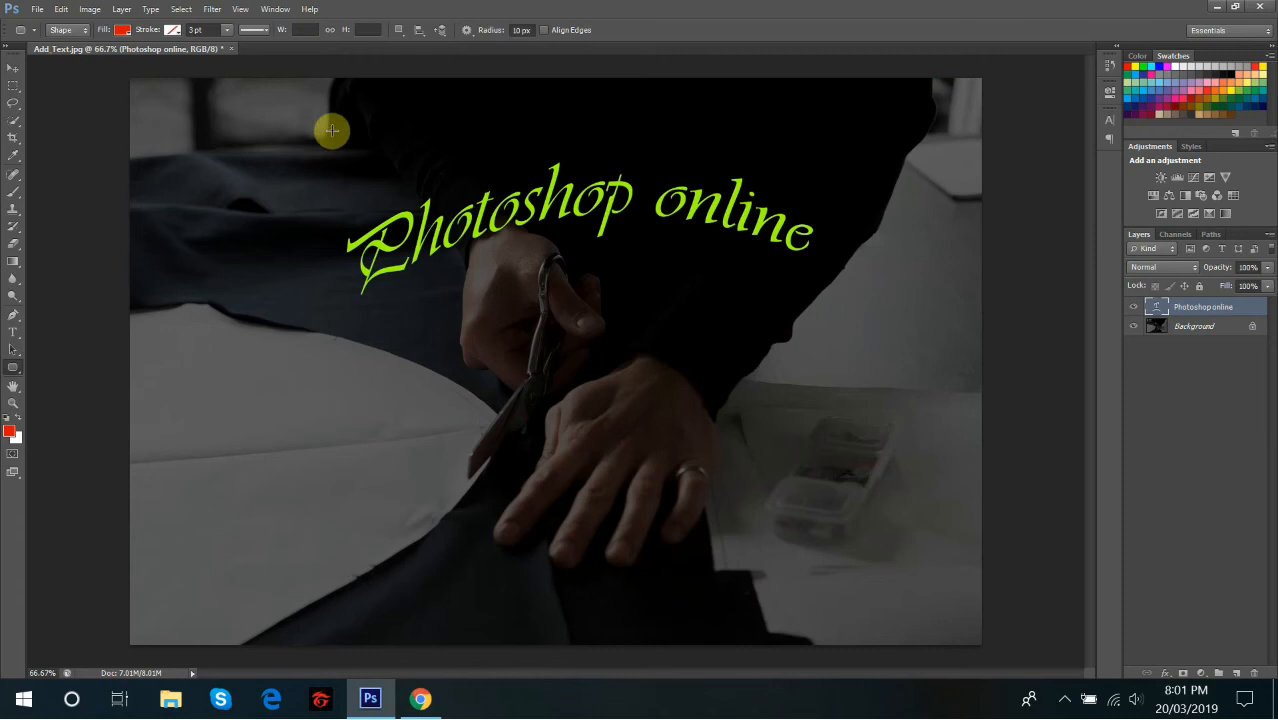
pyautogui.moveTo(331, 138); pyautogui.dragTo(837, 308)
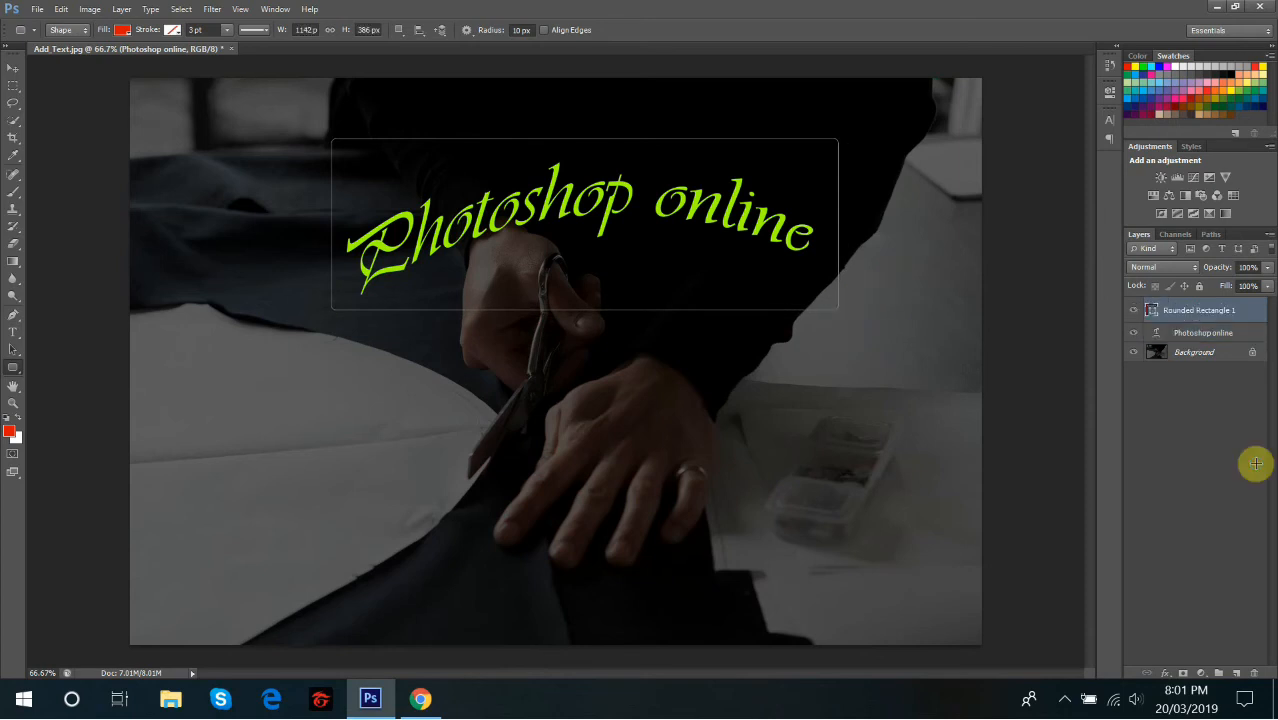
pyautogui.rightClick(838, 309)
pyautogui.click(836, 287)
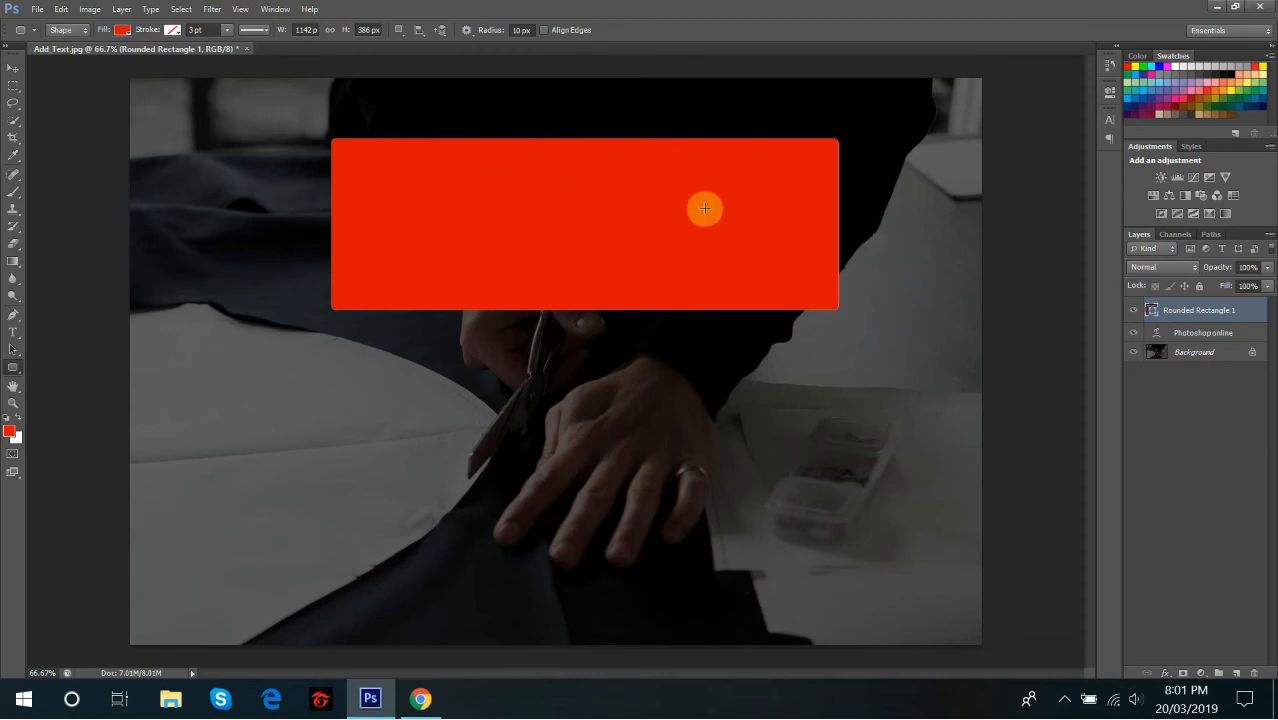
# Change the rounded rectangle's fill colour from red to light blue, hex 65b3f4.
pyautogui.doubleClick(1151, 310)
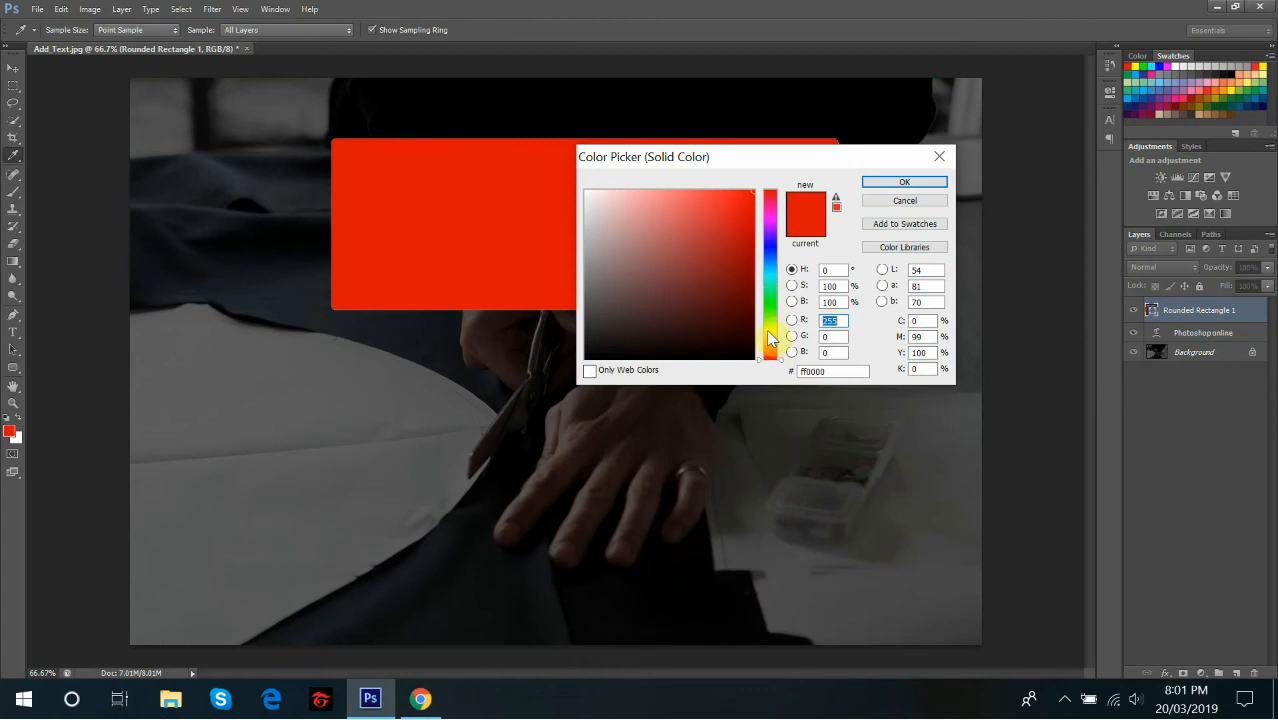
pyautogui.moveTo(770, 330); pyautogui.dragTo(770, 278)
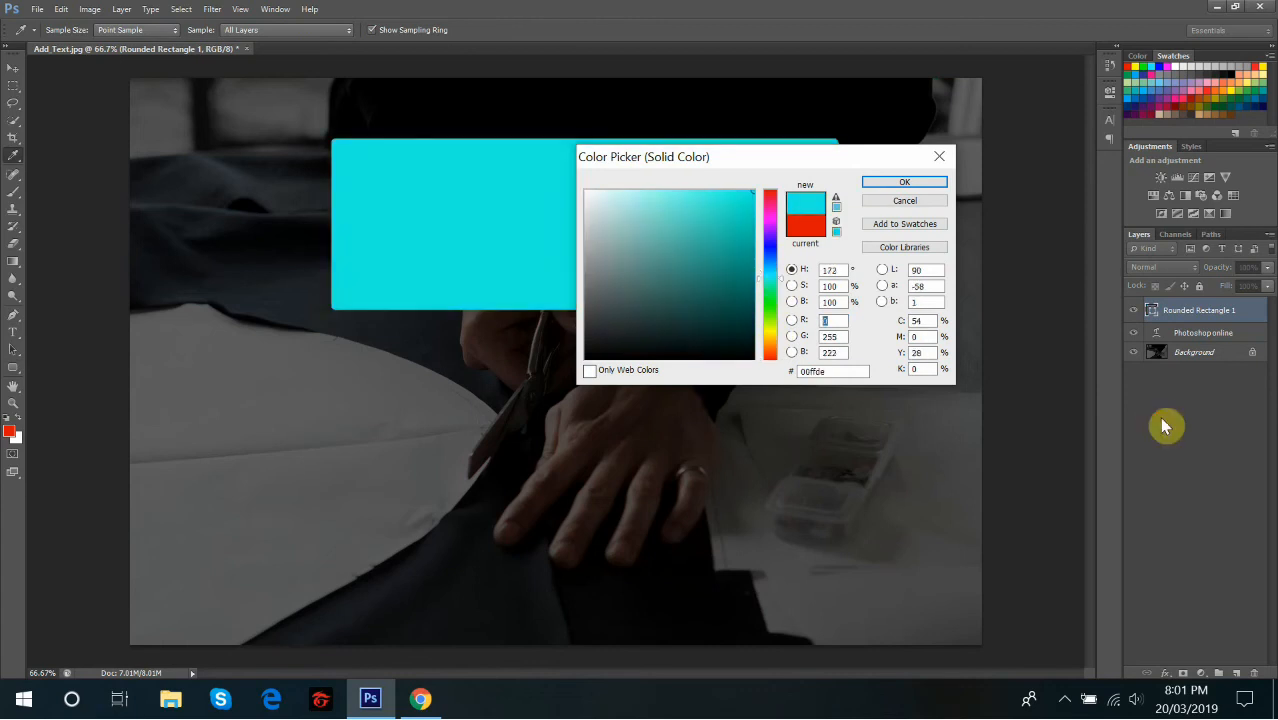
pyautogui.click(768, 260)
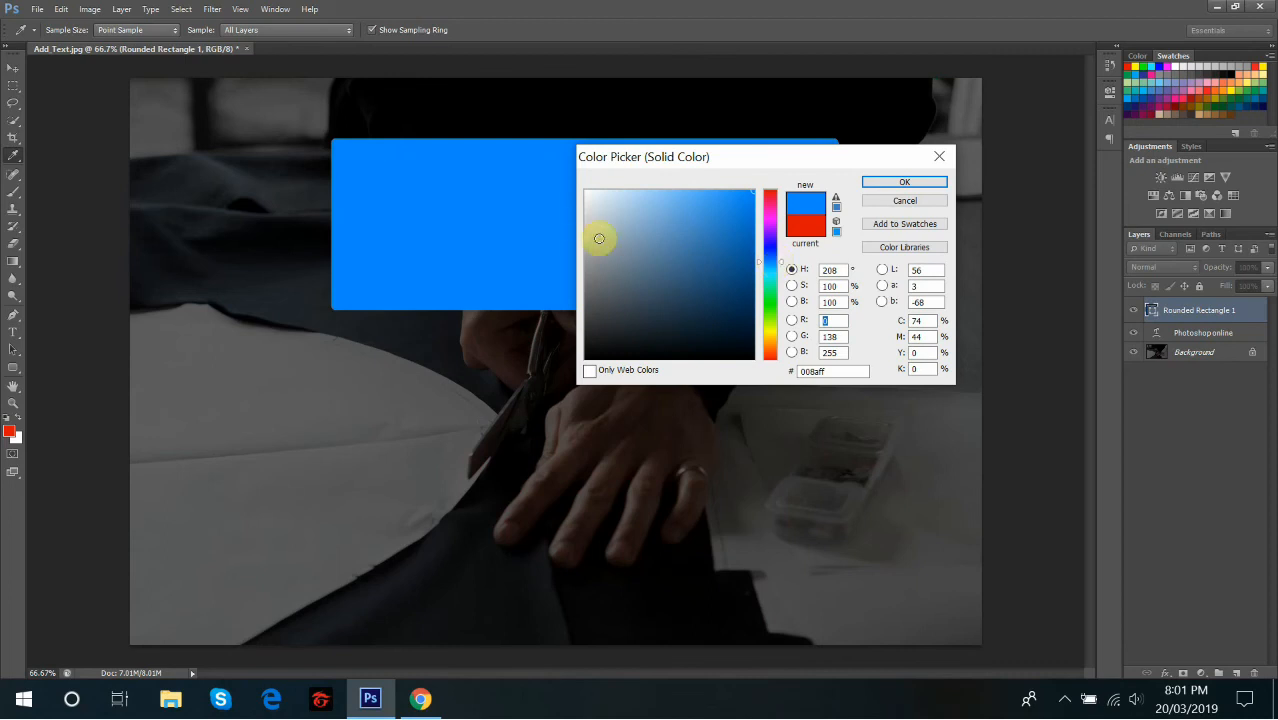
pyautogui.click(610, 257)
pyautogui.moveTo(678, 225)
pyautogui.mouseDown()
pyautogui.moveTo(708, 206)
pyautogui.moveTo(696, 237)
pyautogui.mouseUp()
pyautogui.click(696, 203)
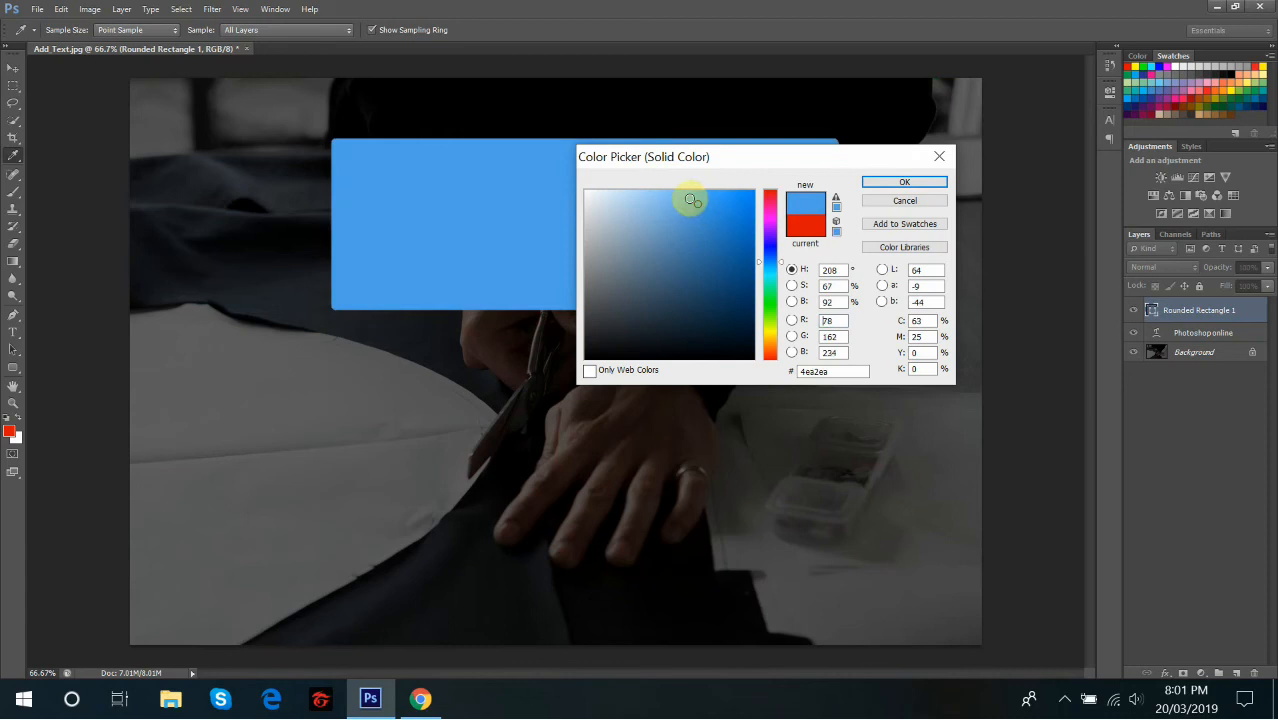
pyautogui.click(684, 197)
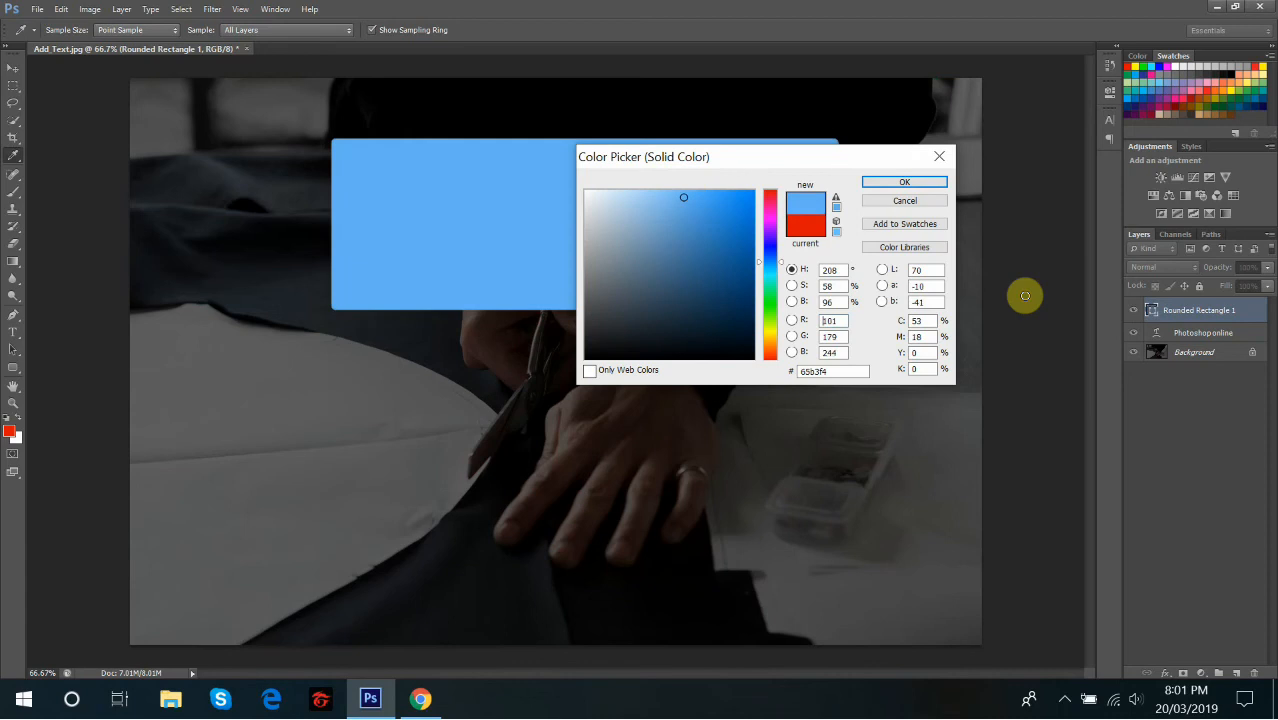
pyautogui.click(883, 184)
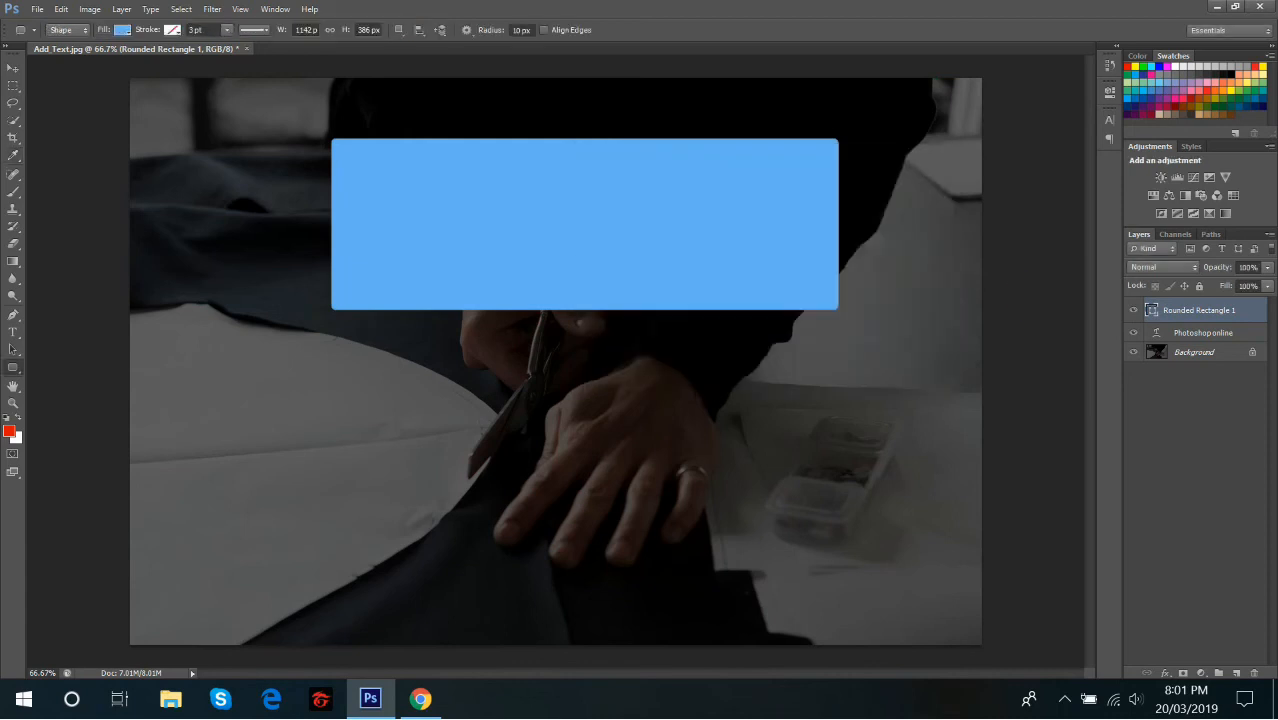
# Lower the rounded rectangle's opacity to 15% and place its layer beneath the "Photoshop online" text layer.
pyautogui.click(1267, 270)
pyautogui.moveTo(1229, 289); pyautogui.dragTo(1215, 284)
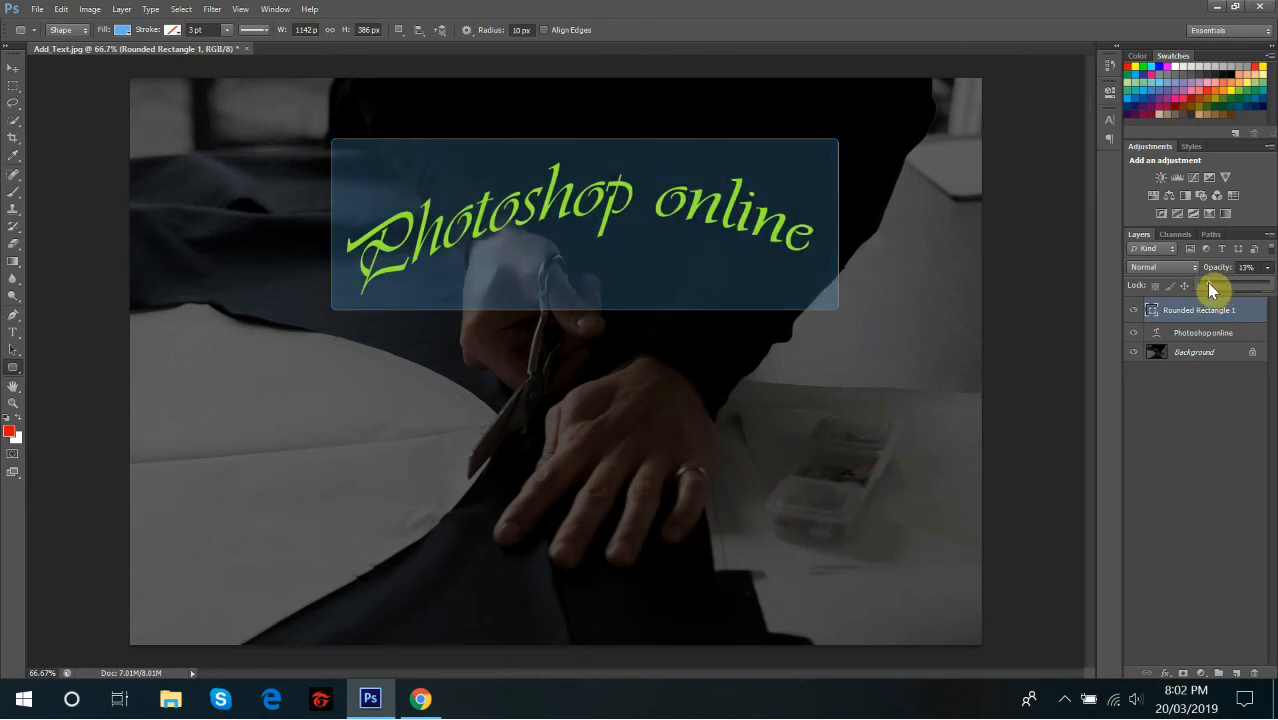
pyautogui.moveTo(1208, 284); pyautogui.dragTo(1207, 284)
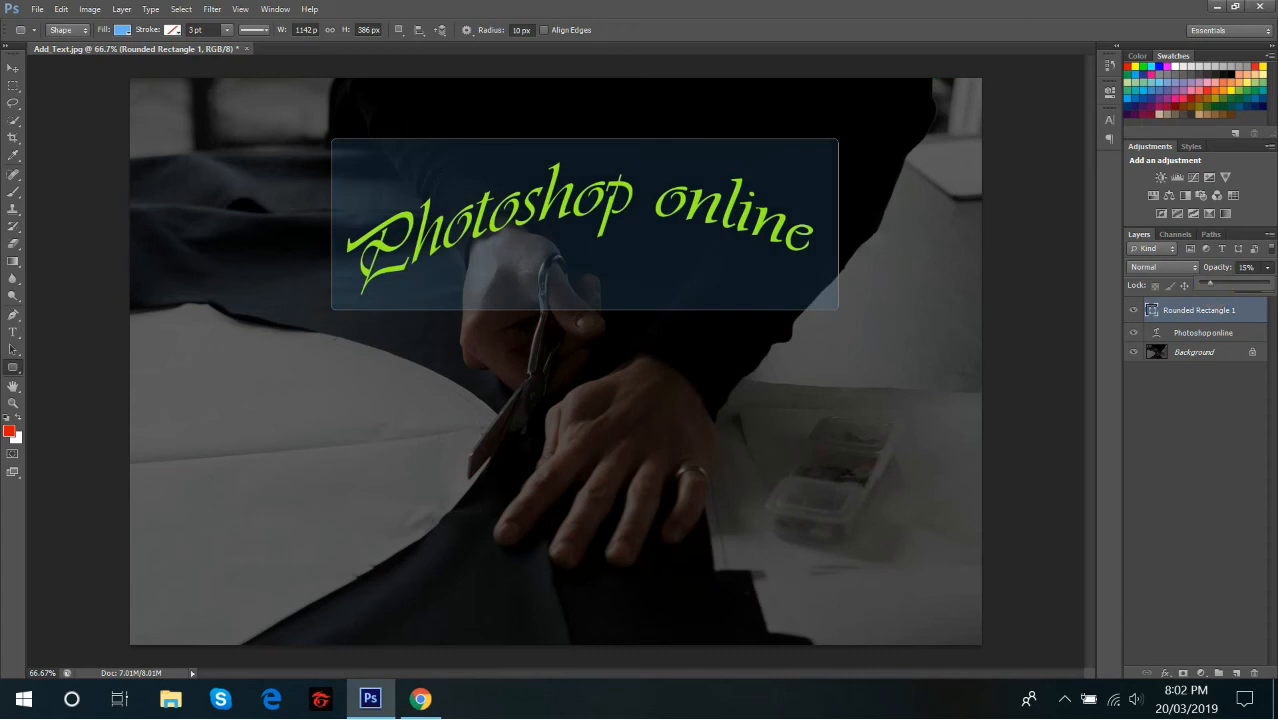
pyautogui.click(1184, 330)
pyautogui.moveTo(1181, 321); pyautogui.dragTo(1182, 342)
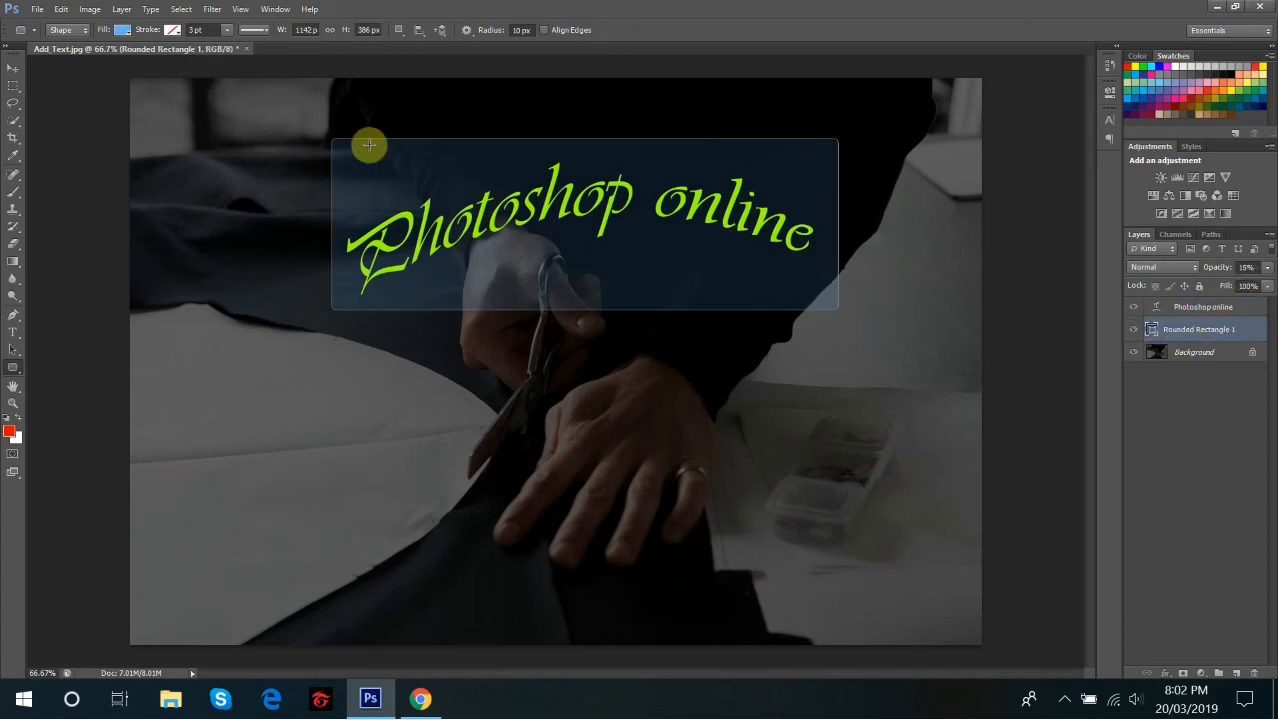
# Free-transform the rounded rectangle, rotating it -6.5° and moving it slightly up to about X 1018, Y 313 px.
pyautogui.click(1186, 309)
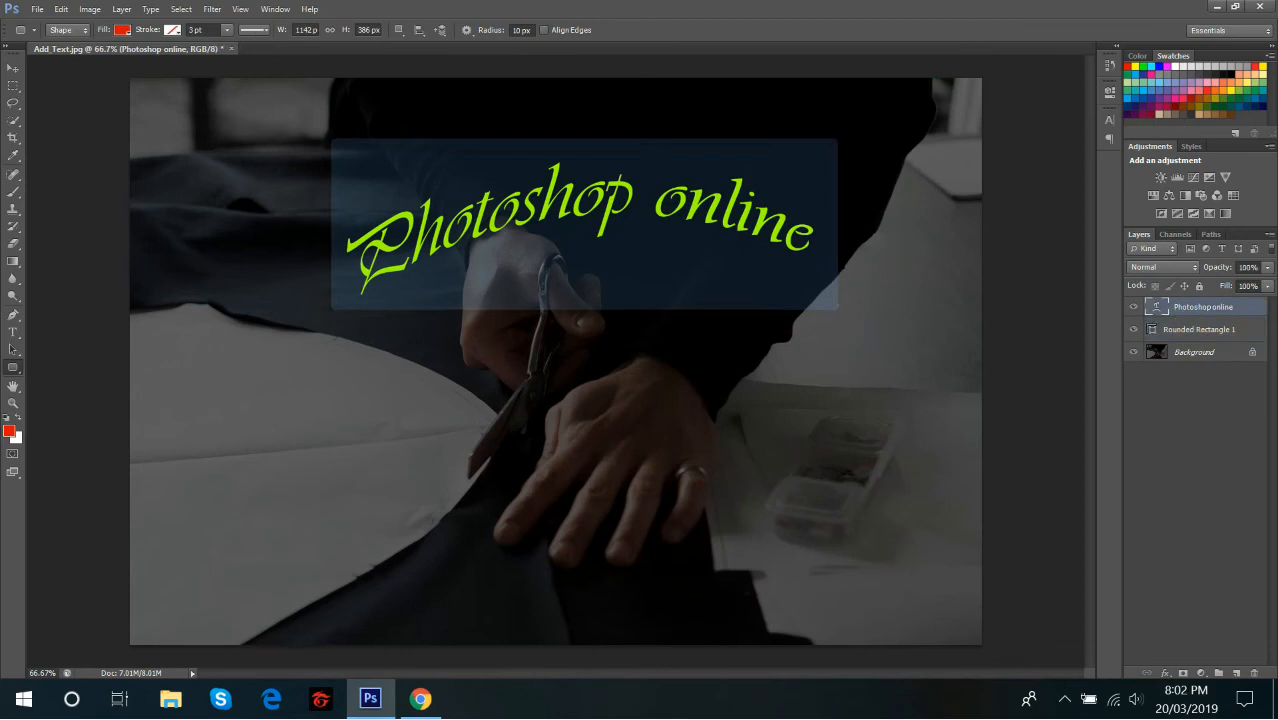
pyautogui.click(1182, 327)
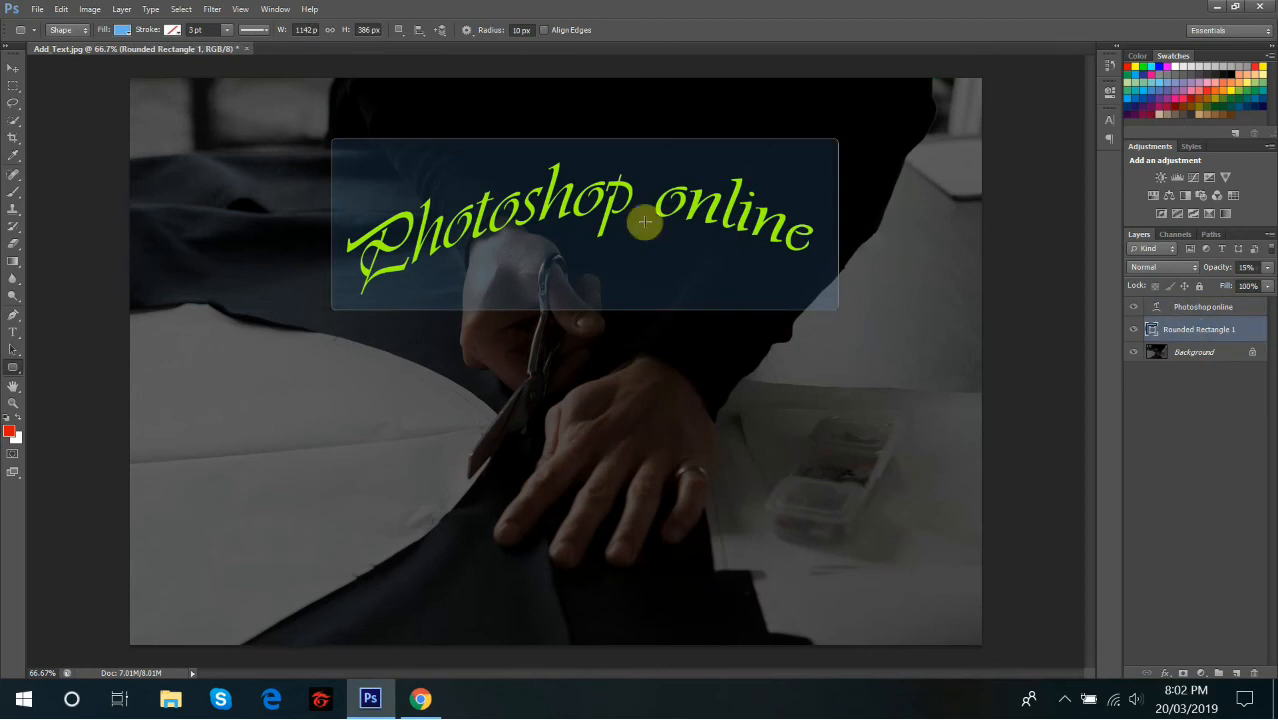
pyautogui.click(62, 9)
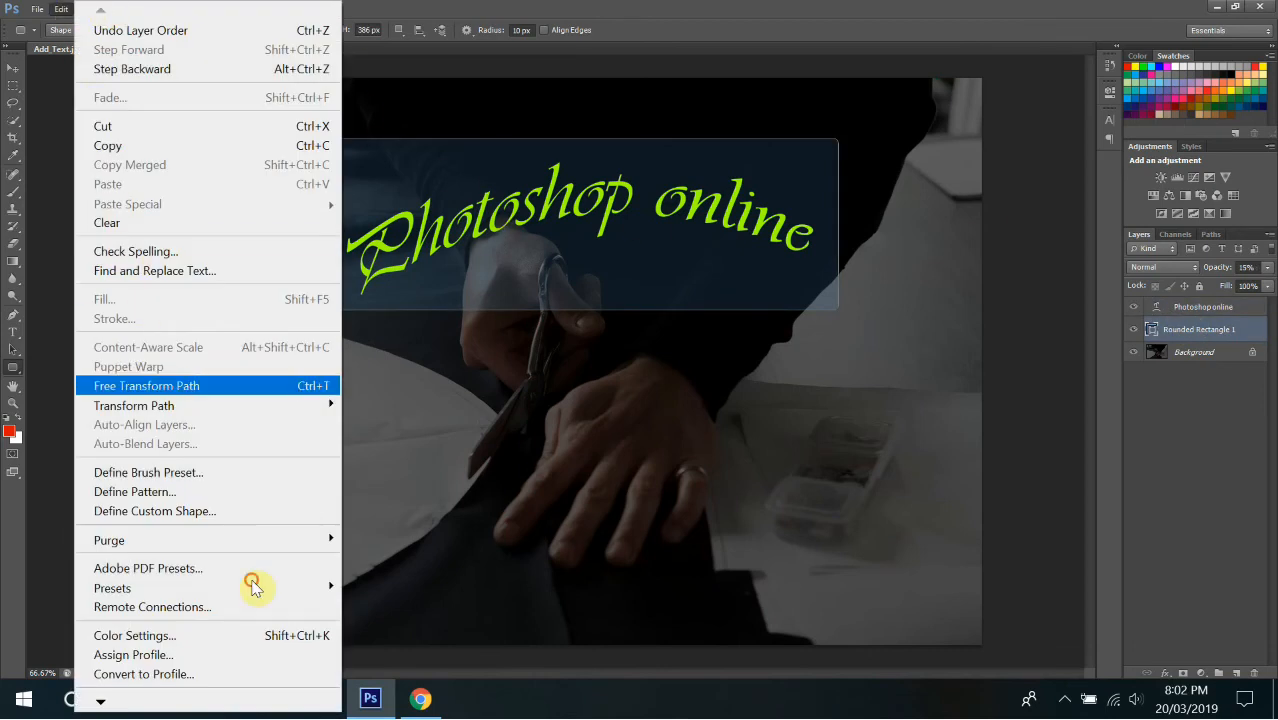
pyautogui.click(170, 383)
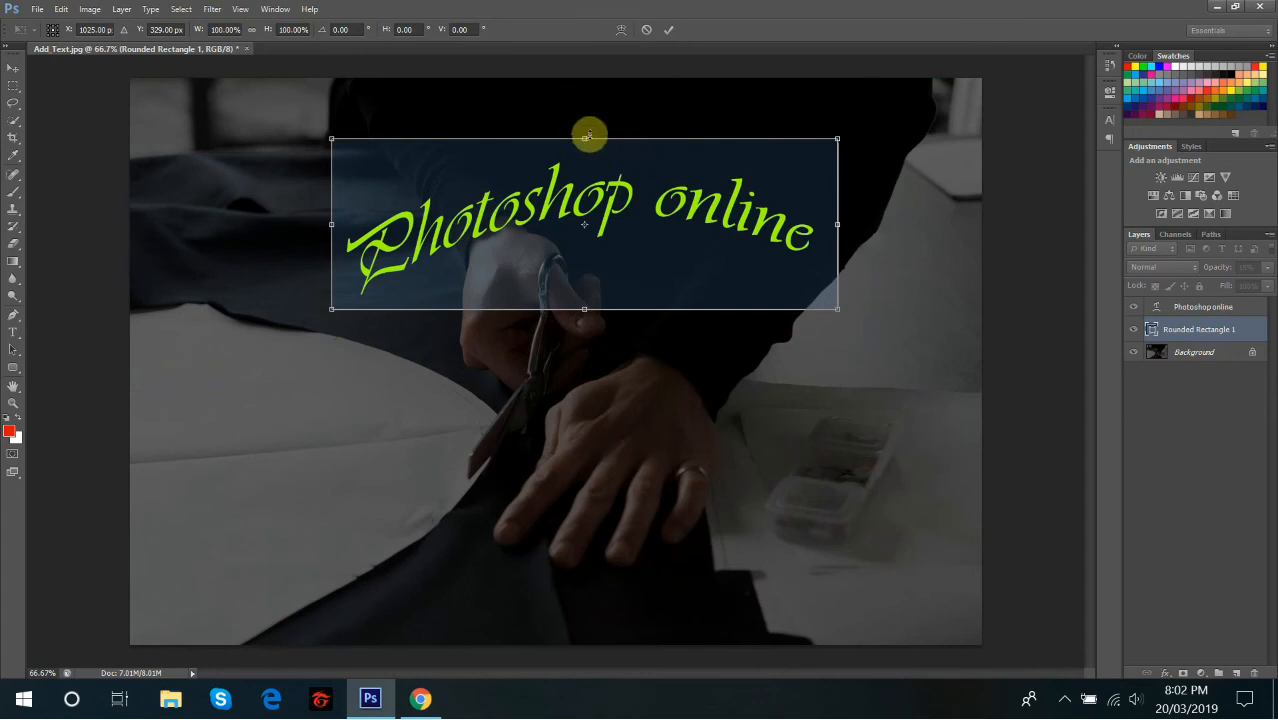
pyautogui.moveTo(591, 130); pyautogui.dragTo(549, 150)
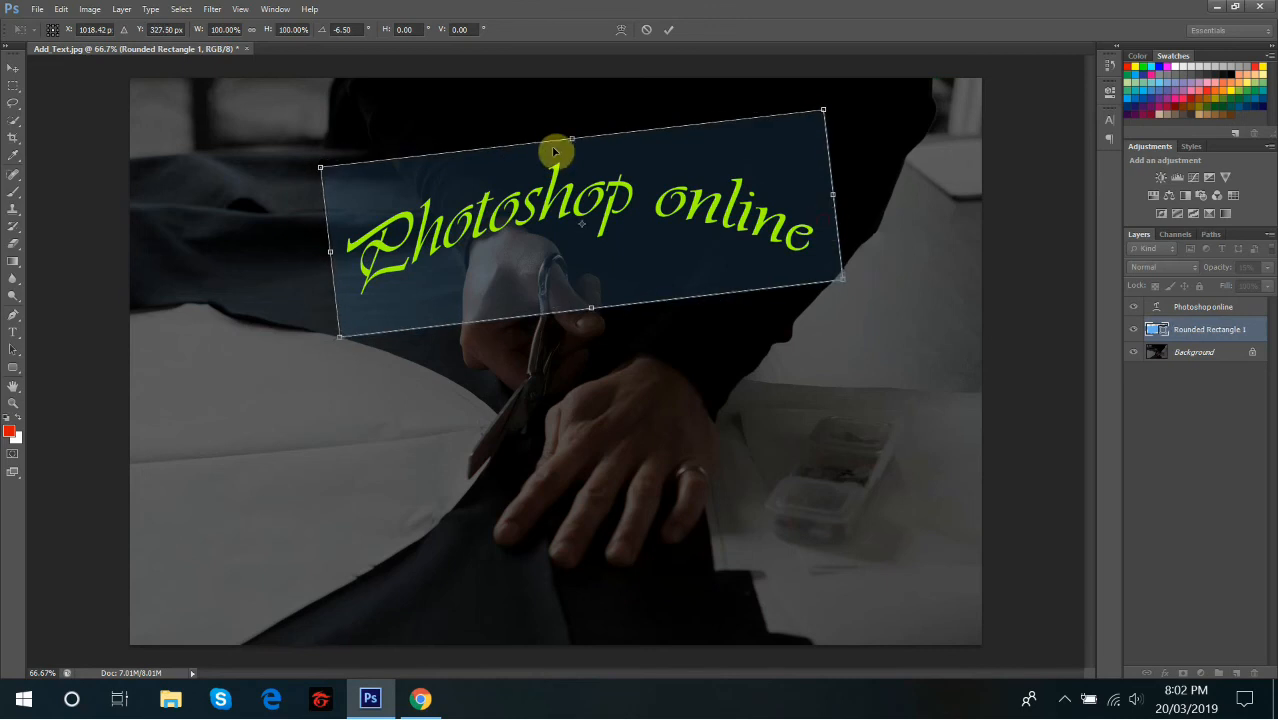
pyautogui.click(836, 222)
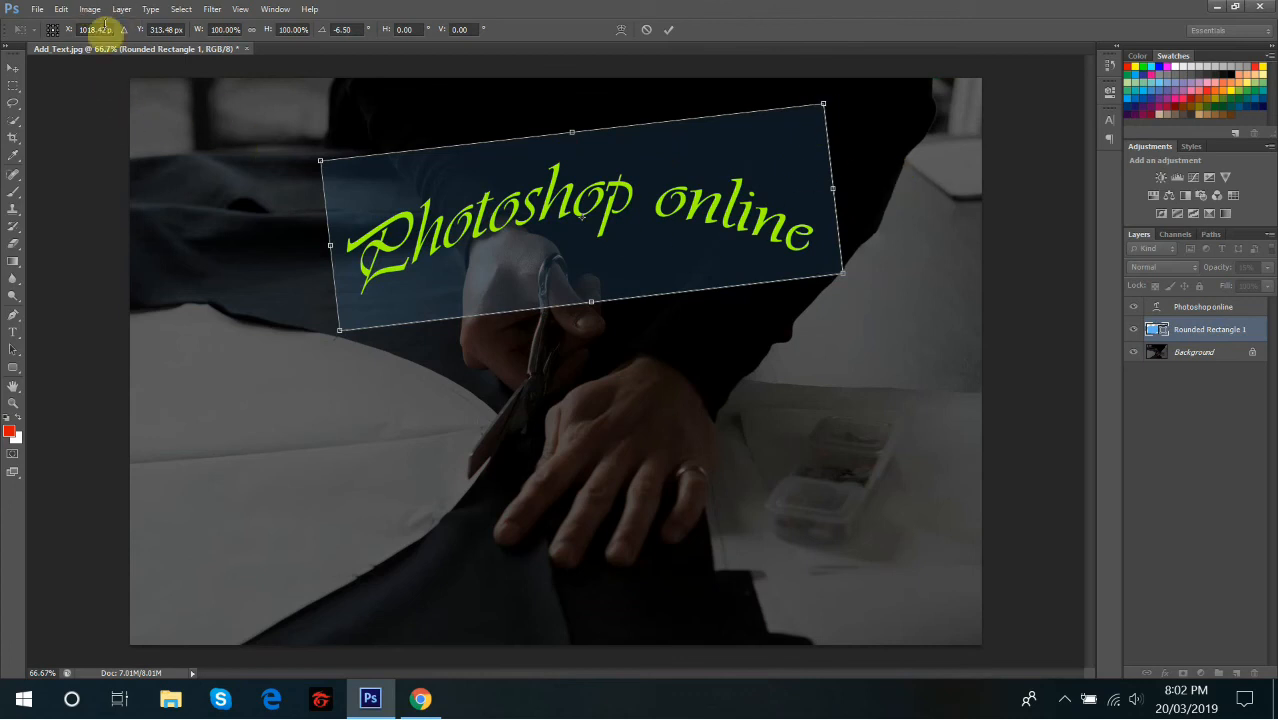
pyautogui.click(674, 31)
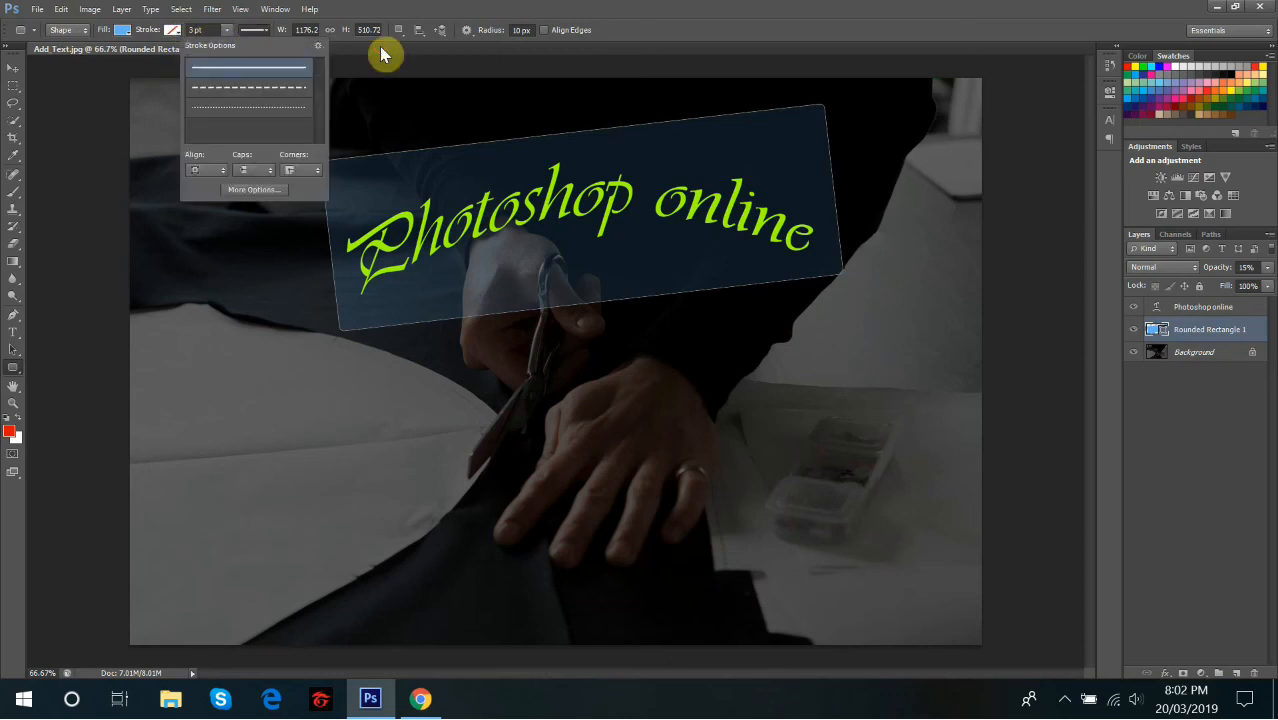
# Try dashed and dotted stroke styles on the rounded rectangle, ending with a solid black 3 pt stroke.
pyautogui.click(257, 88)
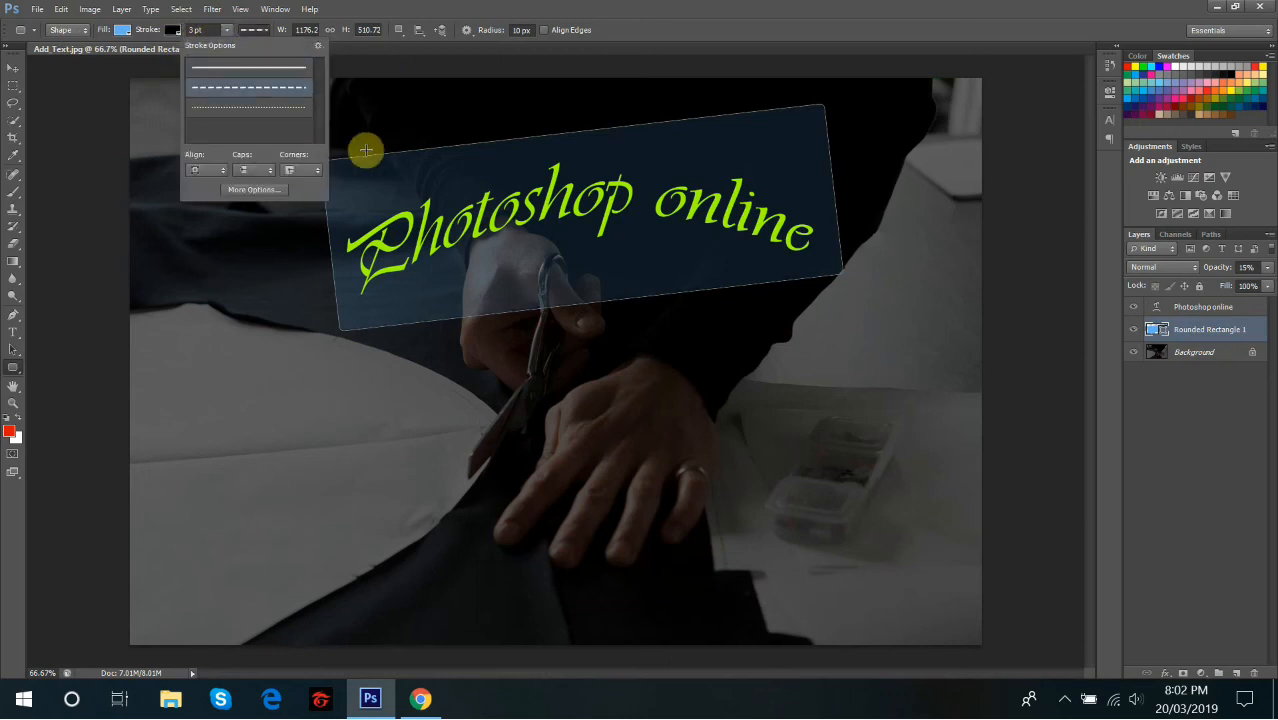
pyautogui.click(288, 112)
pyautogui.click(258, 68)
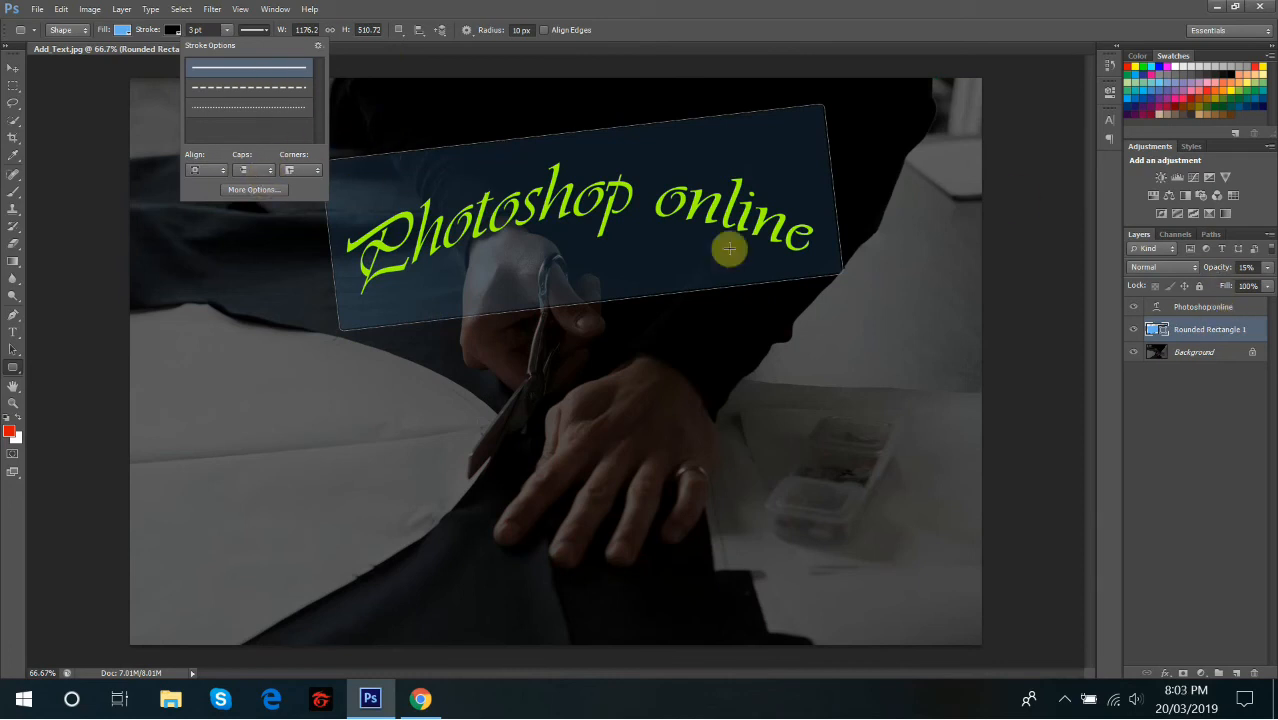
pyautogui.click(268, 88)
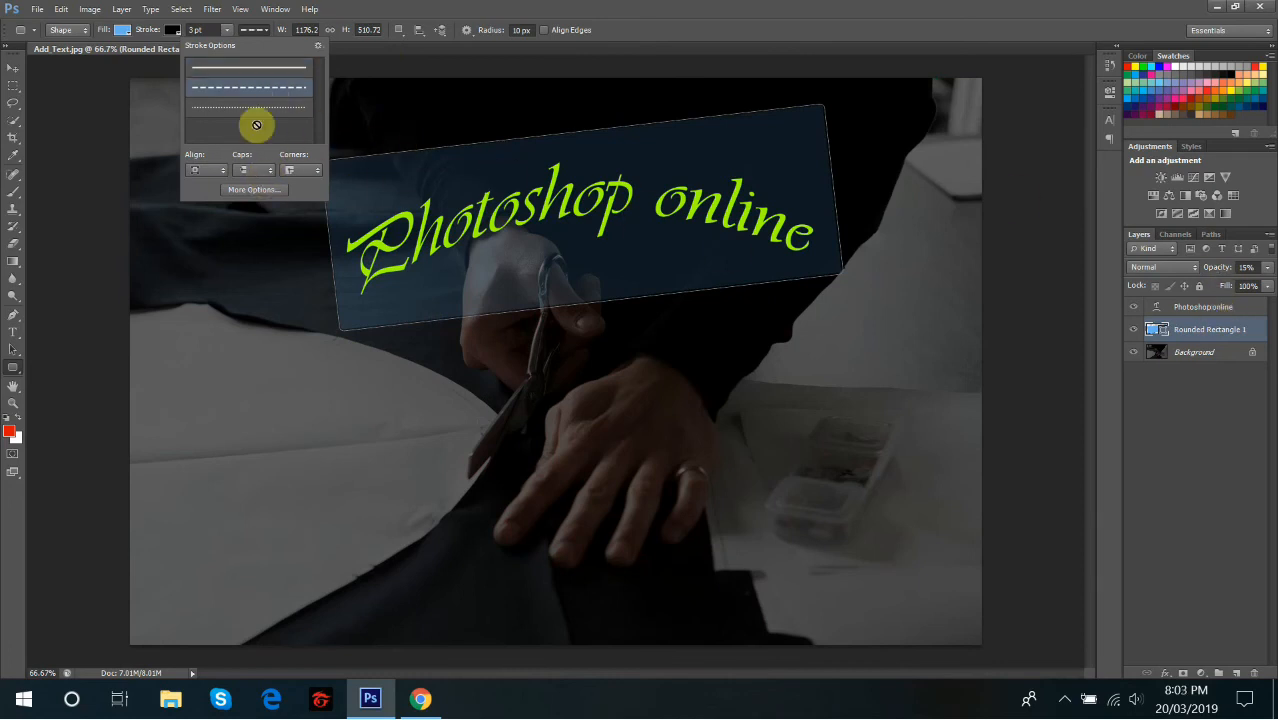
pyautogui.click(250, 69)
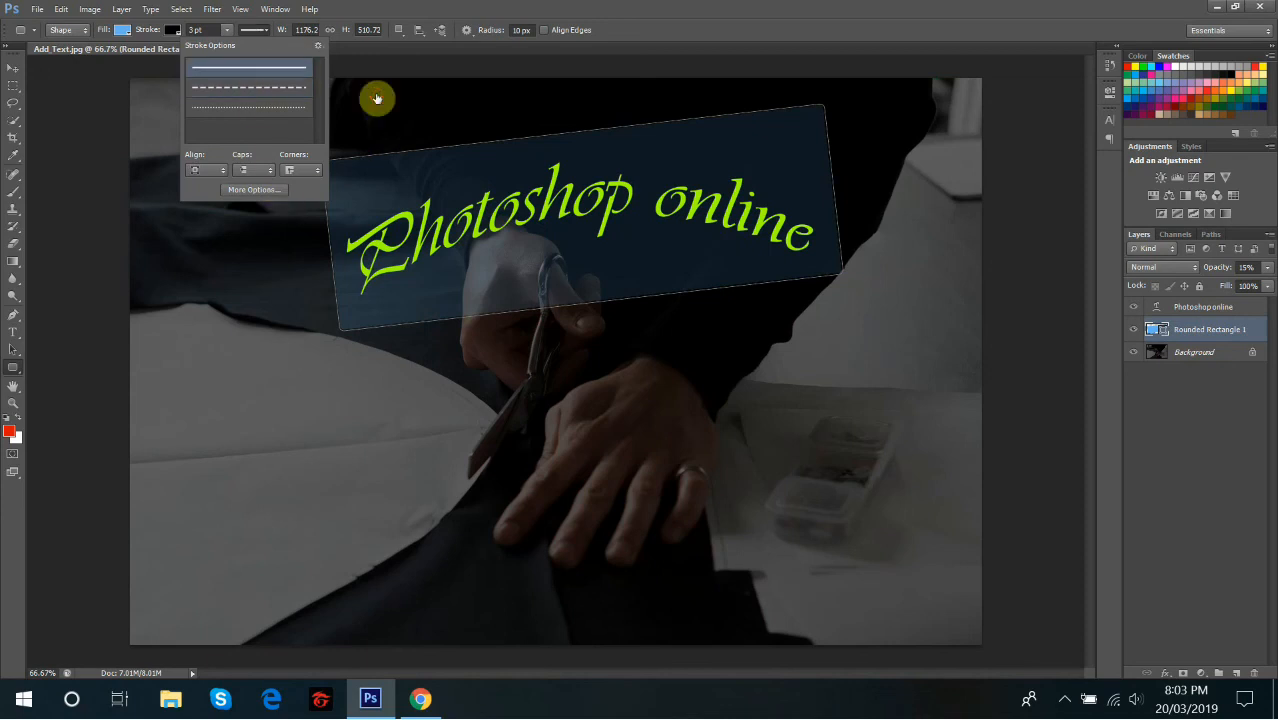
pyautogui.click(378, 127)
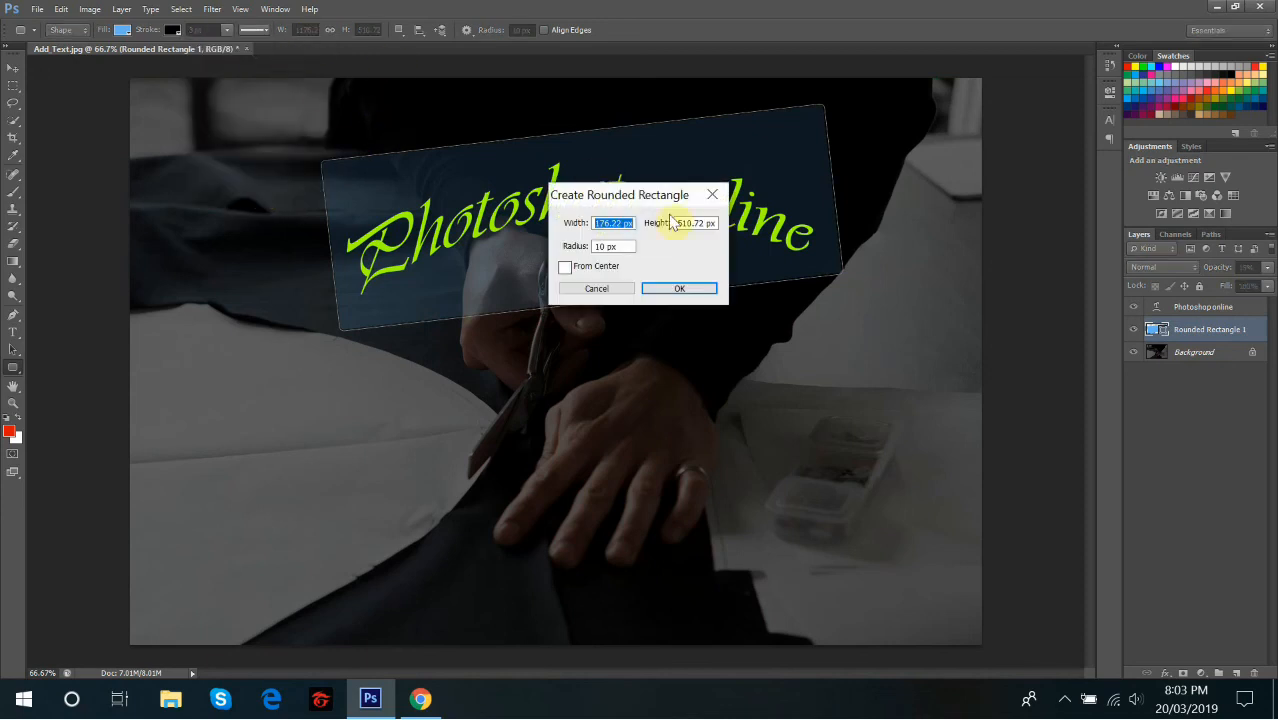
pyautogui.click(713, 198)
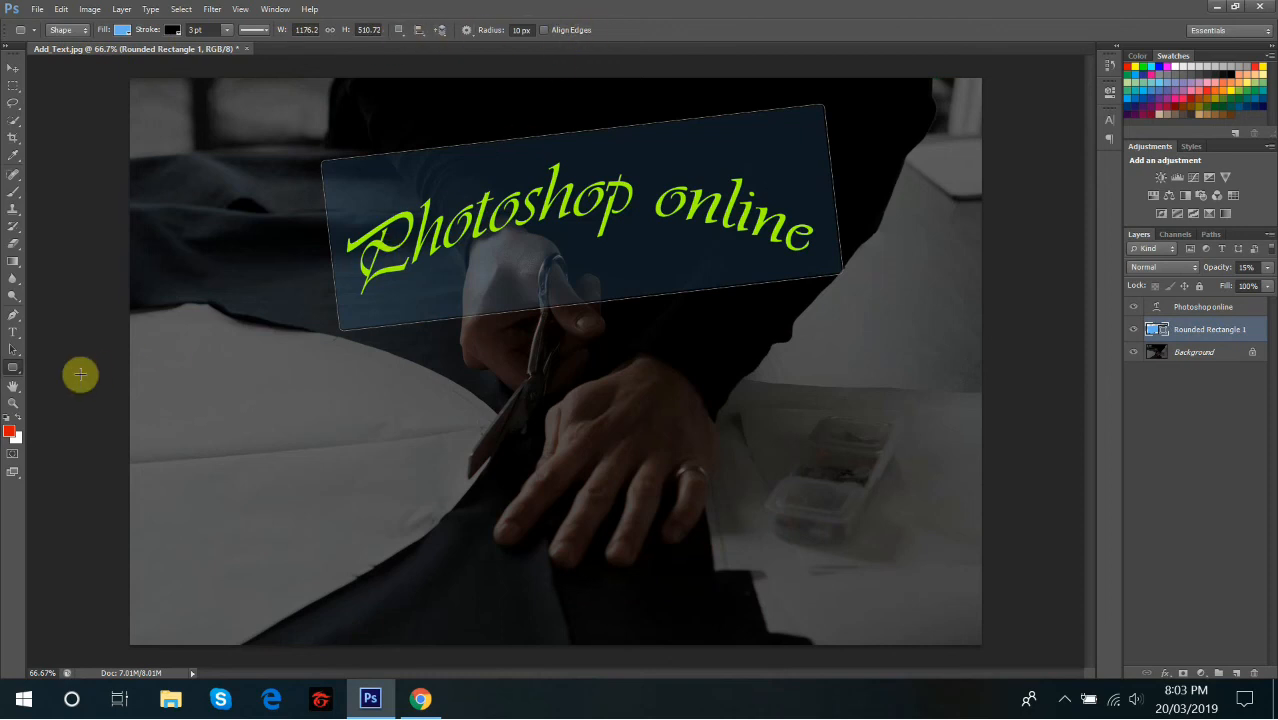
# Switch to the Custom Shape Tool and append the All shape set to its shape library.
pyautogui.rightClick(13, 368)
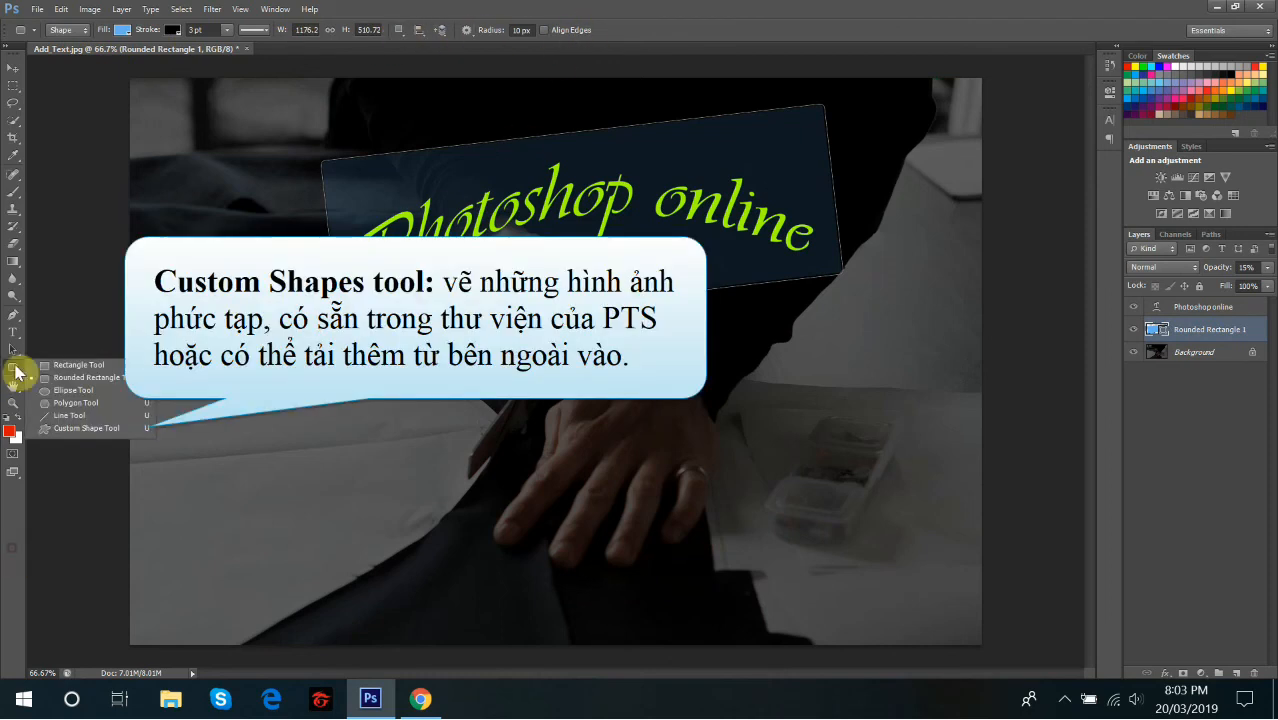
pyautogui.click(83, 428)
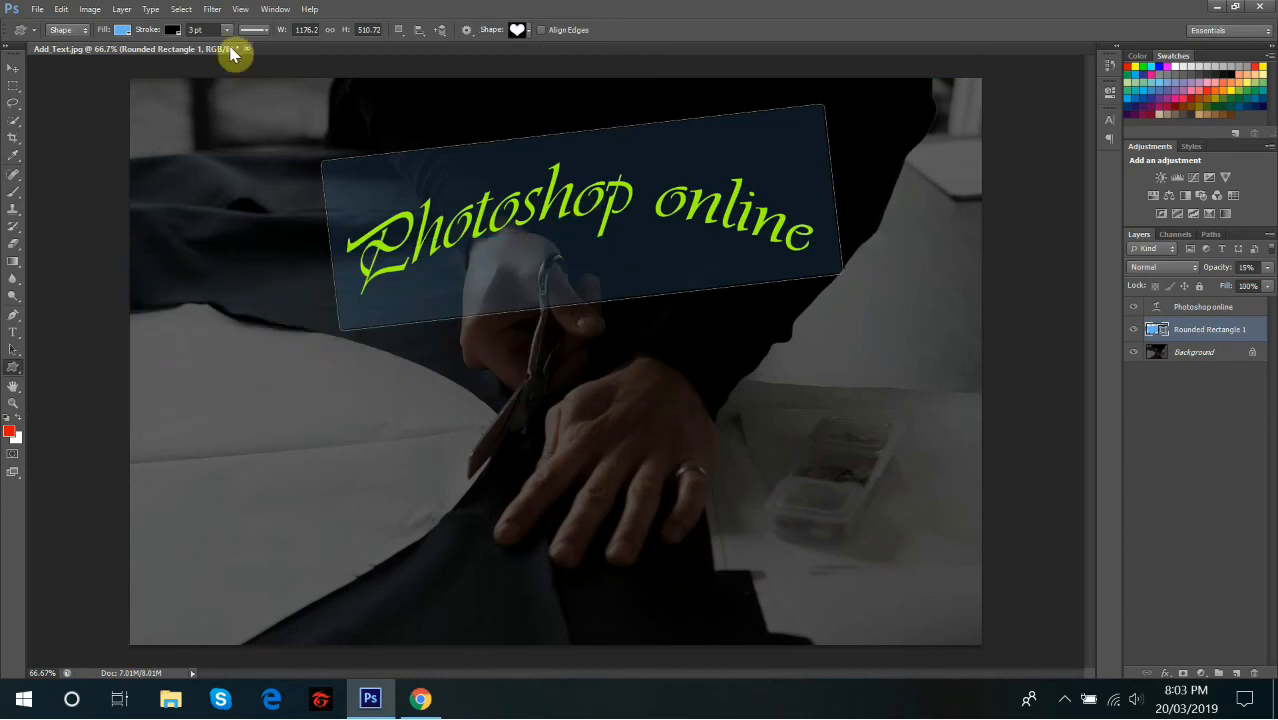
pyautogui.click(528, 30)
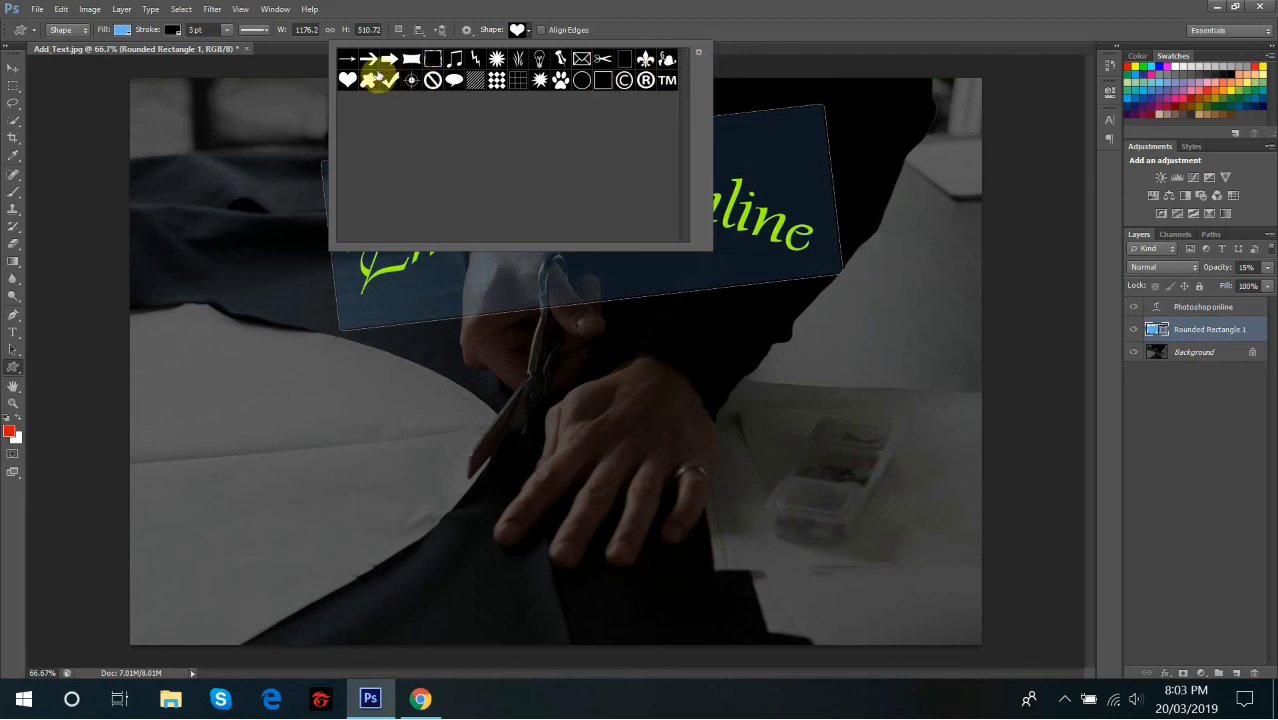
pyautogui.click(698, 52)
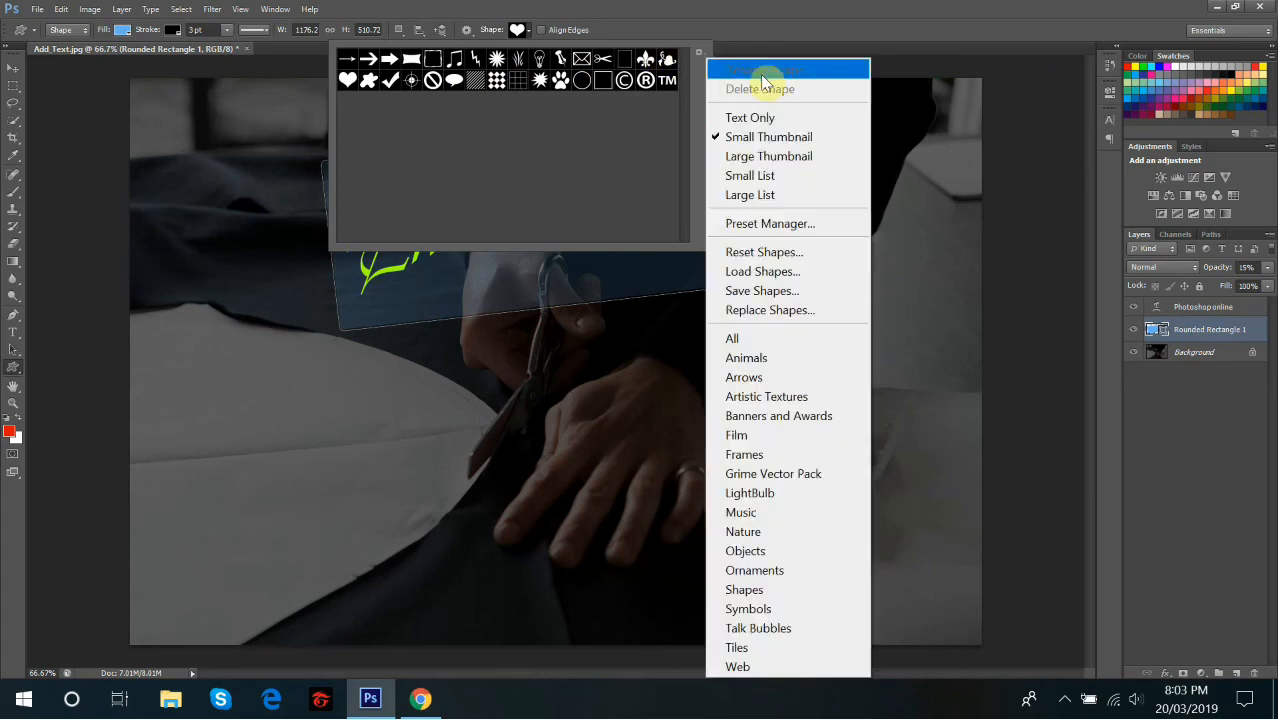
pyautogui.click(788, 339)
pyautogui.click(703, 279)
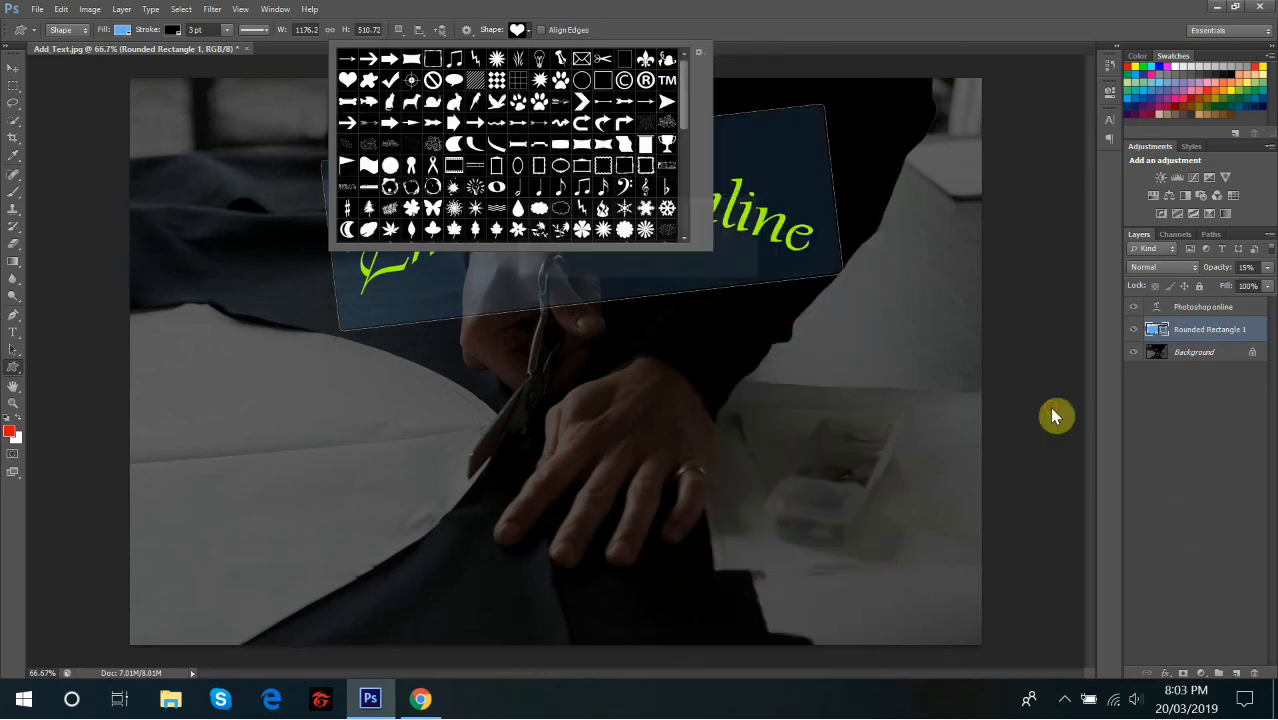
# Pick the pointing-hand custom shape and draw it about 203 × 30 px beneath the "Photoshop online" text.
pyautogui.moveTo(683, 101); pyautogui.dragTo(696, 210)
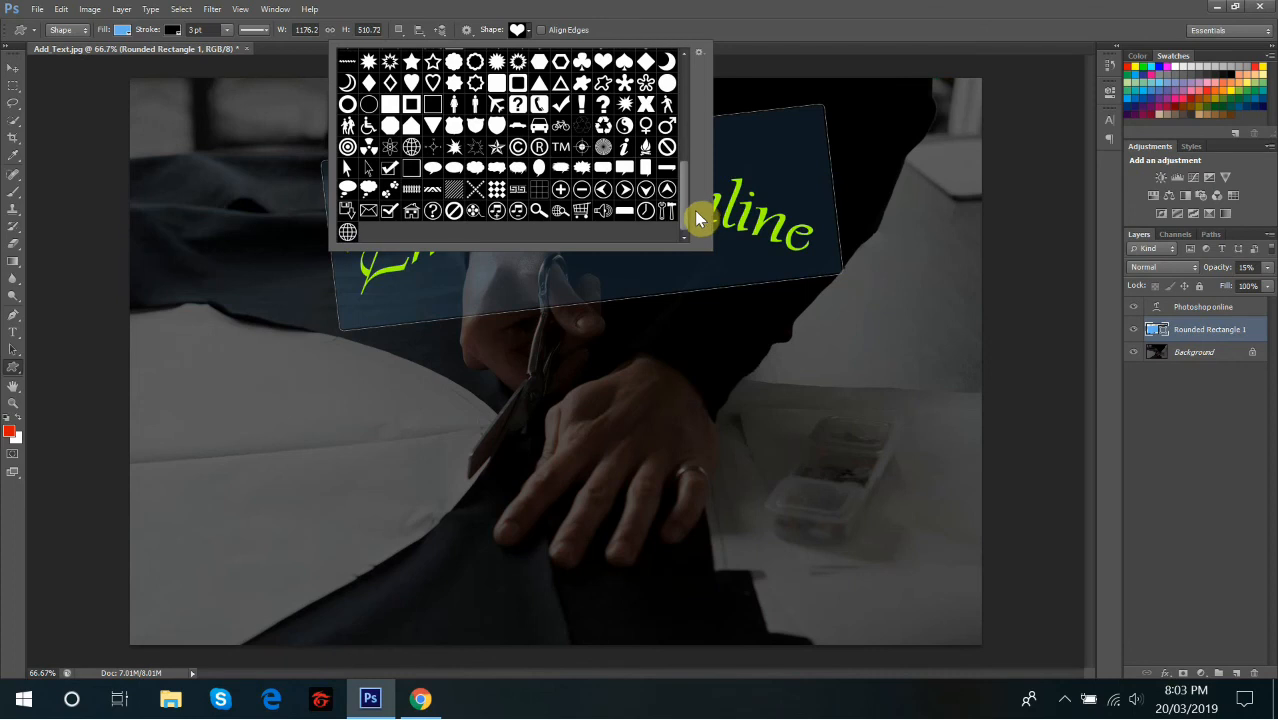
pyautogui.moveTo(696, 210); pyautogui.dragTo(702, 104)
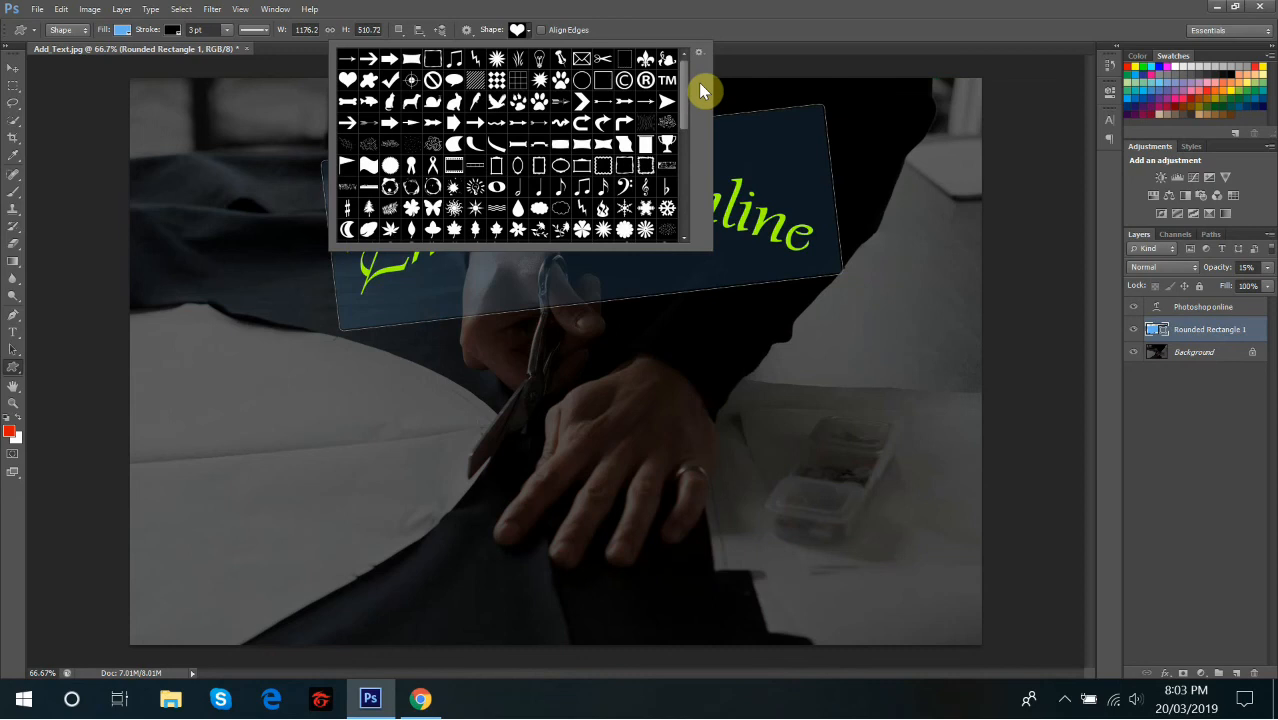
pyautogui.moveTo(698, 100); pyautogui.dragTo(690, 171)
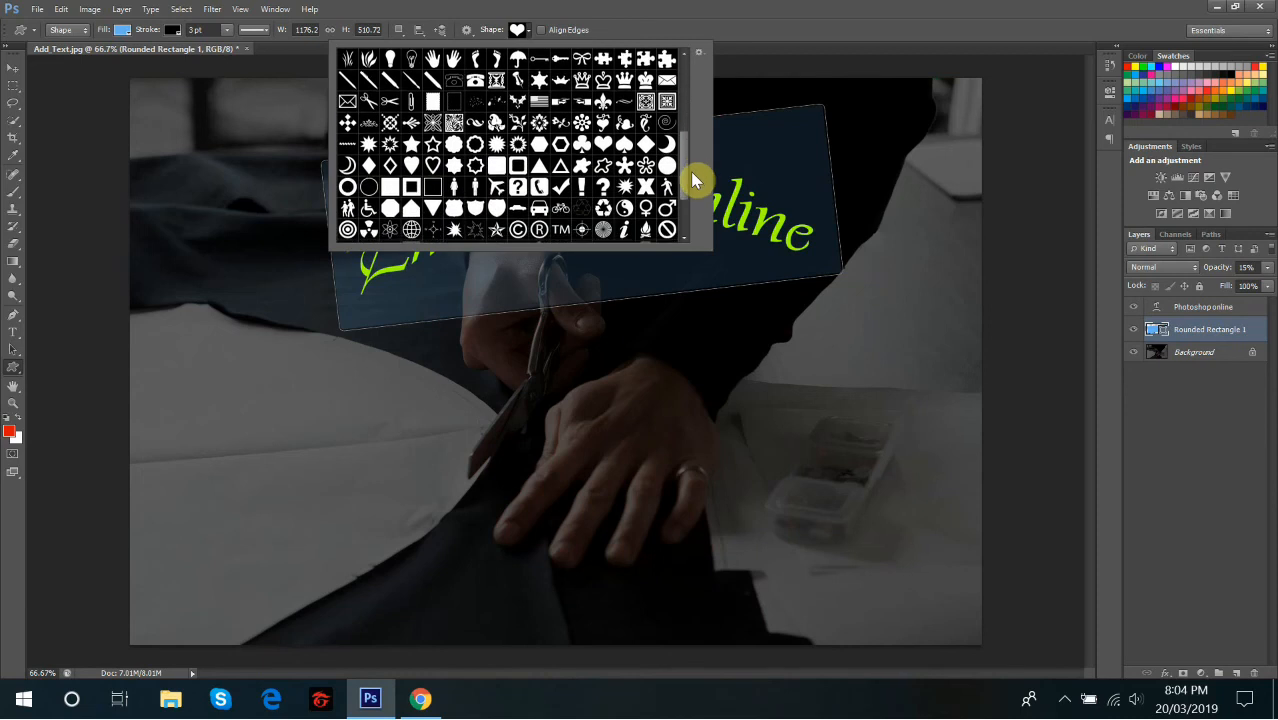
pyautogui.click(558, 99)
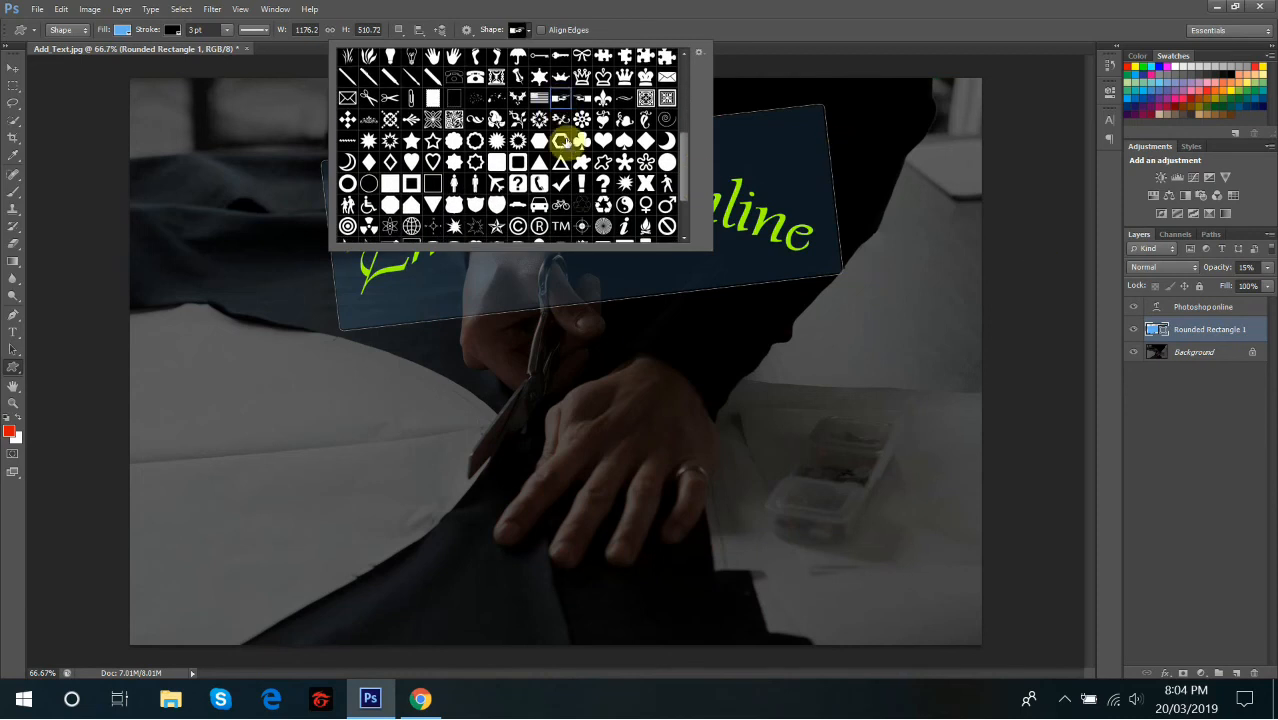
pyautogui.click(743, 435)
pyautogui.click(743, 435)
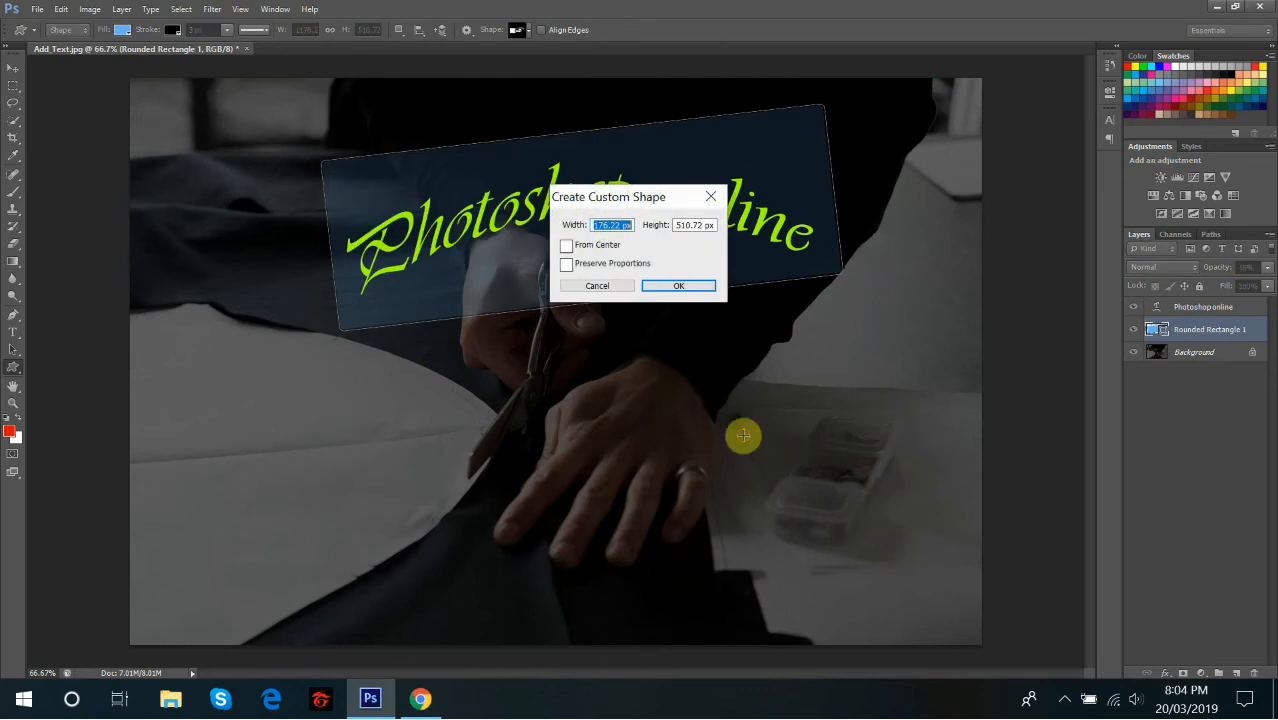
pyautogui.click(597, 286)
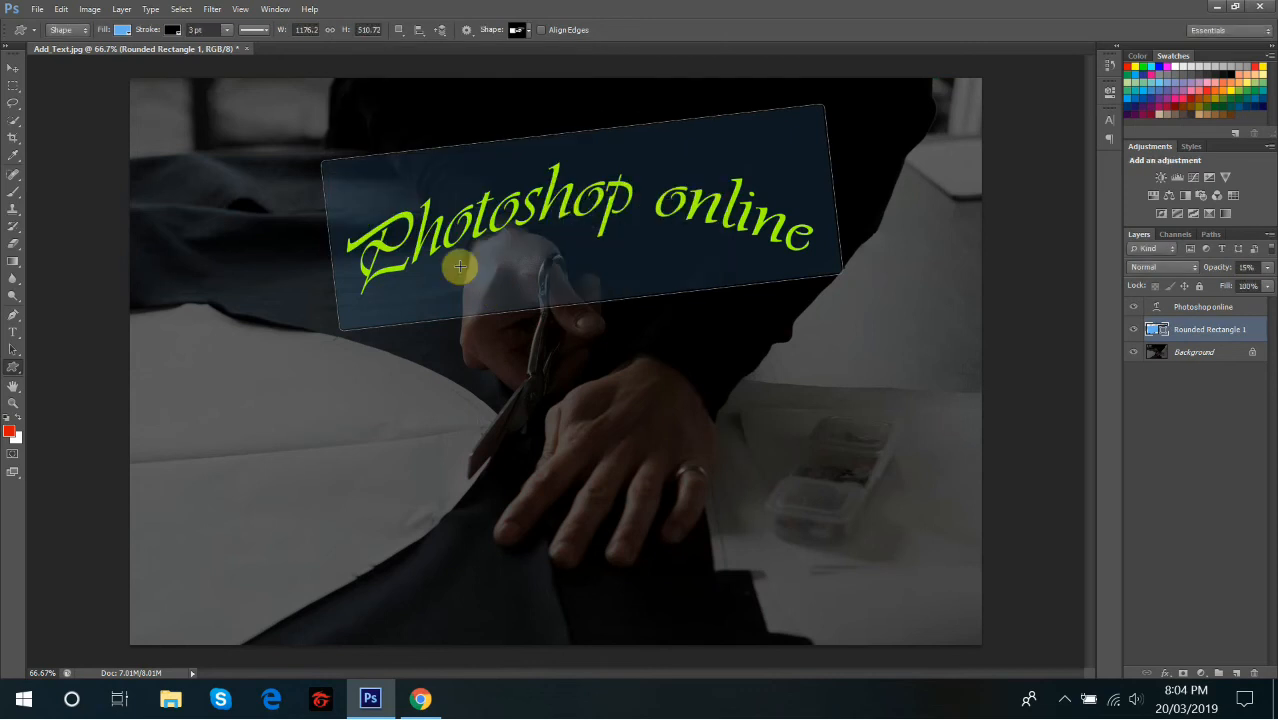
pyautogui.moveTo(447, 281); pyautogui.dragTo(531, 289)
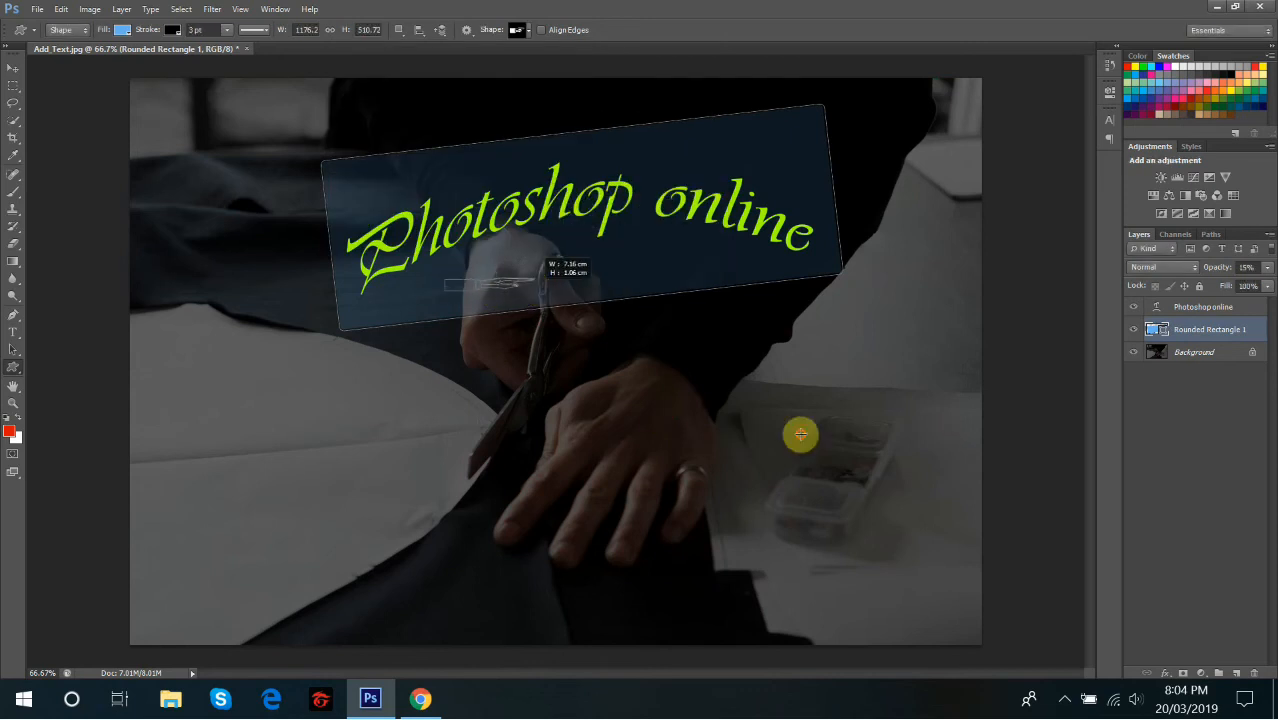
# Pick the opposite-facing pointing-hand custom shape and draw it about 218 × 30 px beside the first hand.
pyautogui.click(527, 33)
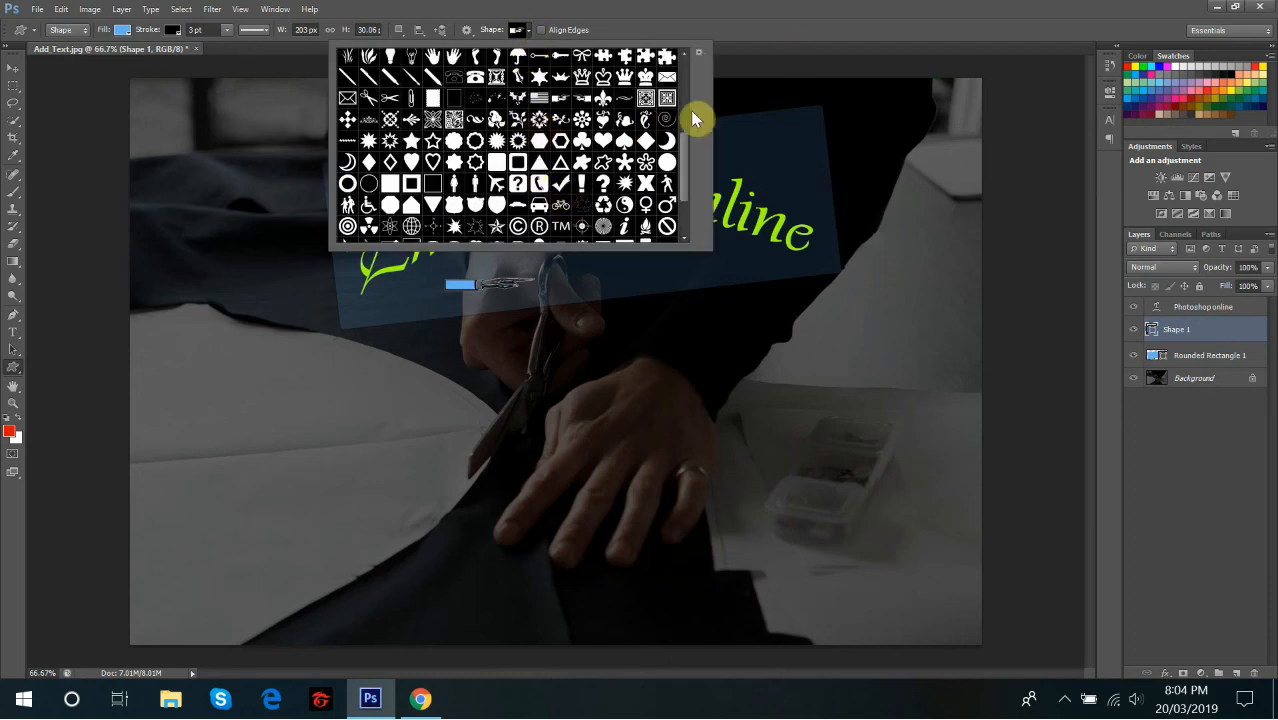
pyautogui.moveTo(684, 148)
pyautogui.mouseDown()
pyautogui.moveTo(684, 162)
pyautogui.moveTo(686, 65)
pyautogui.moveTo(686, 194)
pyautogui.moveTo(682, 138)
pyautogui.mouseUp()
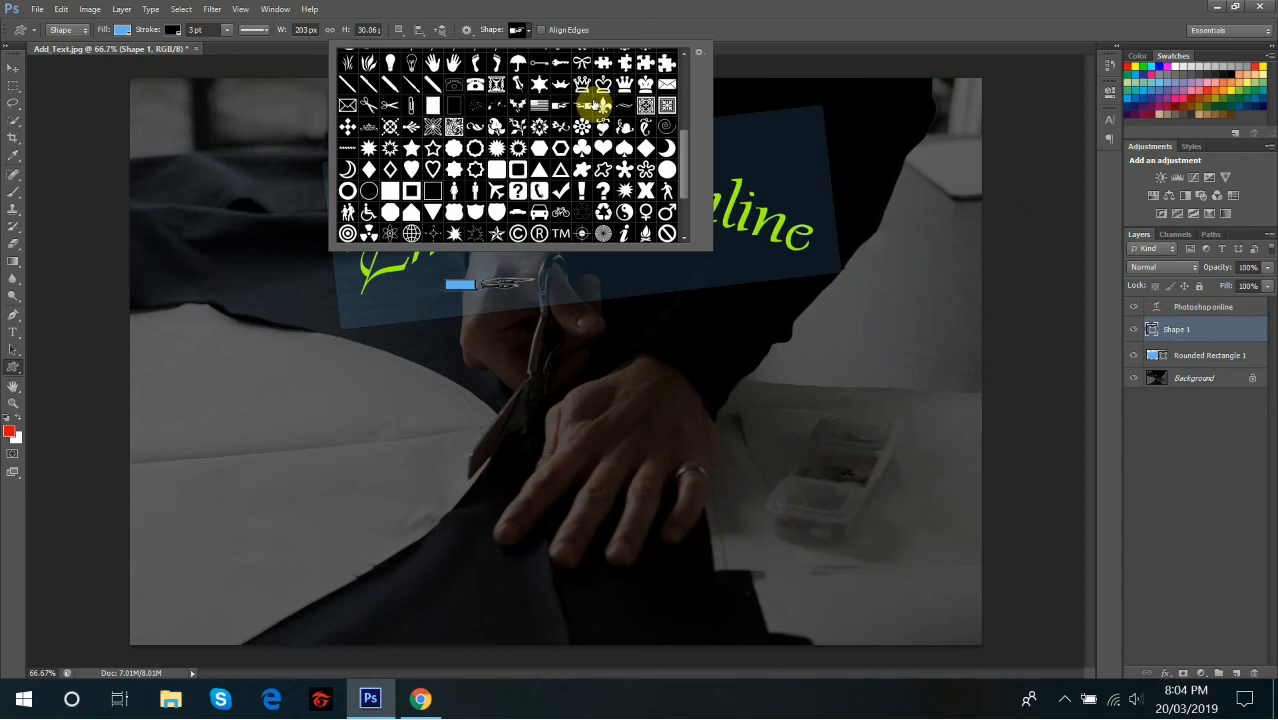
pyautogui.click(578, 103)
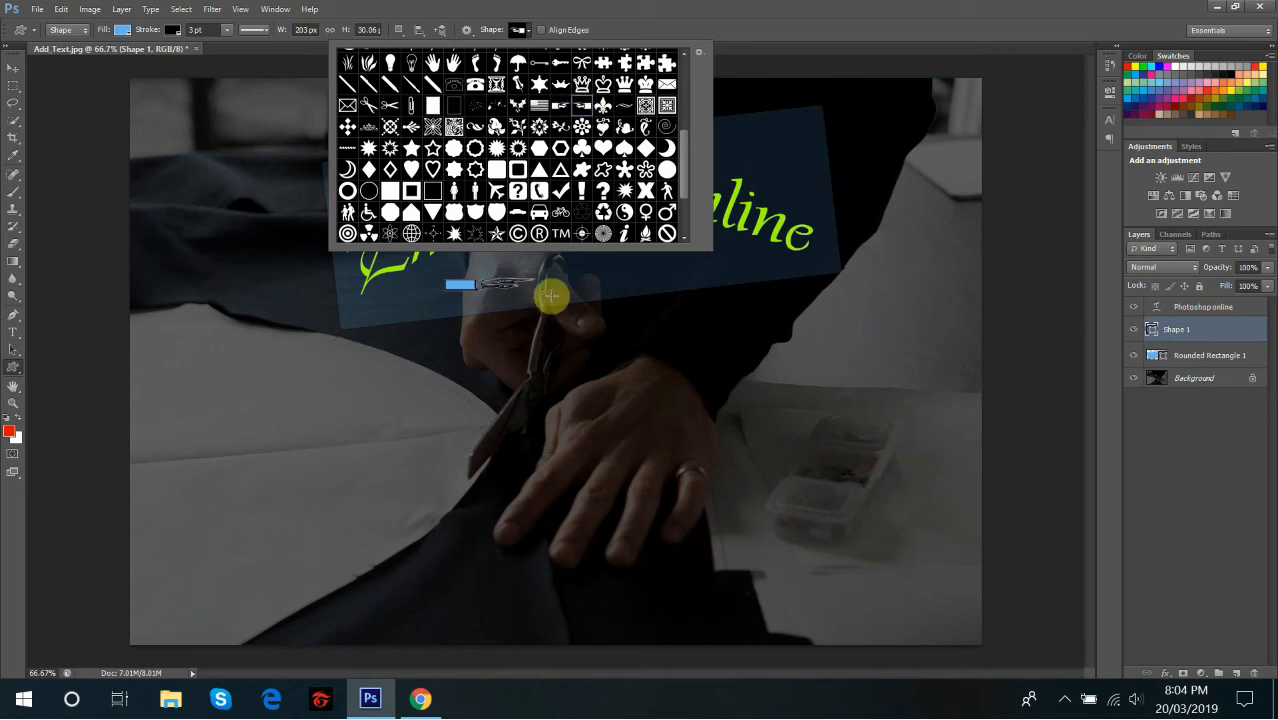
pyautogui.moveTo(563, 273); pyautogui.dragTo(660, 280)
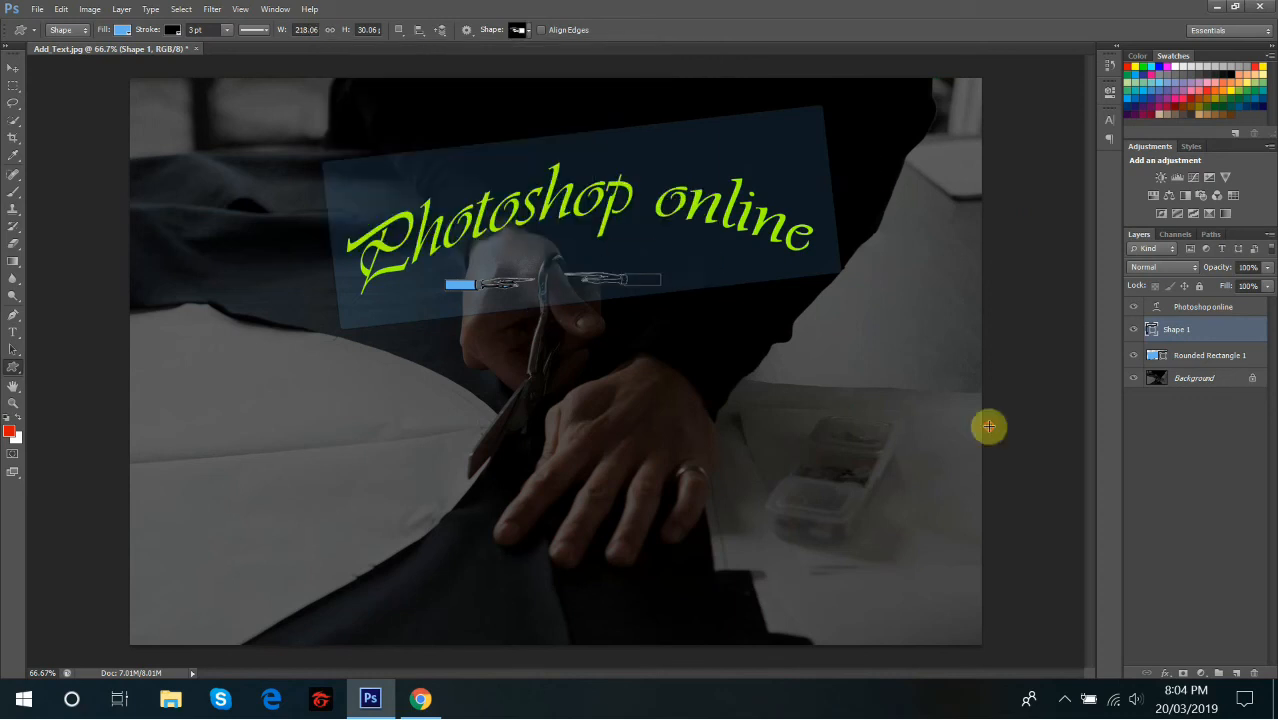
pyautogui.click(635, 272)
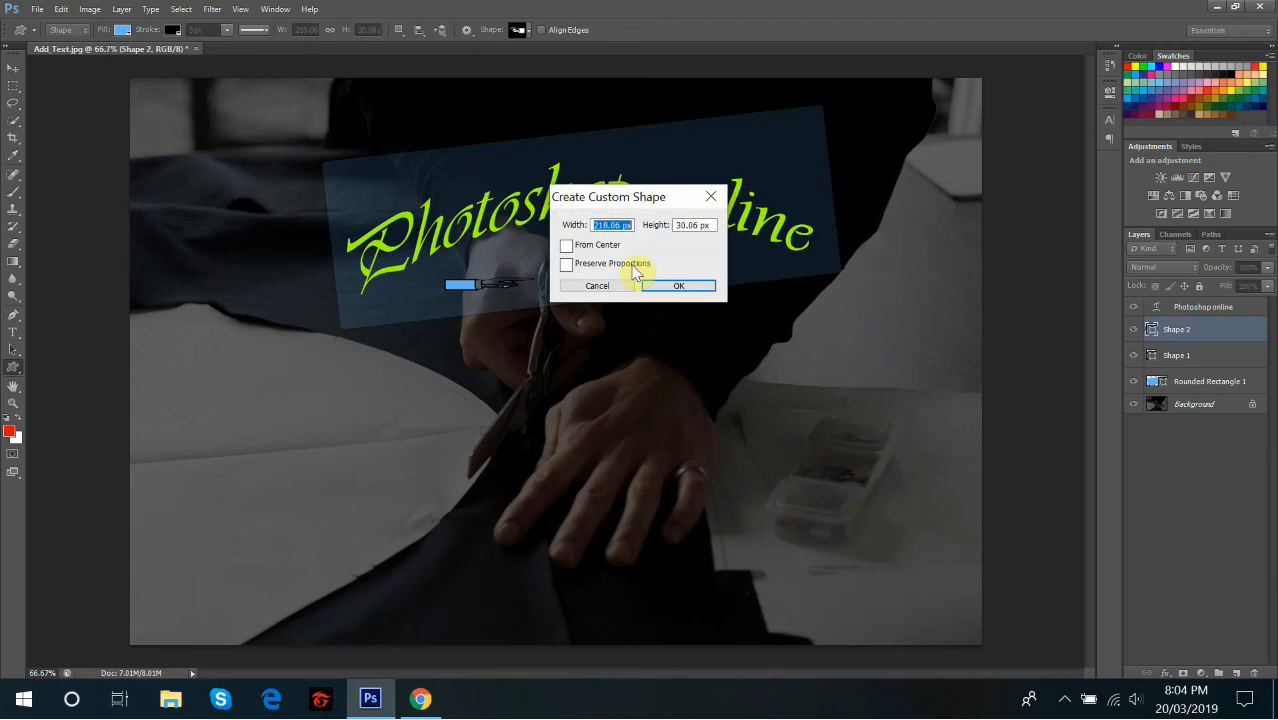
pyautogui.click(605, 286)
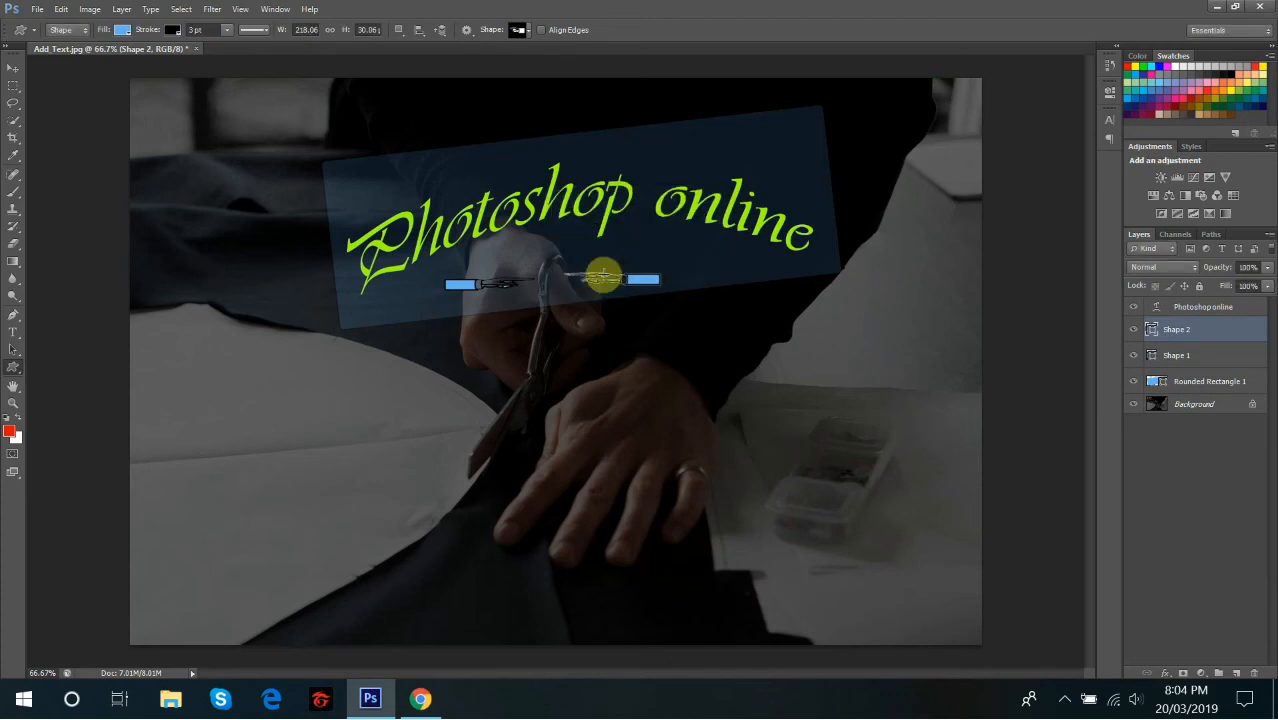
# Delete both pointing-hand shape layers, Shape 2 and Shape 1.
pyautogui.rightClick(1180, 331)
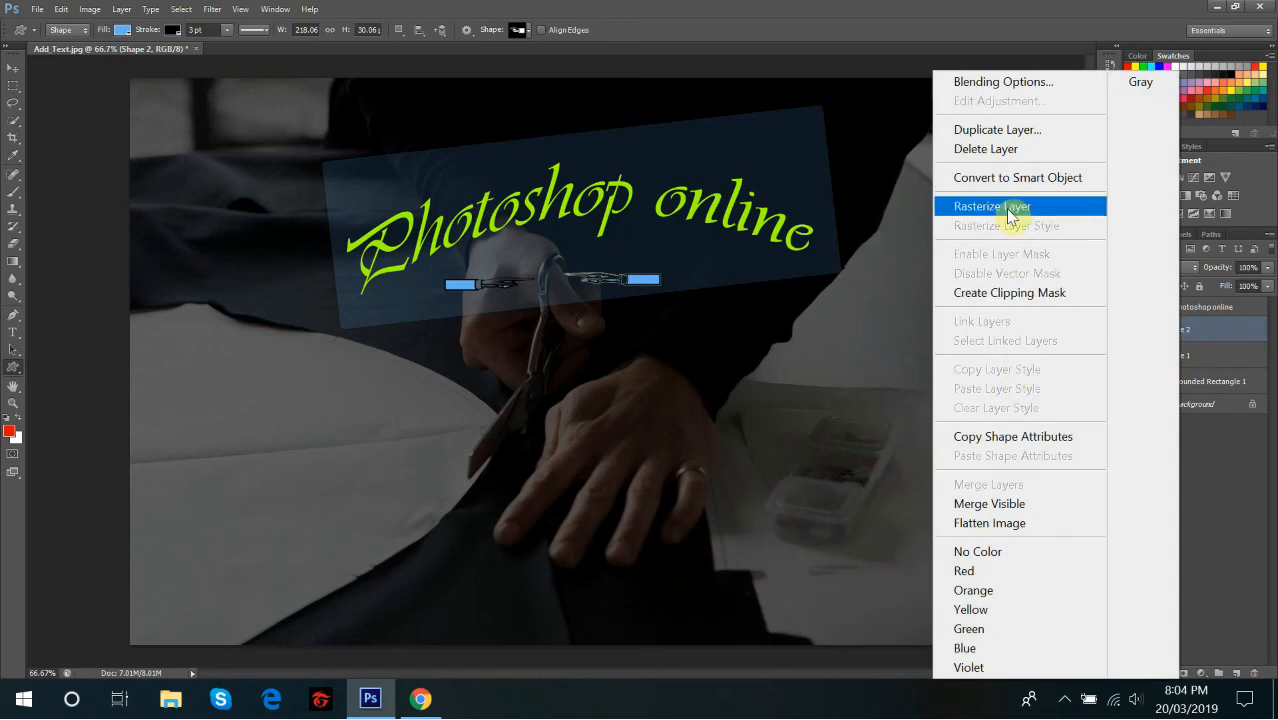
pyautogui.click(1000, 158)
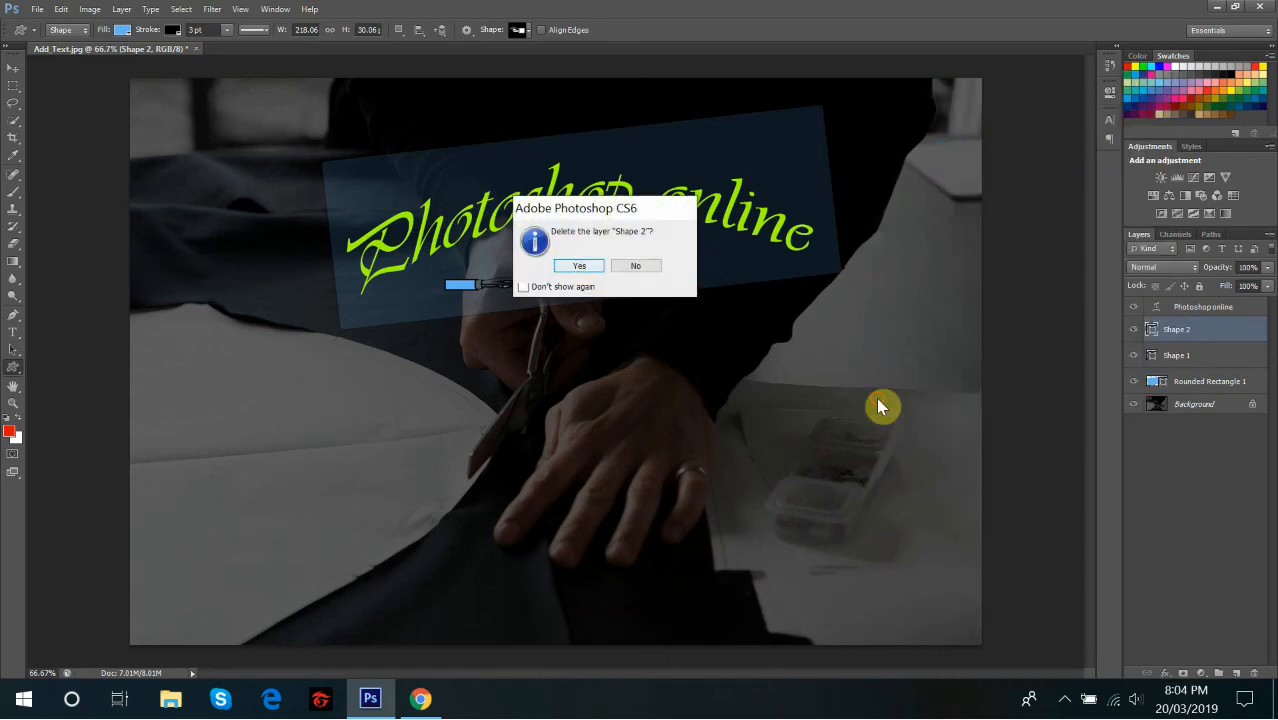
pyautogui.press('Return')
pyautogui.rightClick(1170, 330)
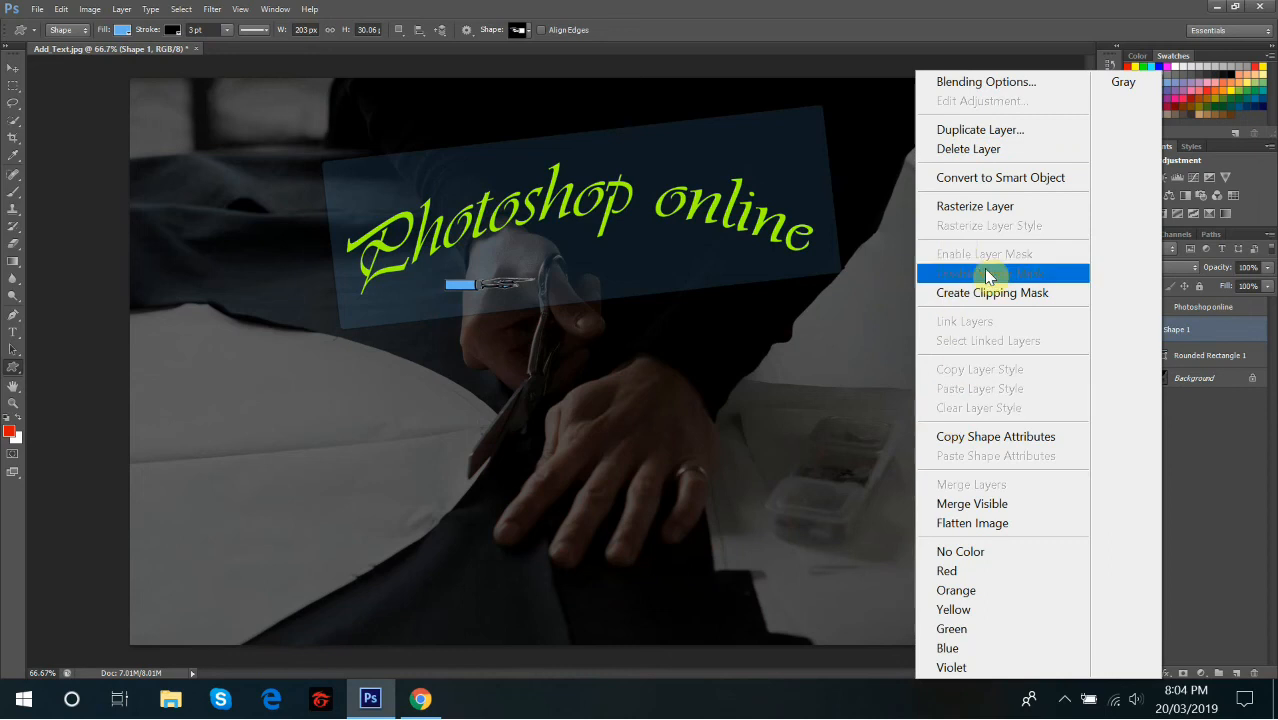
pyautogui.click(975, 148)
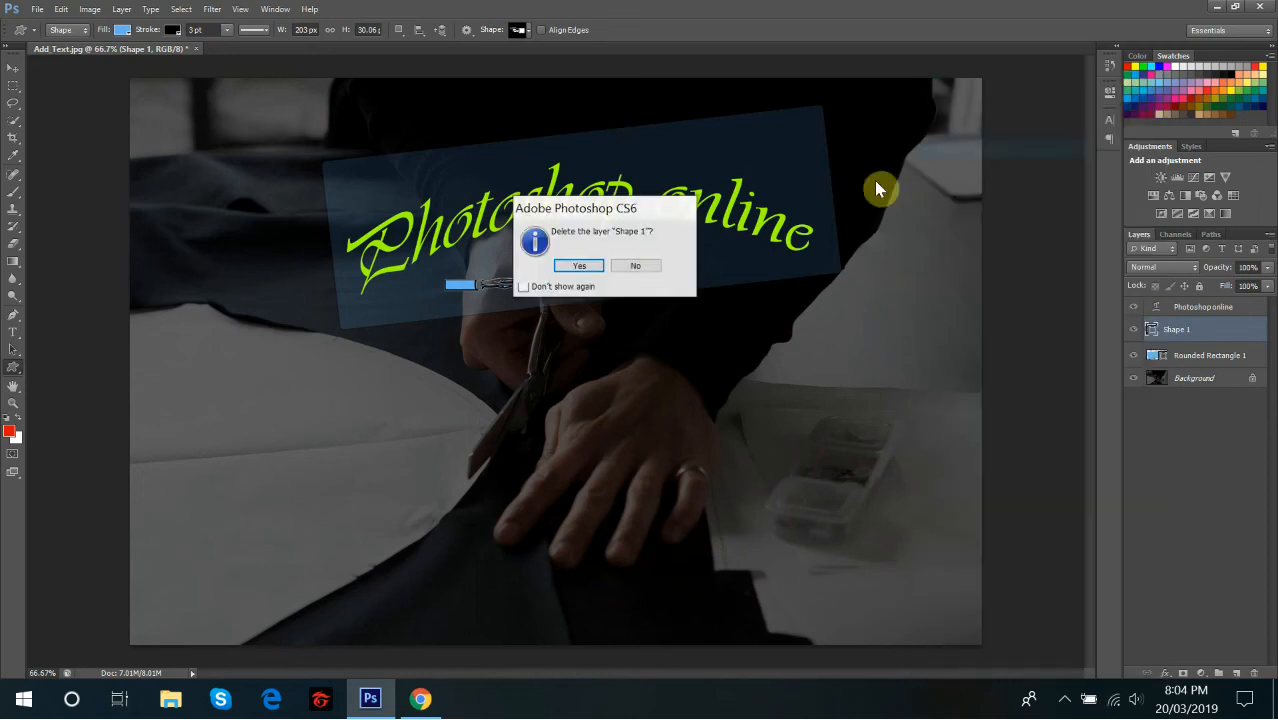
pyautogui.click(577, 266)
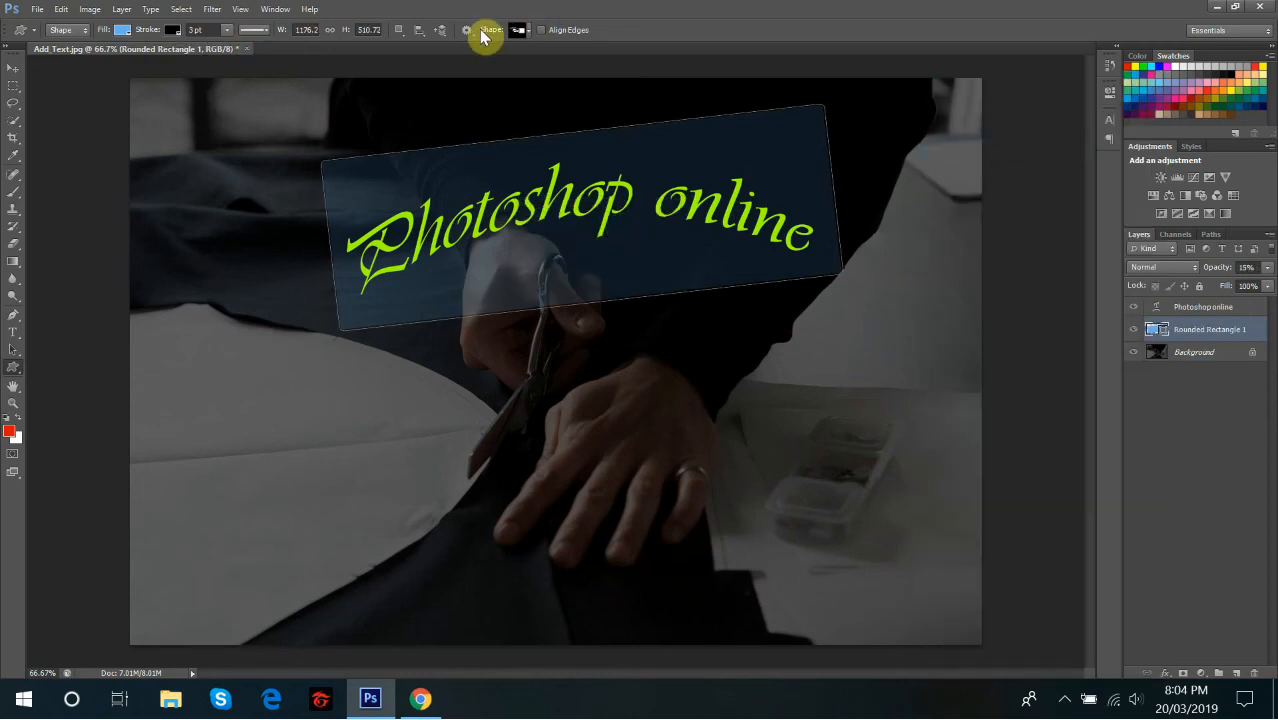
# Pick the heart custom shape and draw it about 197 × 133 px beneath the "Photoshop online" text.
pyautogui.click(526, 30)
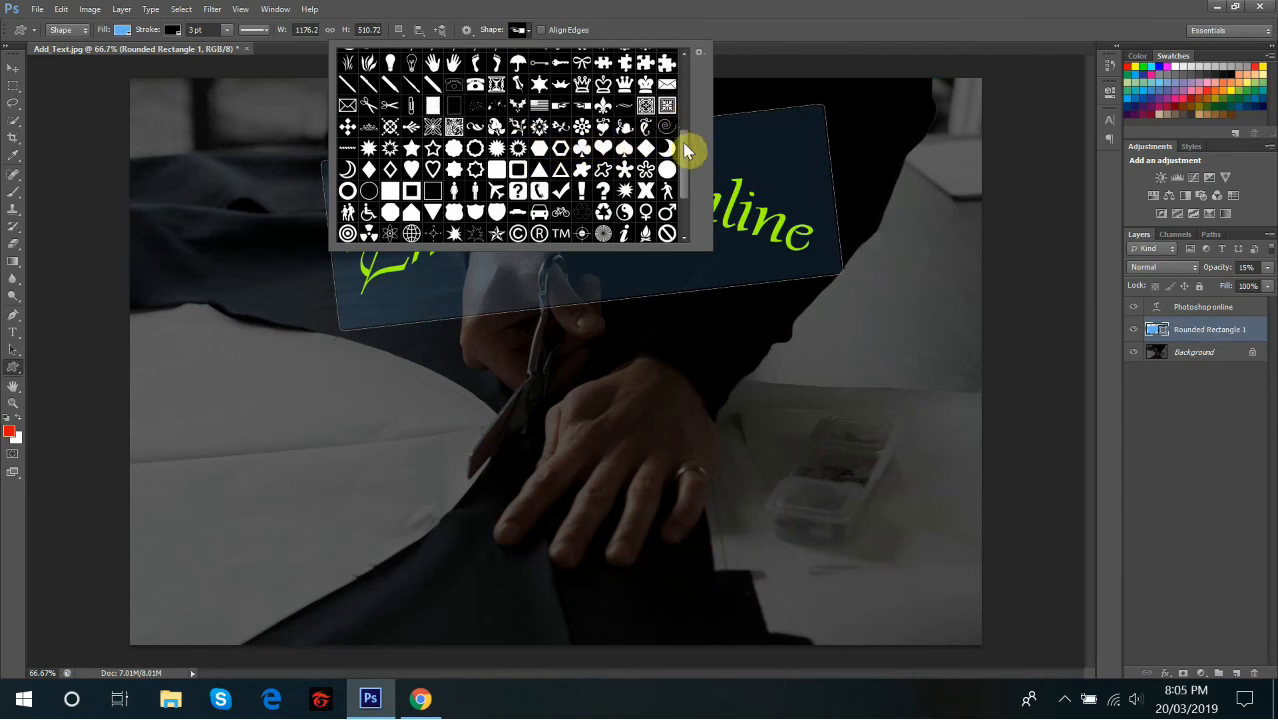
pyautogui.moveTo(685, 150); pyautogui.dragTo(686, 66)
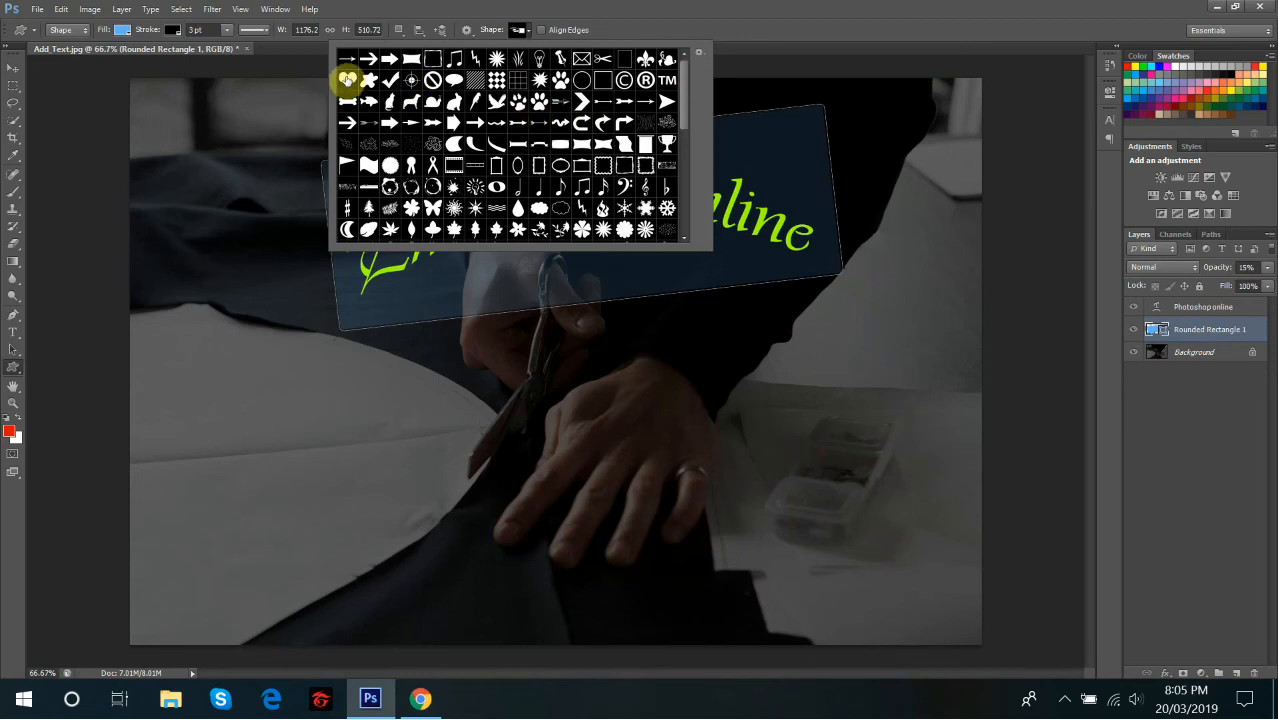
pyautogui.click(346, 80)
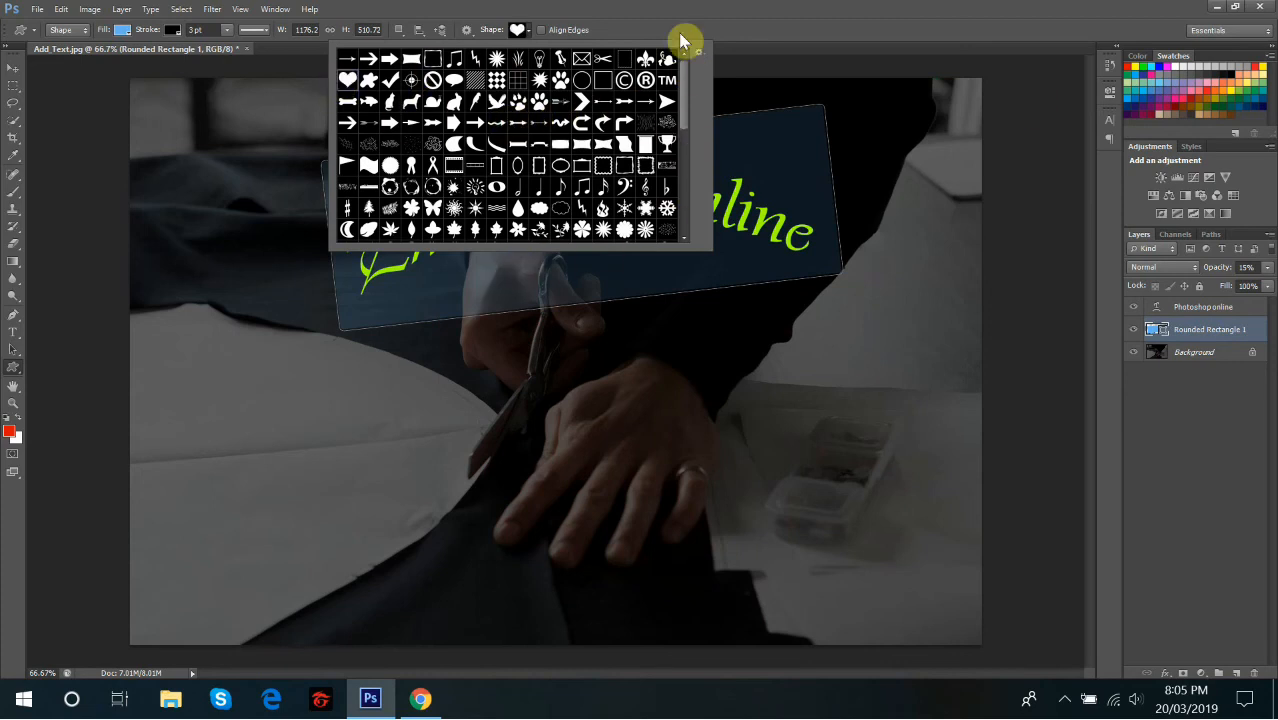
pyautogui.click(862, 14)
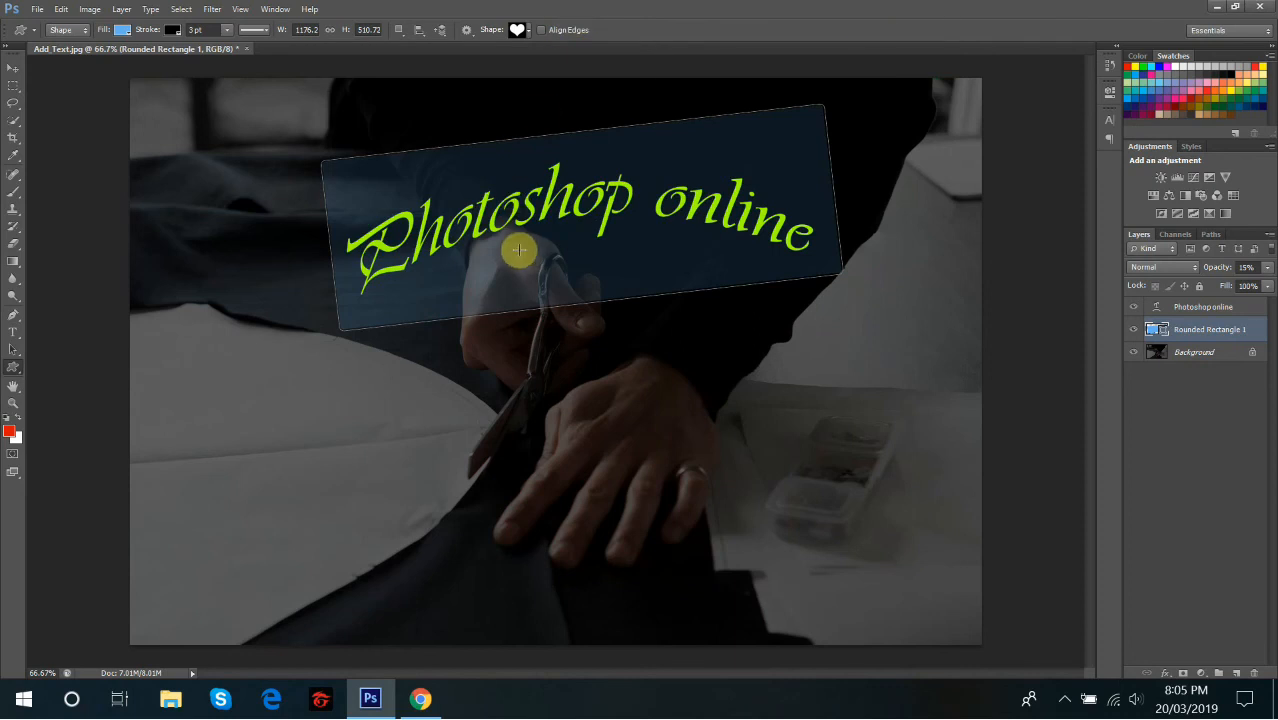
pyautogui.moveTo(519, 250); pyautogui.dragTo(605, 302)
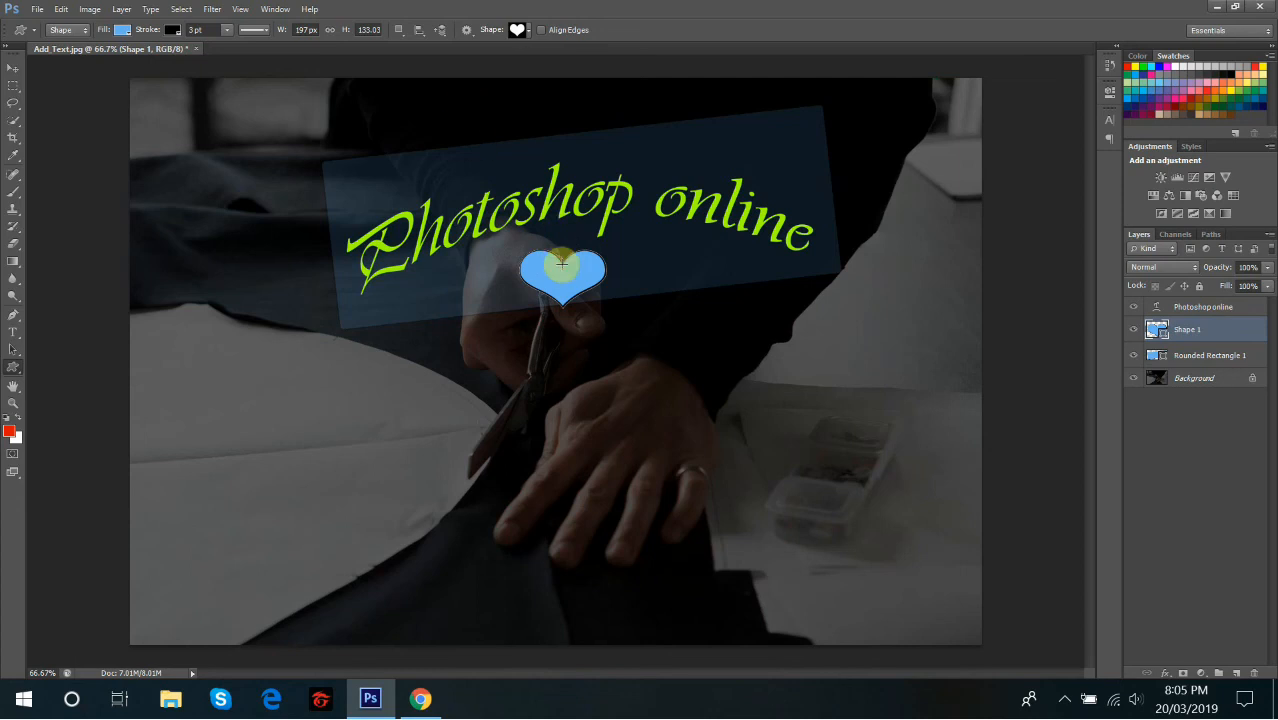
# Recolour the heart shape's fill to light pink, about #f093c5.
pyautogui.doubleClick(1155, 330)
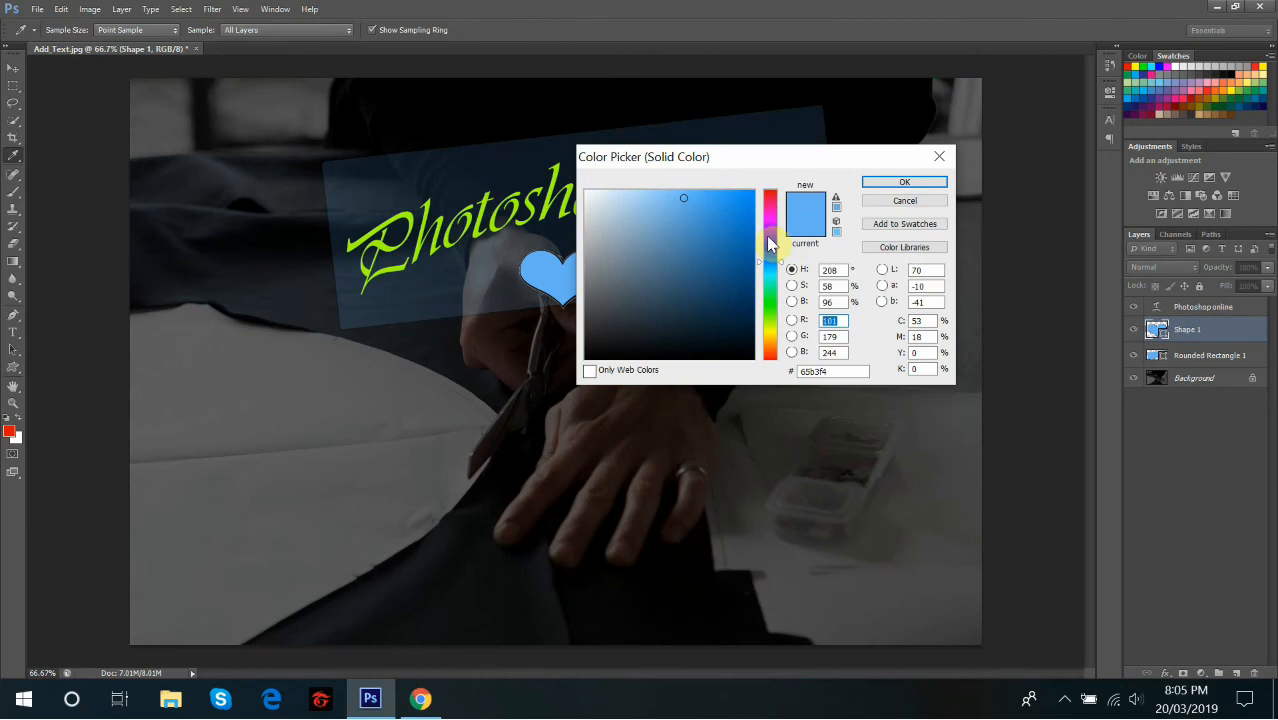
pyautogui.moveTo(768, 226)
pyautogui.mouseDown()
pyautogui.moveTo(770, 204)
pyautogui.moveTo(653, 199)
pyautogui.mouseUp()
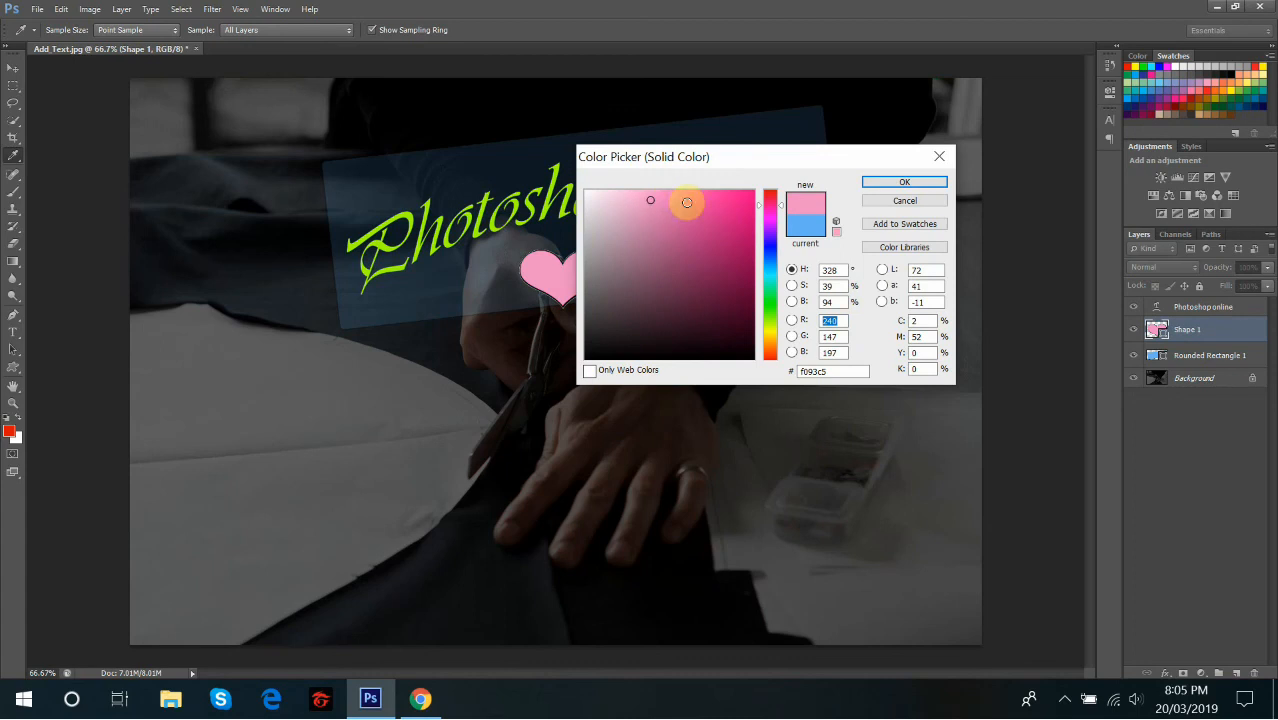
pyautogui.click(881, 184)
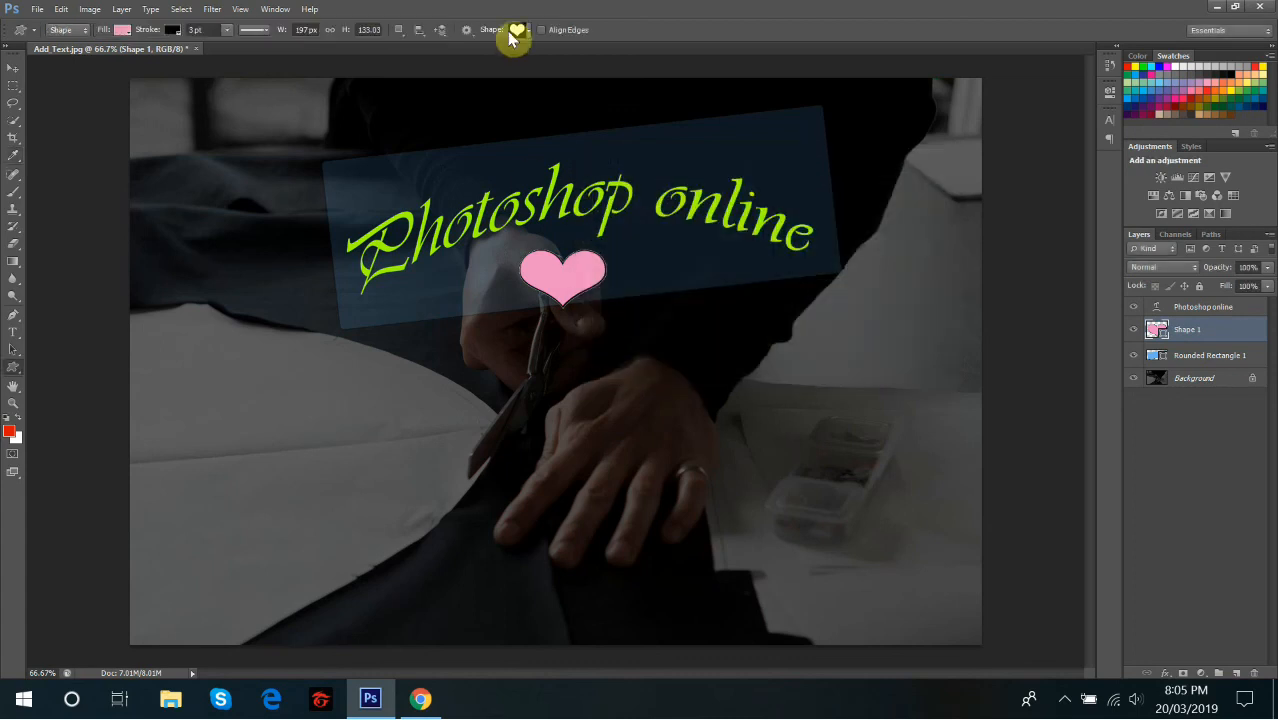
# Free-transform the heart, scaling it to about 112% wide and 123% high, rotating it -10.38° and moving it to about X 1072, Y 414 px.
pyautogui.click(61, 9)
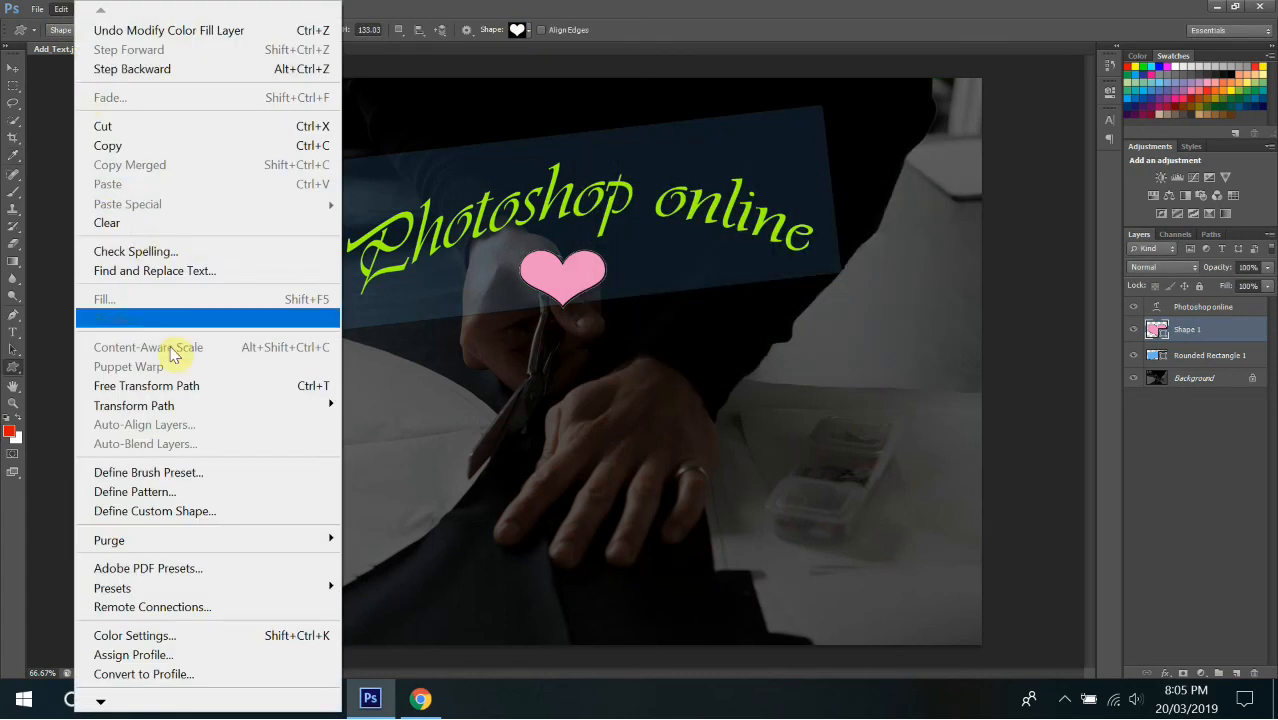
pyautogui.click(165, 385)
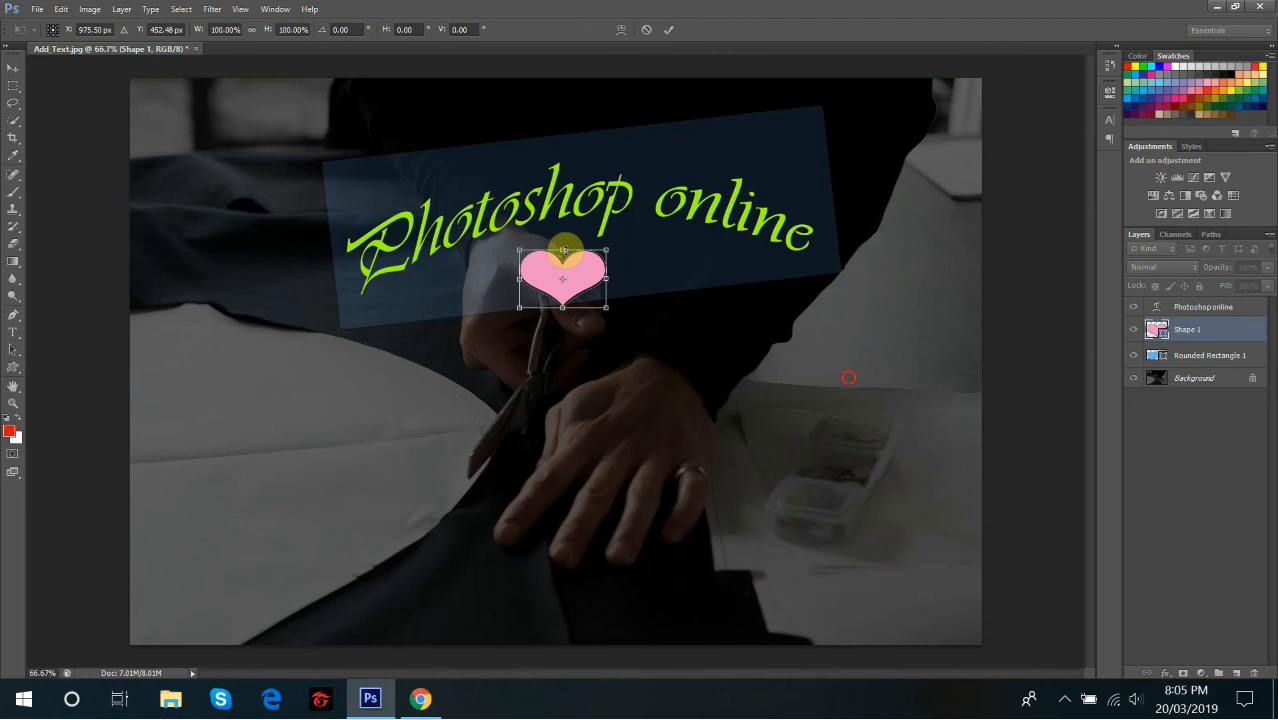
pyautogui.moveTo(563, 250)
pyautogui.mouseDown()
pyautogui.moveTo(623, 240)
pyautogui.moveTo(568, 235)
pyautogui.moveTo(572, 258)
pyautogui.moveTo(554, 211)
pyautogui.moveTo(572, 251)
pyautogui.moveTo(561, 246)
pyautogui.mouseUp()
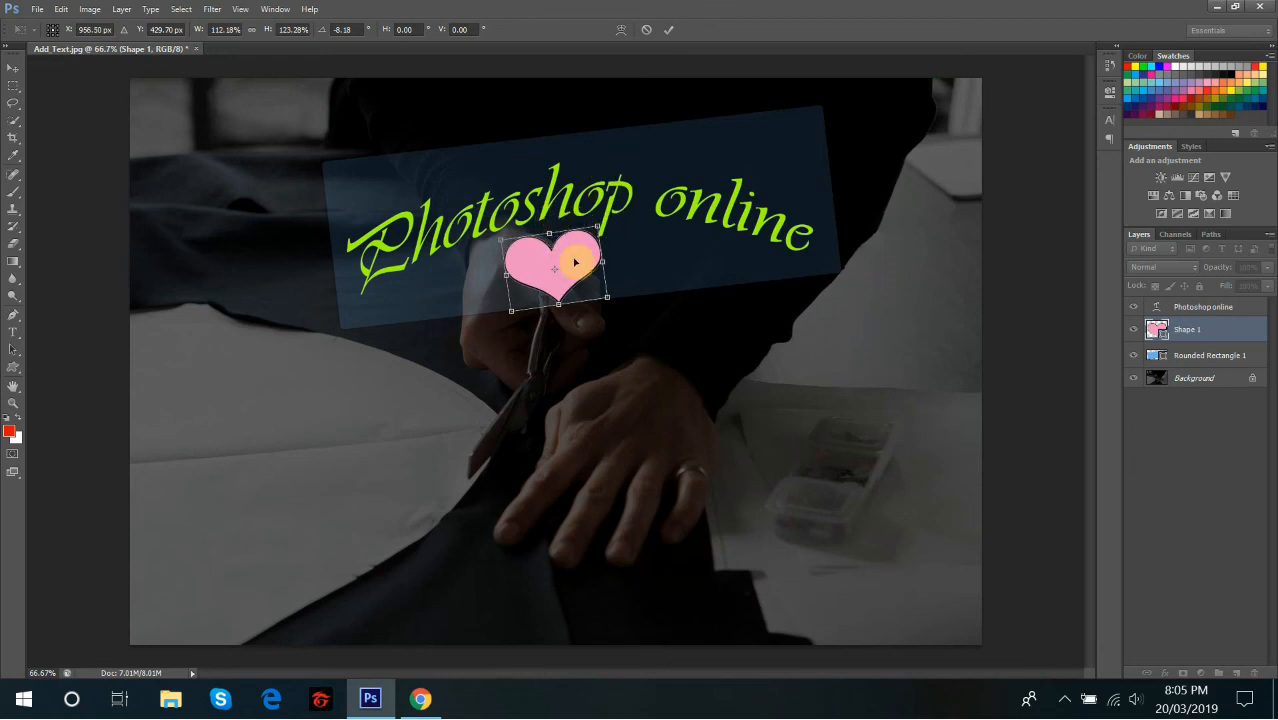
pyautogui.moveTo(590, 258); pyautogui.dragTo(632, 273)
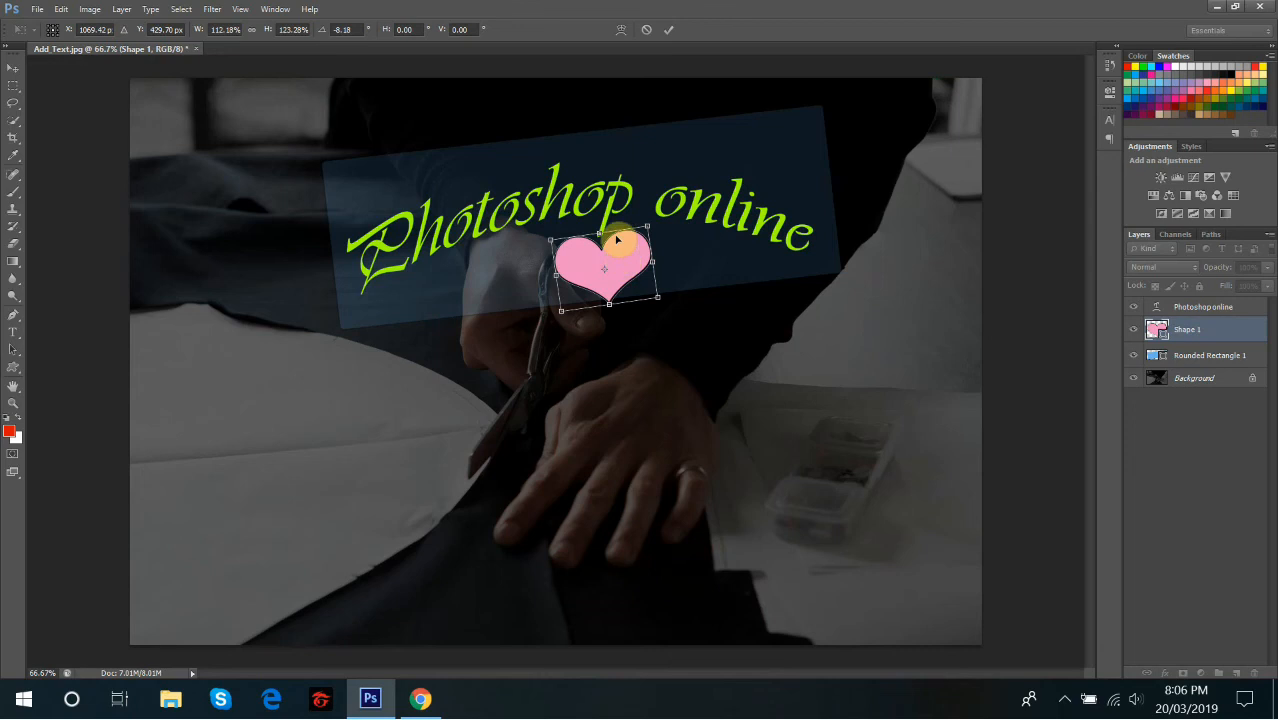
pyautogui.moveTo(612, 221); pyautogui.dragTo(618, 258)
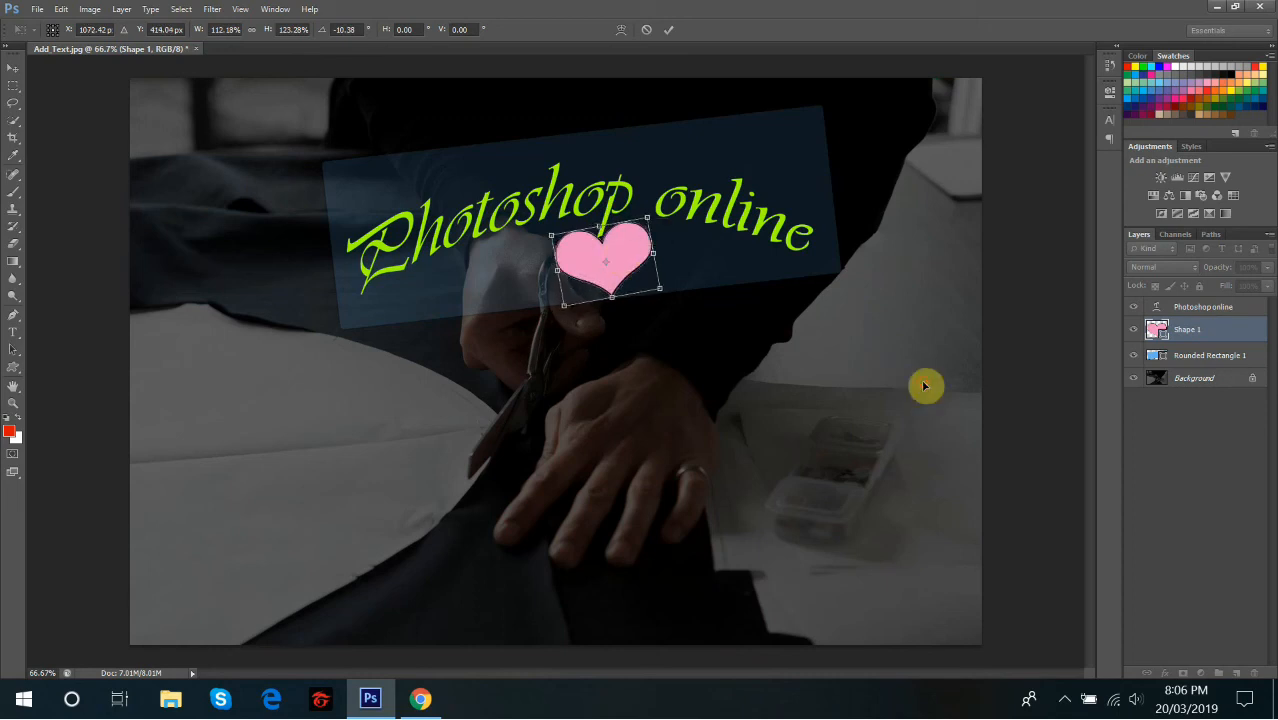
# Nudge the heart slightly left and down to about X 1071, Y 420 px and apply the transform.
pyautogui.press('Left')
pyautogui.press('Left')
pyautogui.press('Left')
pyautogui.press('Down')
pyautogui.press('Down')
pyautogui.press('Down')
pyautogui.press('Down')
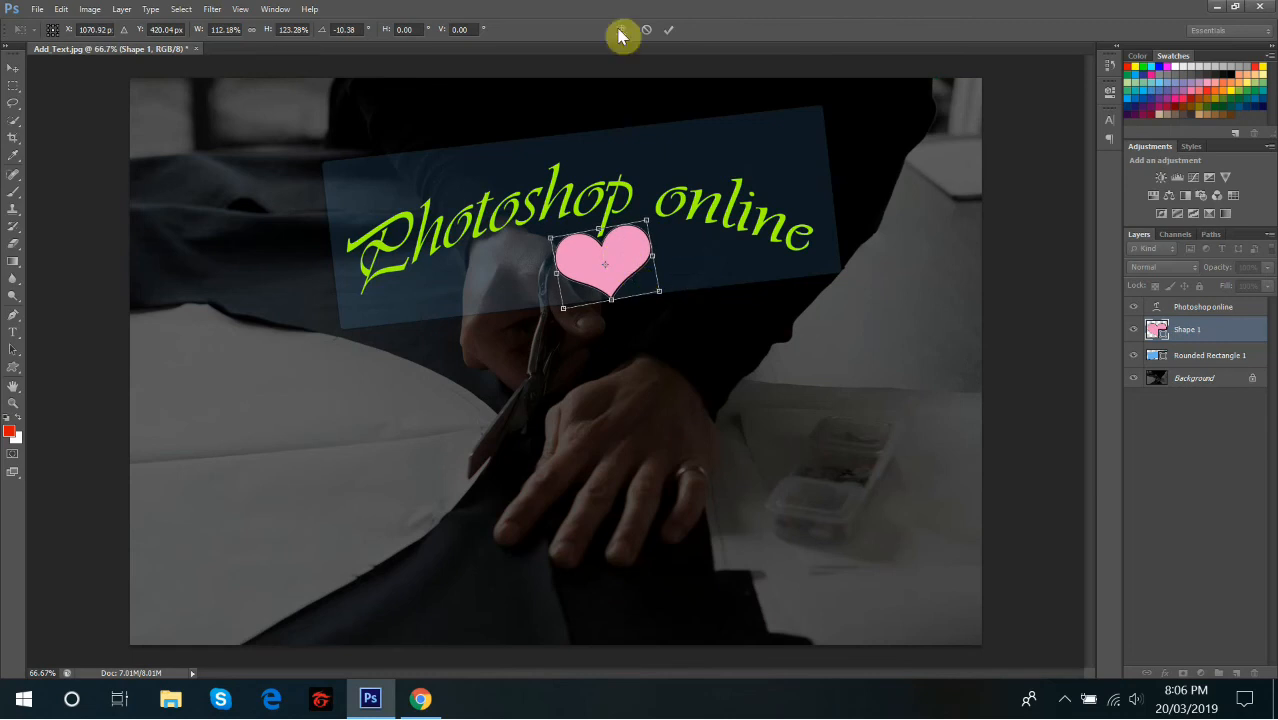
pyautogui.click(668, 29)
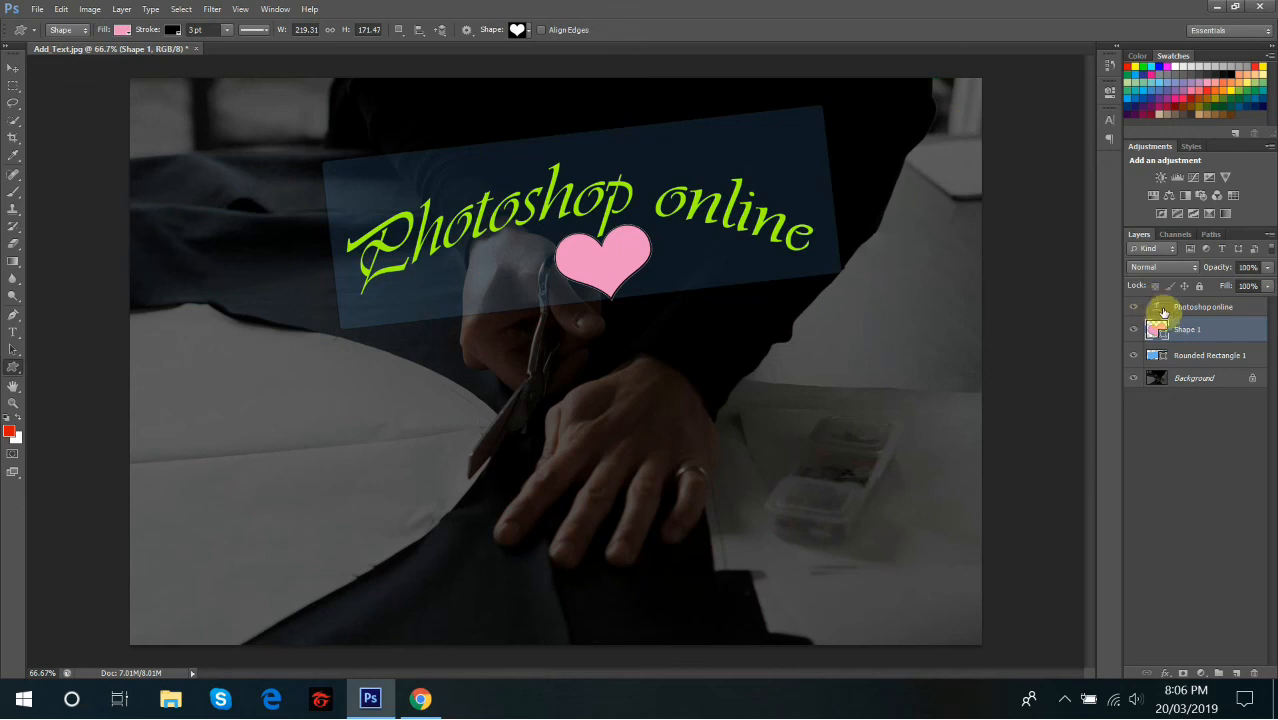
# Select the Rounded Rectangle 1 layer beneath the heart's layer.
pyautogui.click(1197, 357)
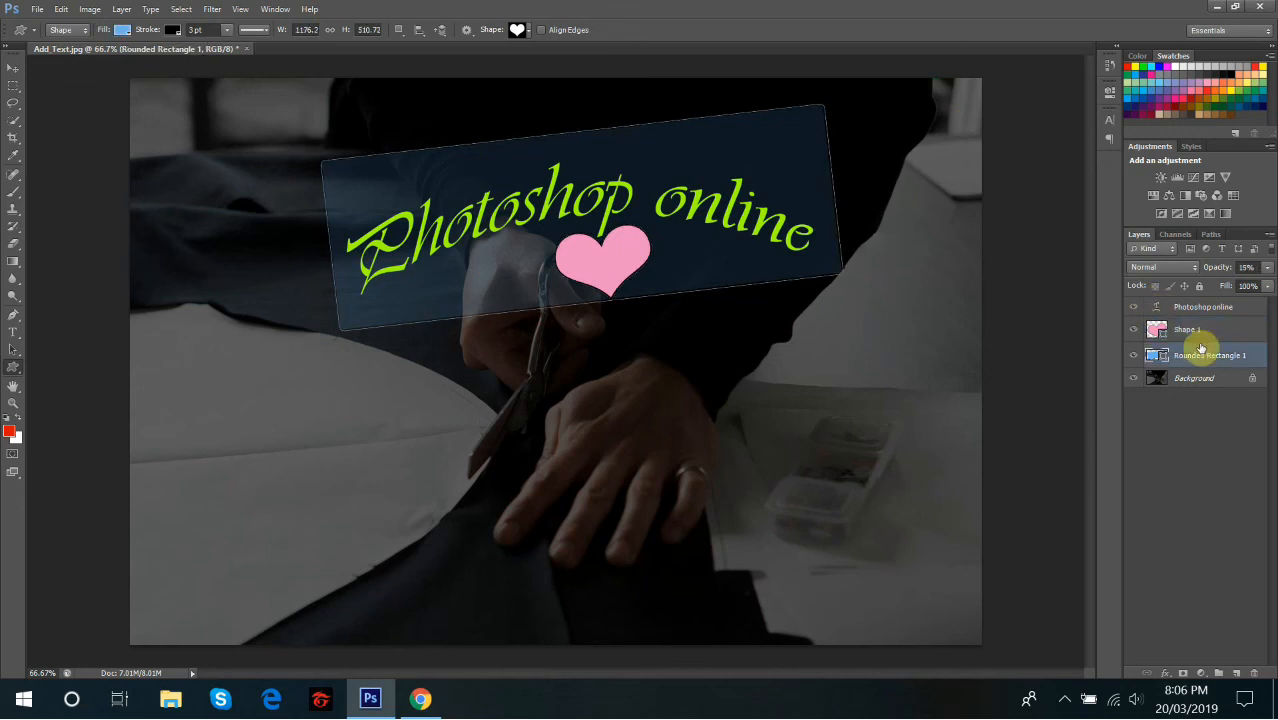
pyautogui.moveTo(1193, 331); pyautogui.dragTo(1198, 358)
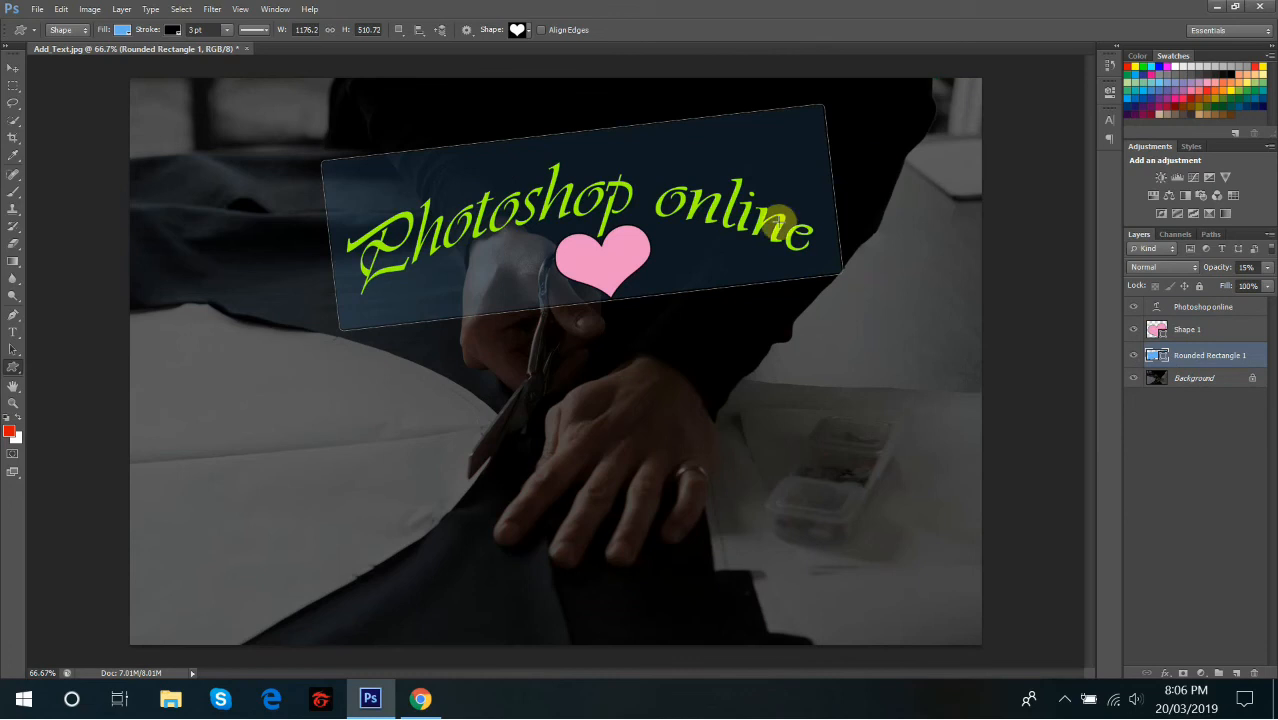